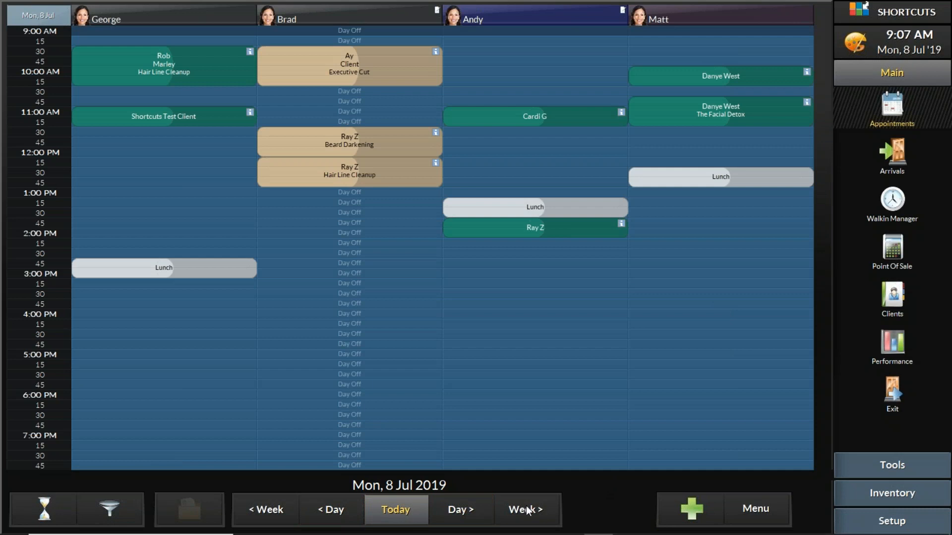
View the schedule one week ahead and return, and jump six weeks ahead and back to Monday, 8 July 2019.
click(527, 510)
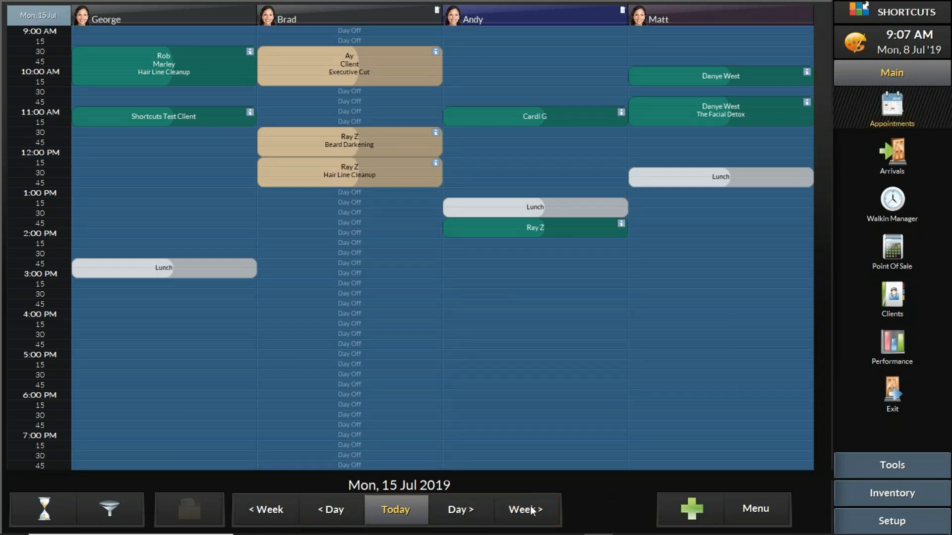
click(275, 511)
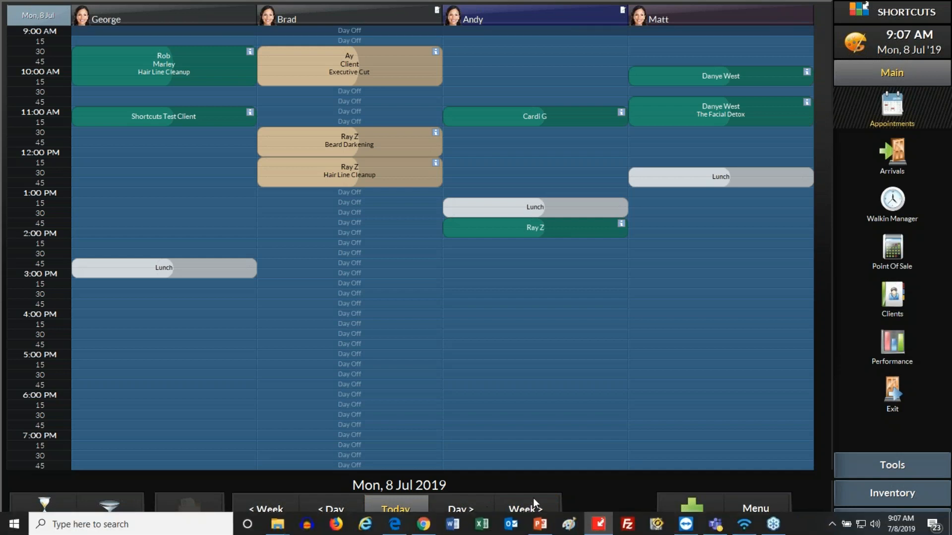
click(535, 505)
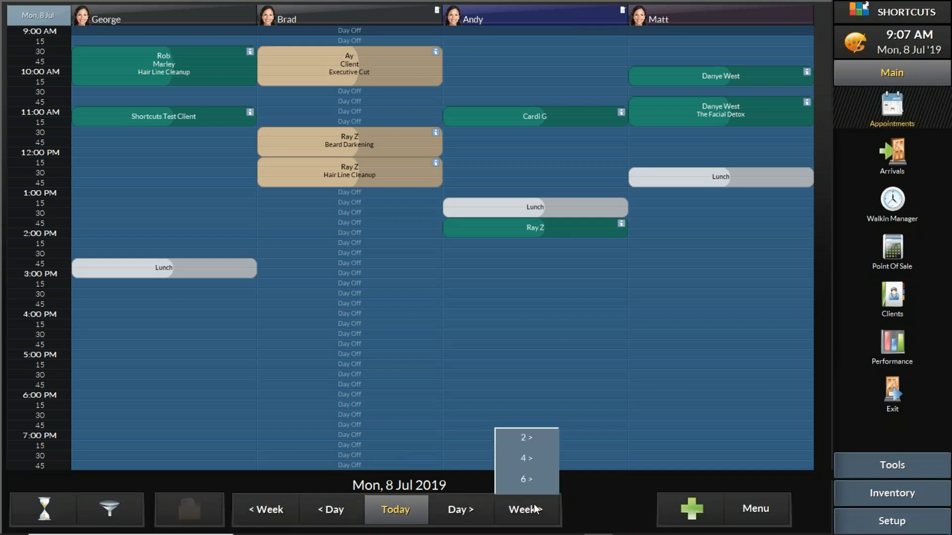
click(545, 482)
click(290, 506)
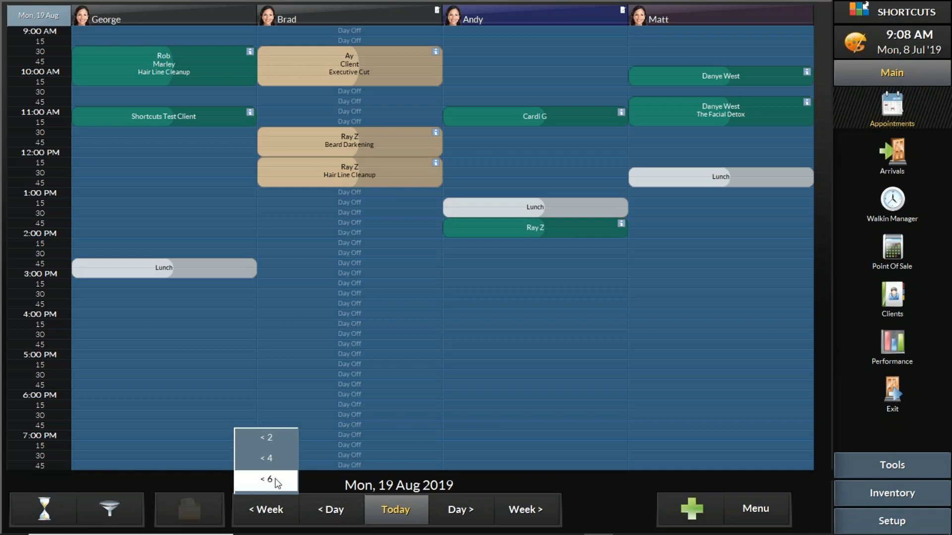
click(275, 480)
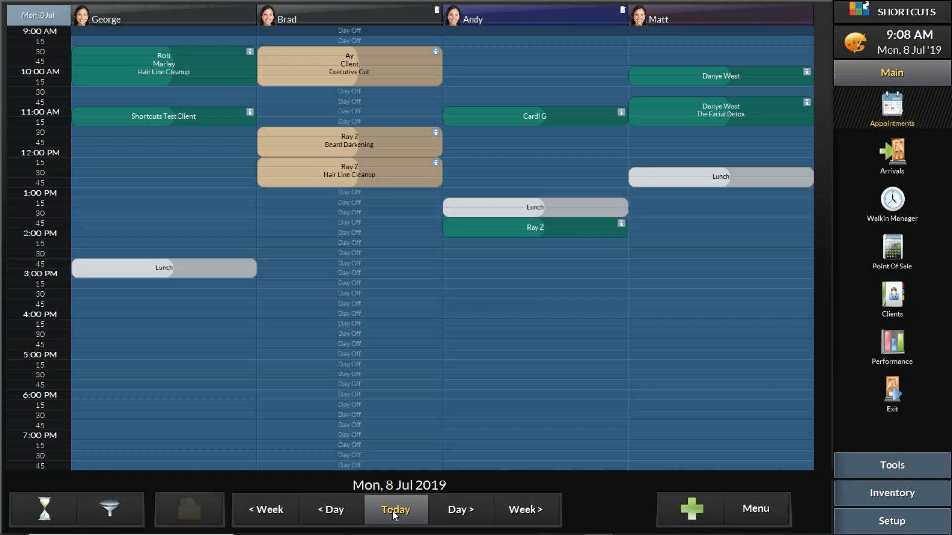
View the appointment schedule for the next day, Tuesday, 9 July 2019, and return to today's schedule.
click(526, 515)
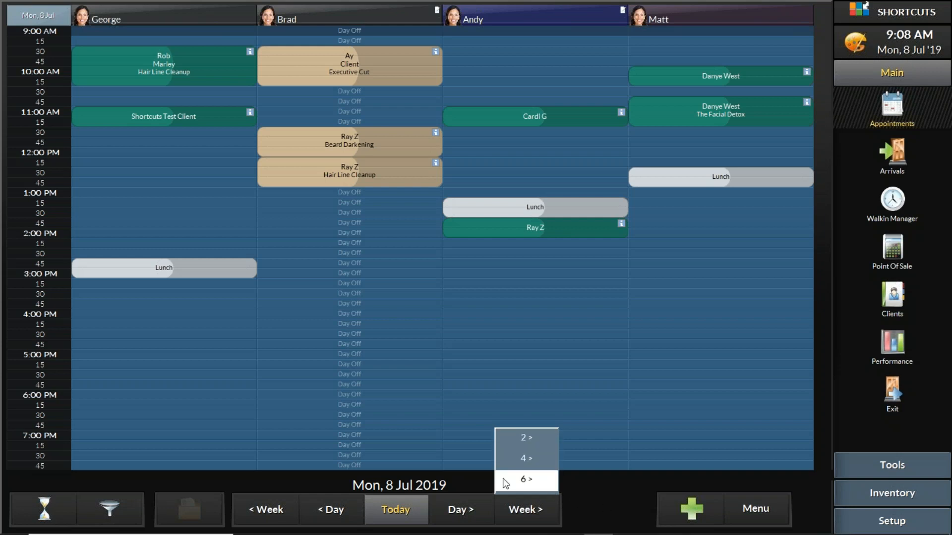
click(593, 496)
click(410, 516)
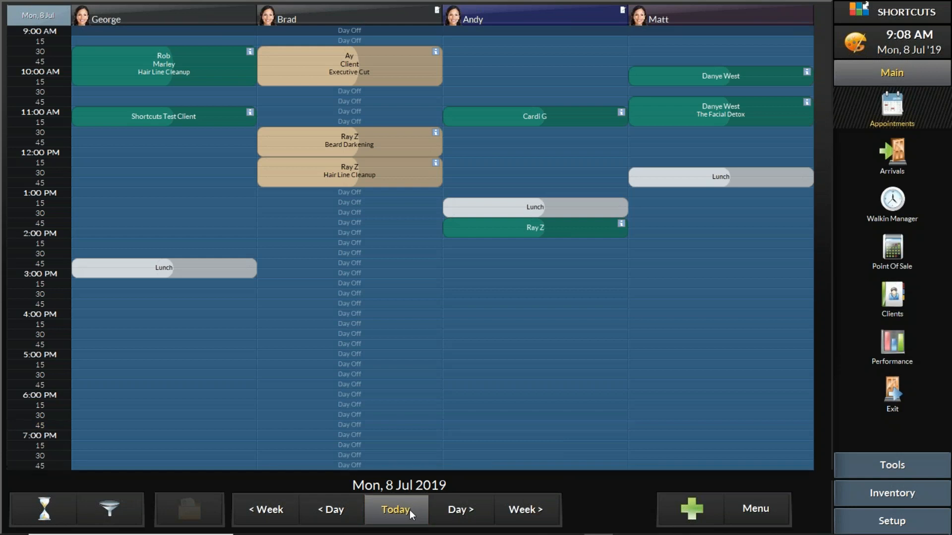
click(462, 511)
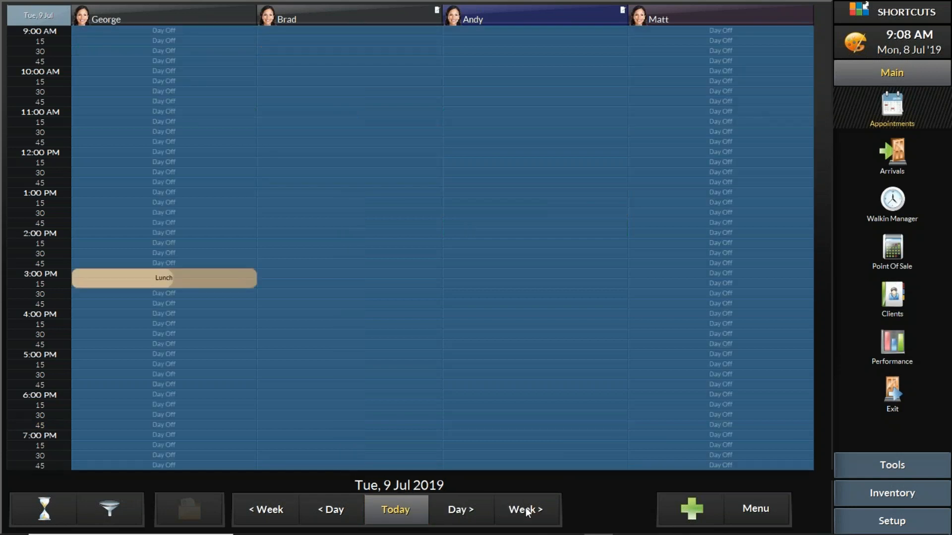
click(402, 511)
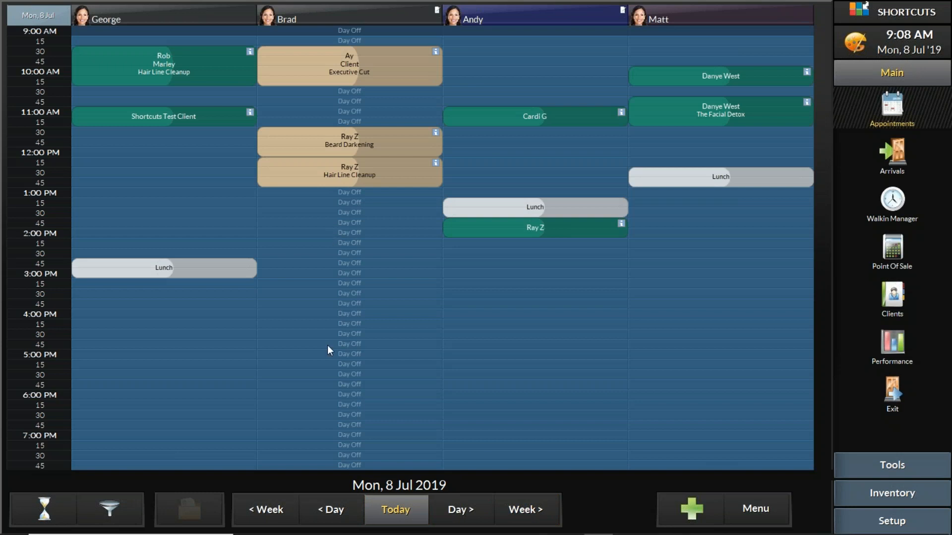
click(403, 514)
Set the appointment book's view mode to 1/4 Day.
click(762, 509)
click(776, 513)
click(770, 508)
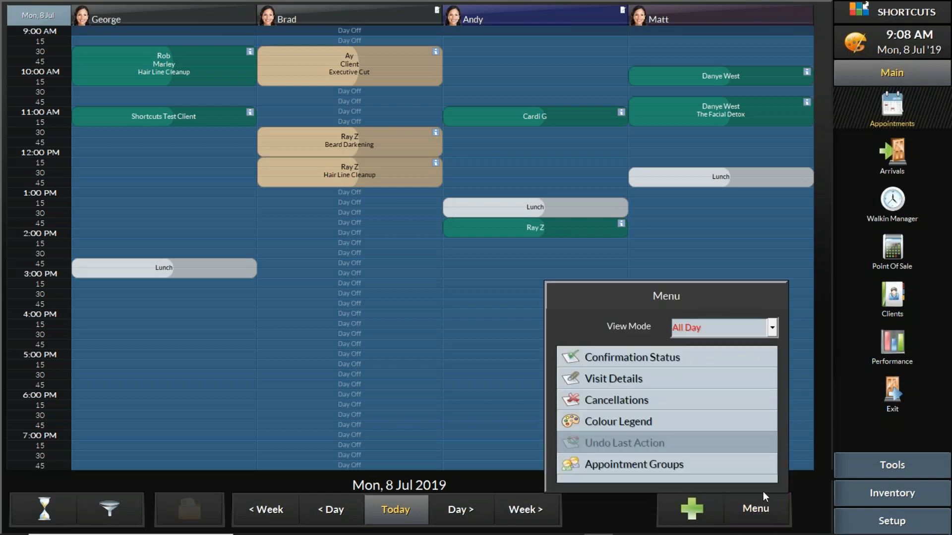
click(774, 328)
click(773, 328)
click(774, 327)
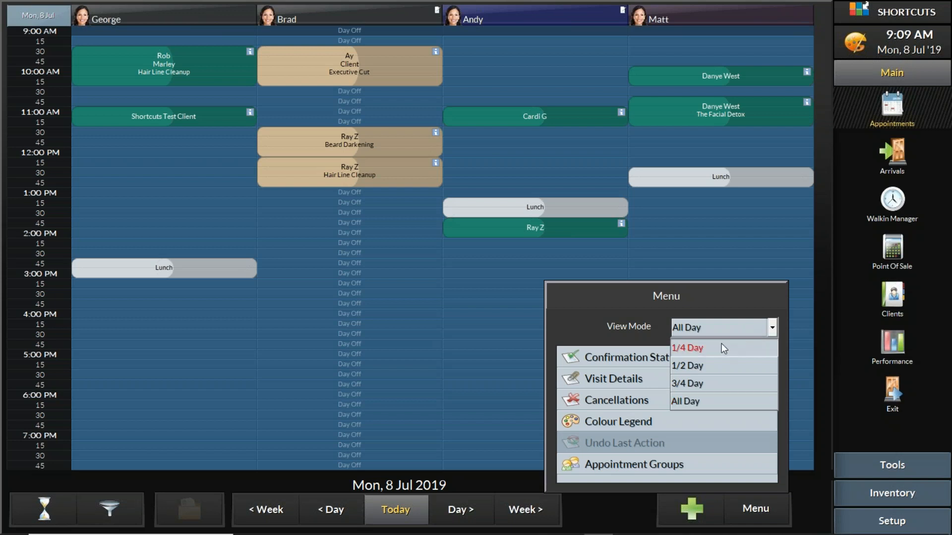
click(704, 347)
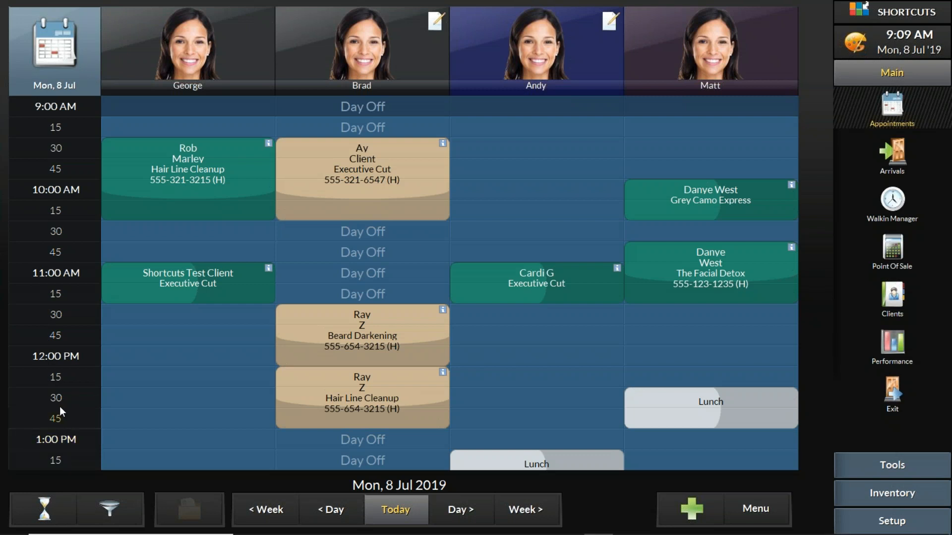
Look through the day's time slots, from the morning appointments to the afternoon and back to 9:00 AM.
scroll(53, 299, down, 2)
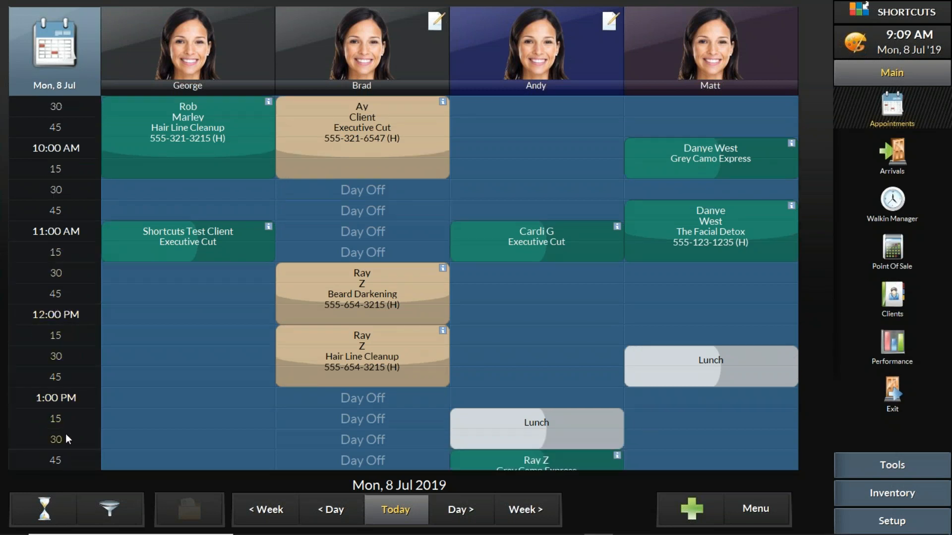
drag(62, 483, 62, 493)
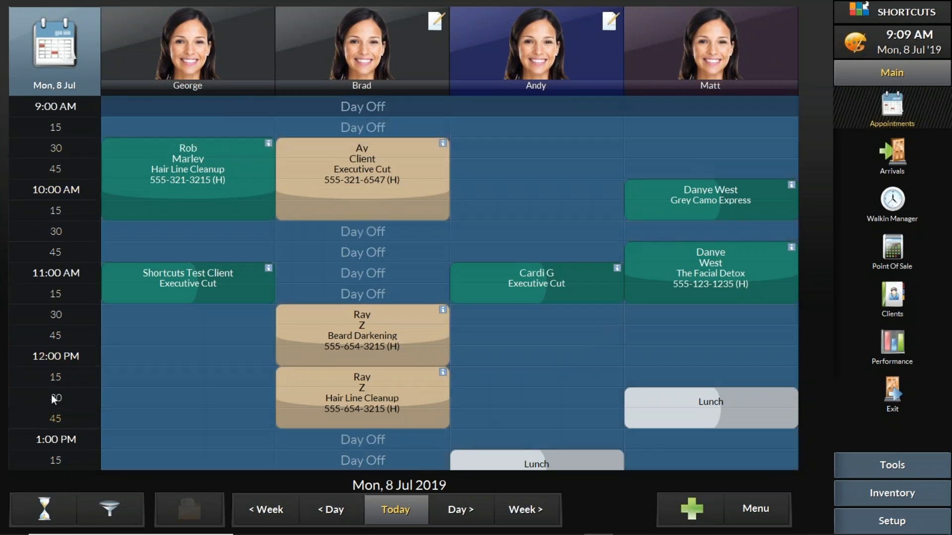
drag(52, 395, 40, 199)
mouse_move(47, 413)
mouse_down()
mouse_move(55, 215)
mouse_move(49, 413)
mouse_up()
drag(45, 187, 59, 285)
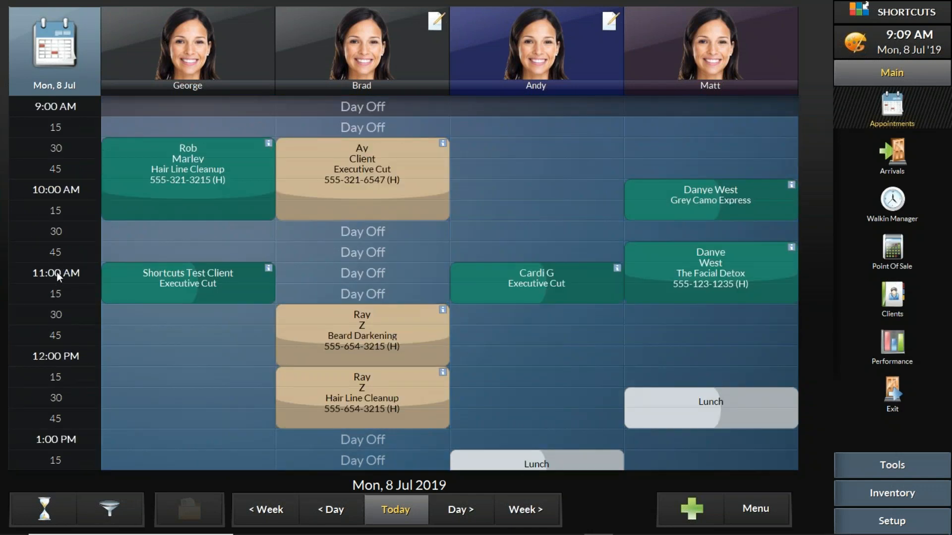
drag(44, 421, 62, 280)
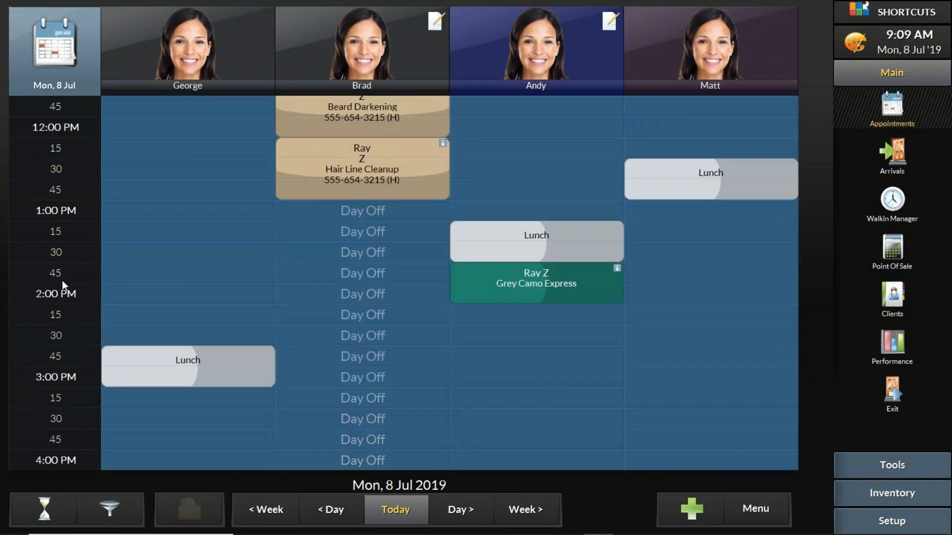
drag(65, 337, 54, 378)
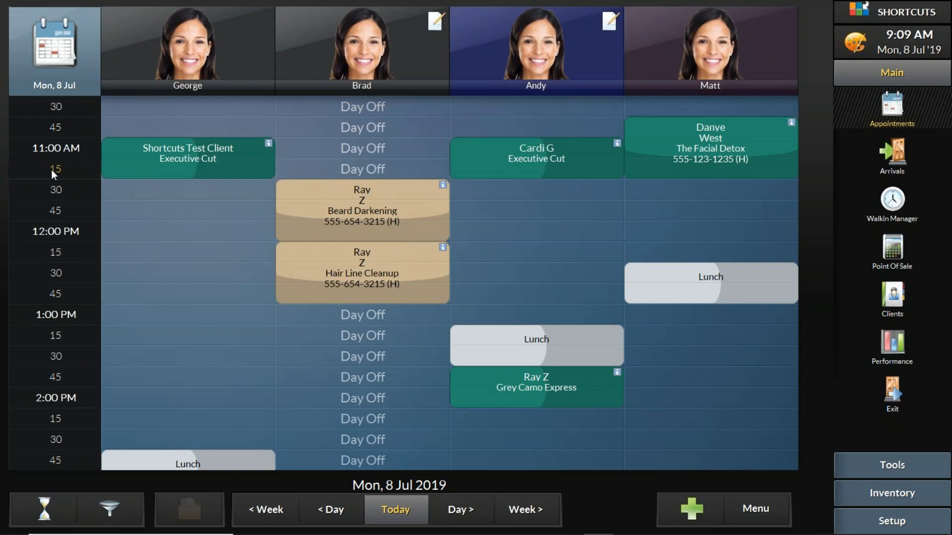
drag(51, 170, 48, 348)
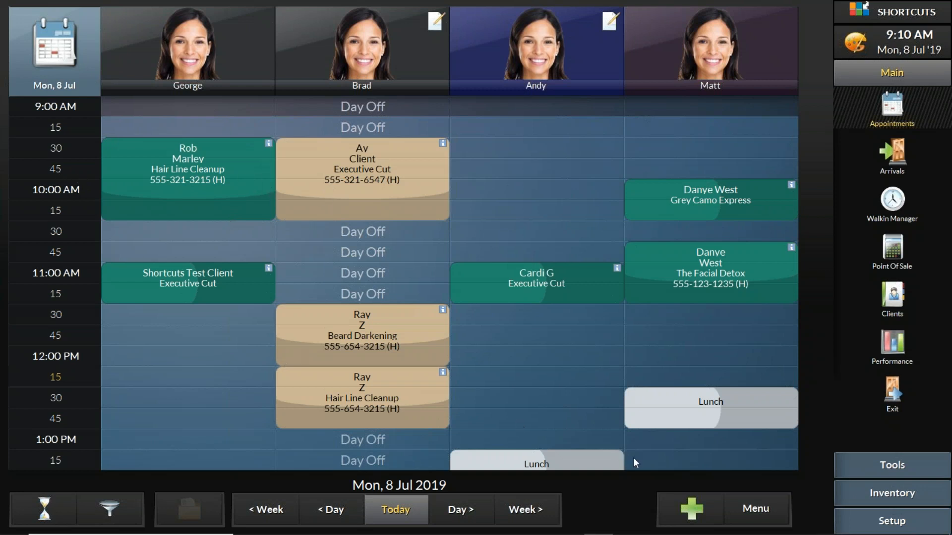
Set the appointment book's view mode to 1/2 Day.
click(755, 509)
click(738, 330)
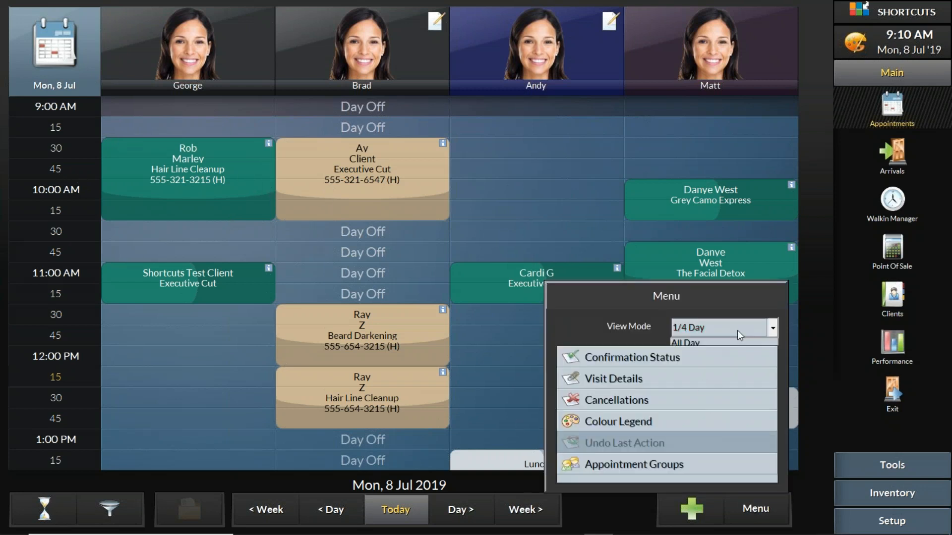
click(733, 365)
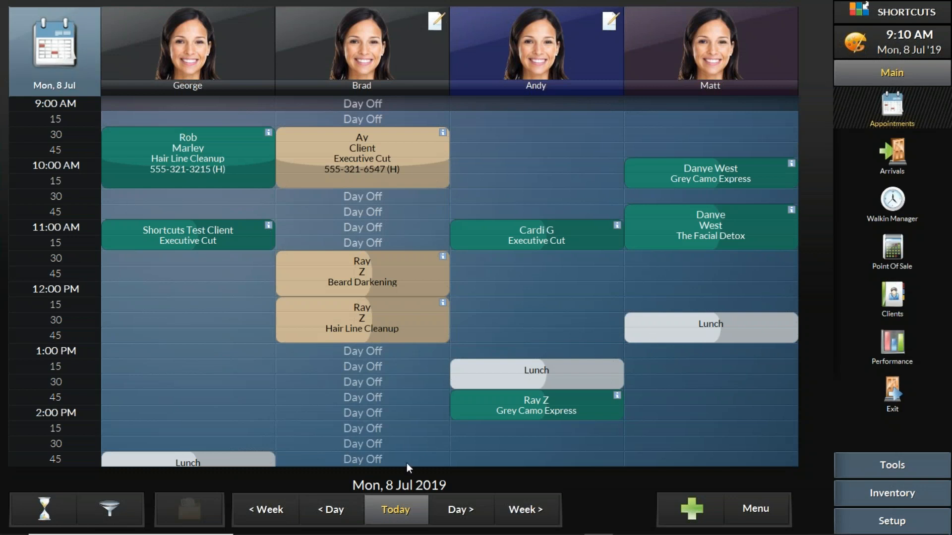
Open the date calendar, set it to September 2019 and show the schedule for Sunday, 29 September.
mouse_move(528, 505)
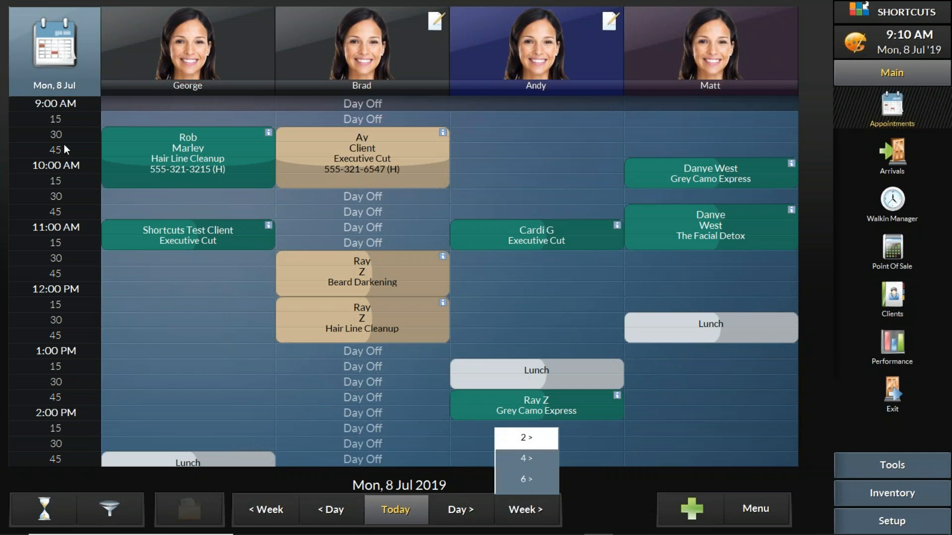
click(50, 46)
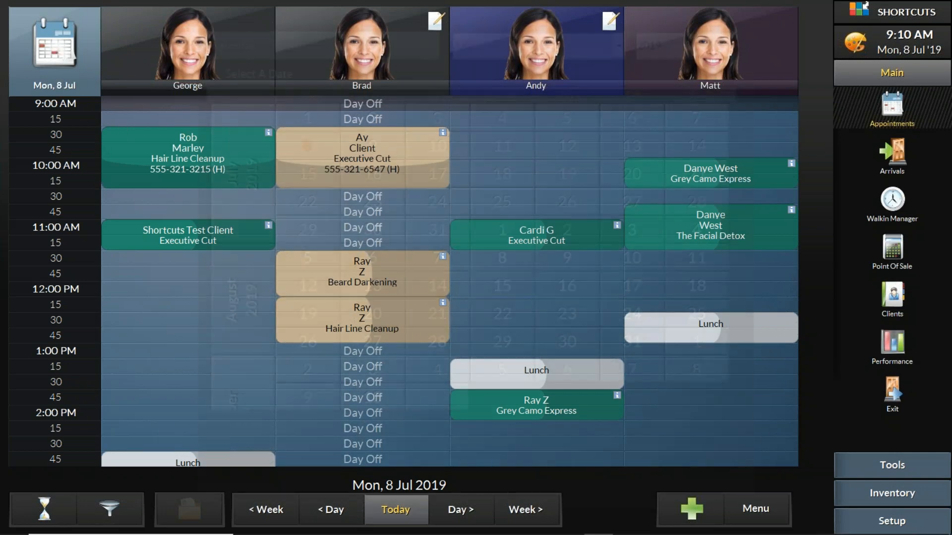
click(49, 46)
click(698, 455)
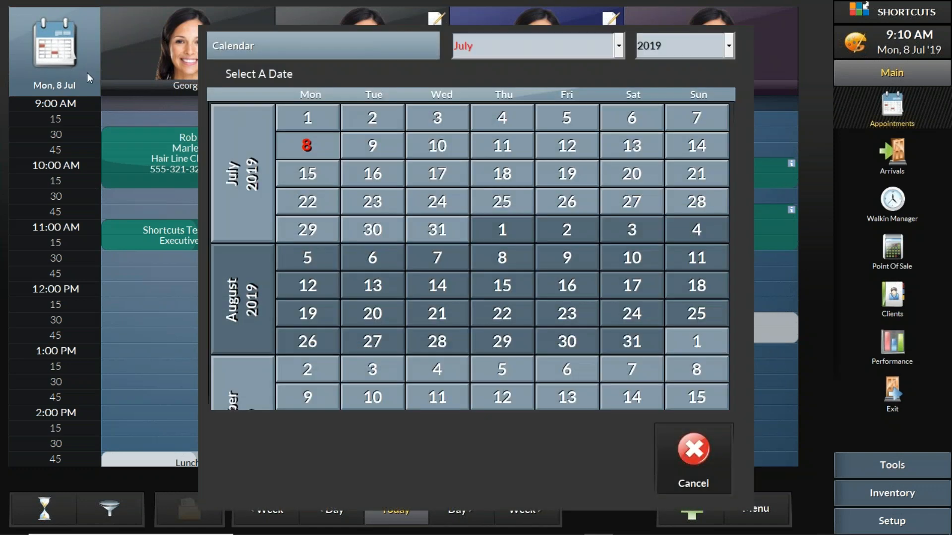
click(572, 51)
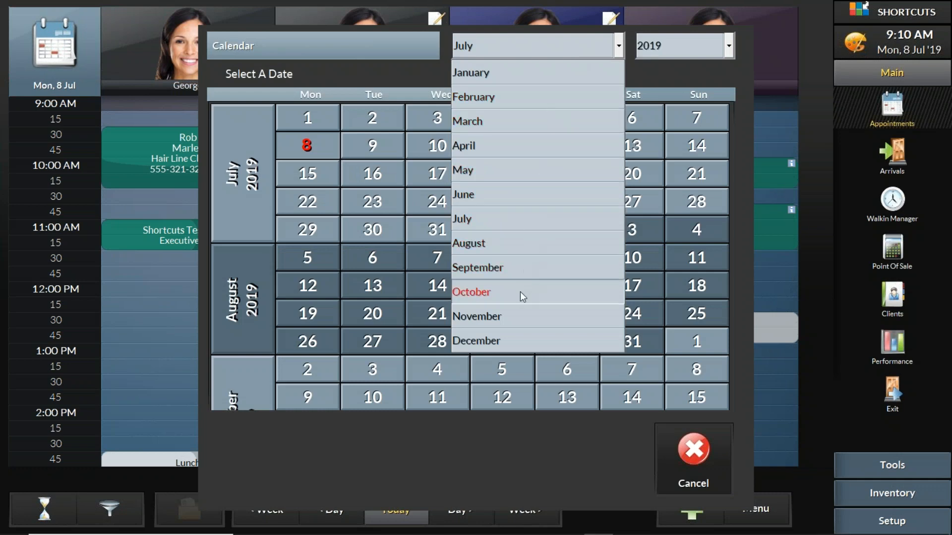
click(516, 270)
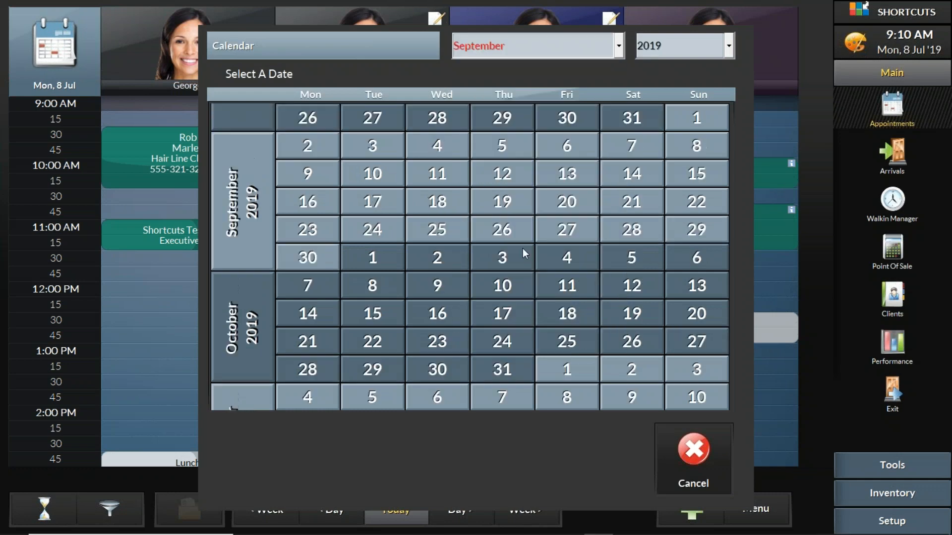
click(673, 50)
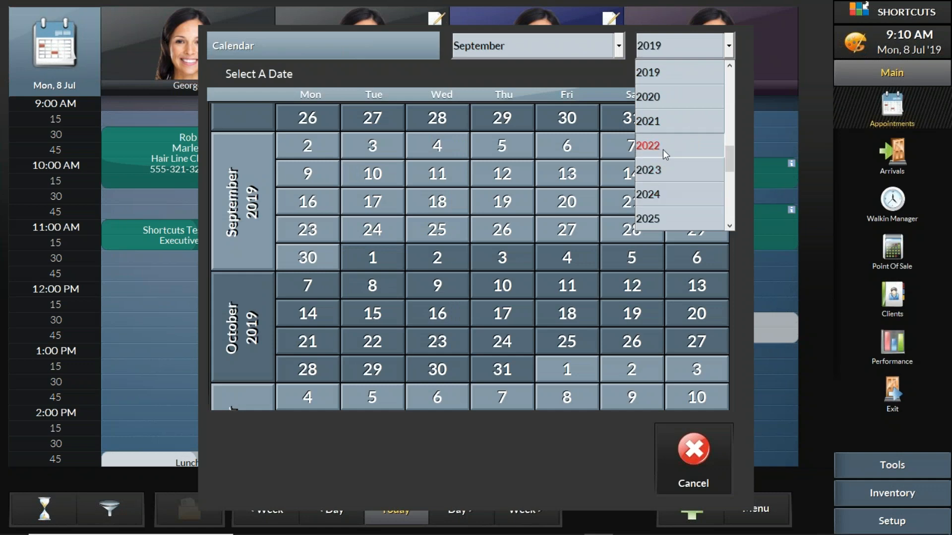
click(661, 70)
click(537, 48)
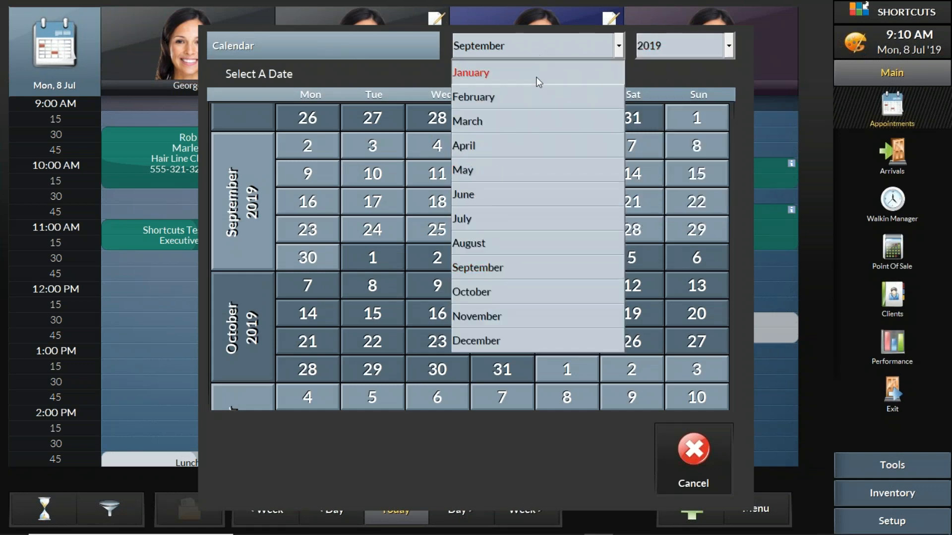
click(508, 274)
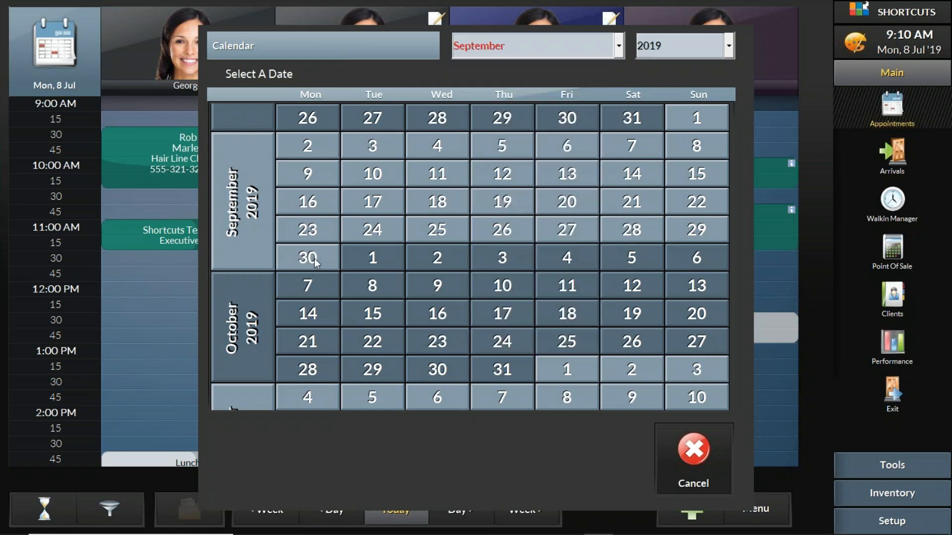
click(698, 233)
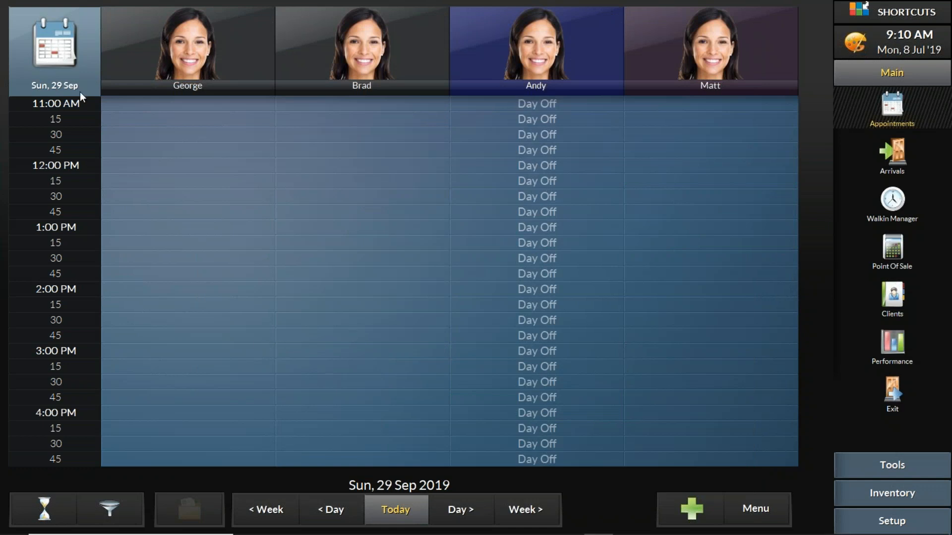
Browse the calendar from July to October 2019, show Thursday, 24 October, and close the reopened calendar without picking another date.
click(59, 60)
click(521, 43)
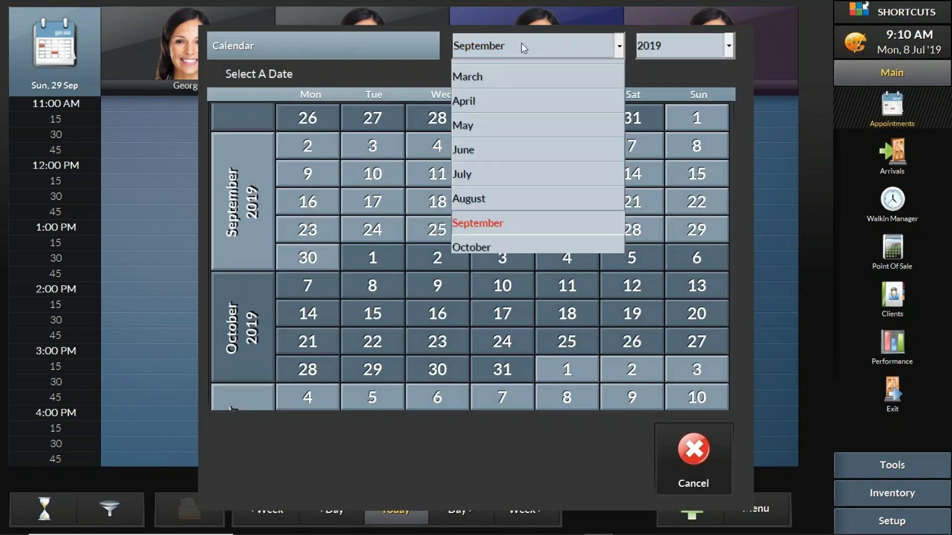
click(554, 215)
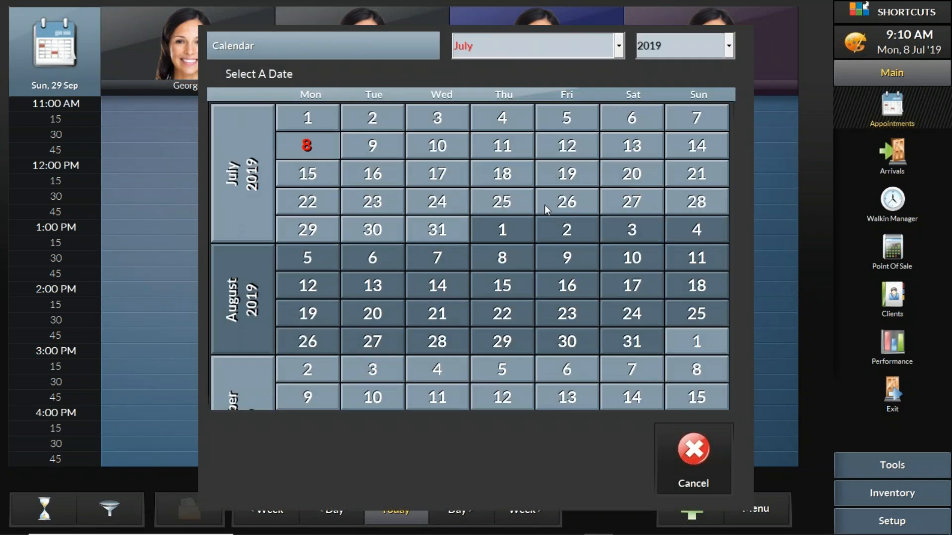
drag(254, 172, 244, 251)
drag(244, 309, 231, 240)
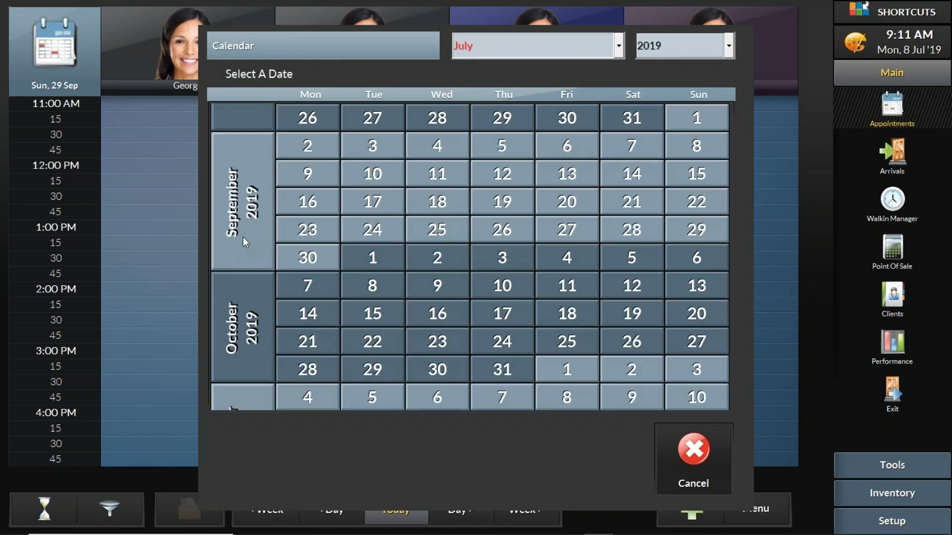
click(507, 315)
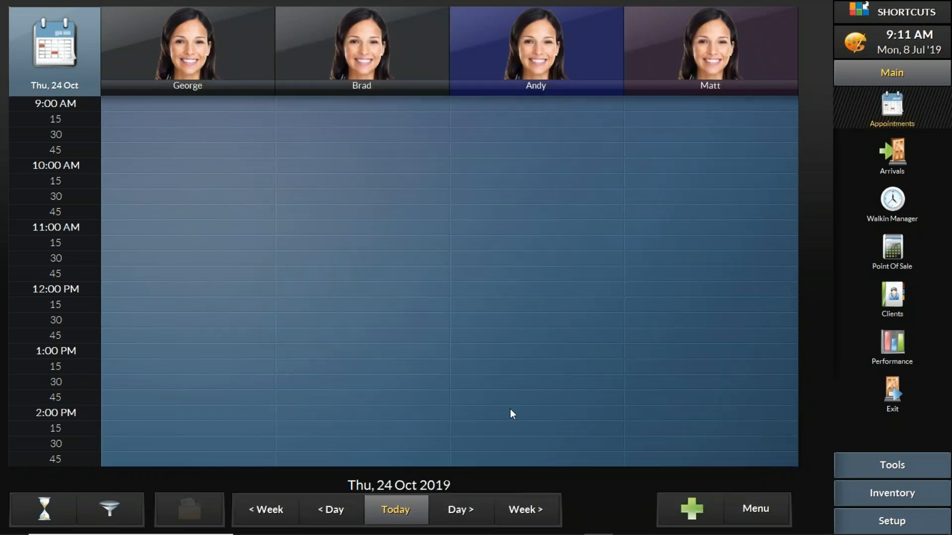
click(63, 59)
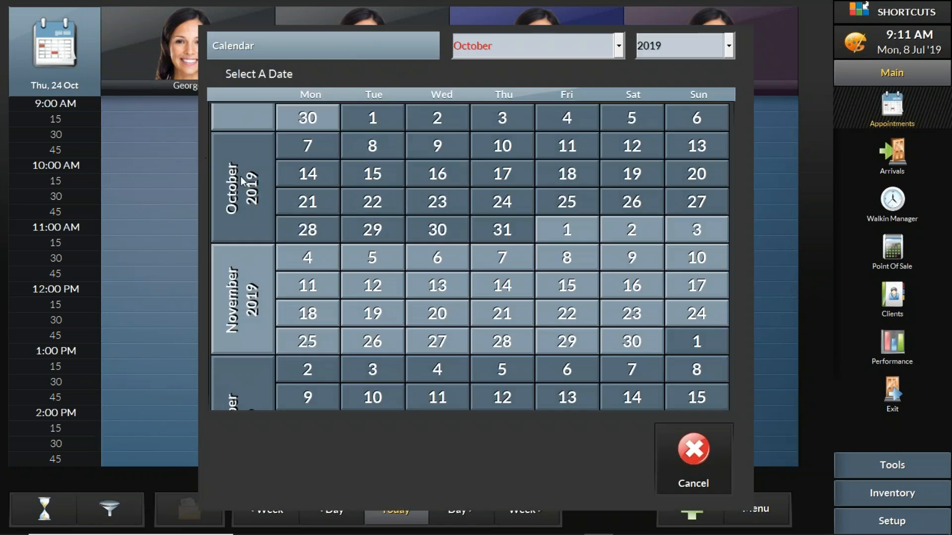
click(694, 443)
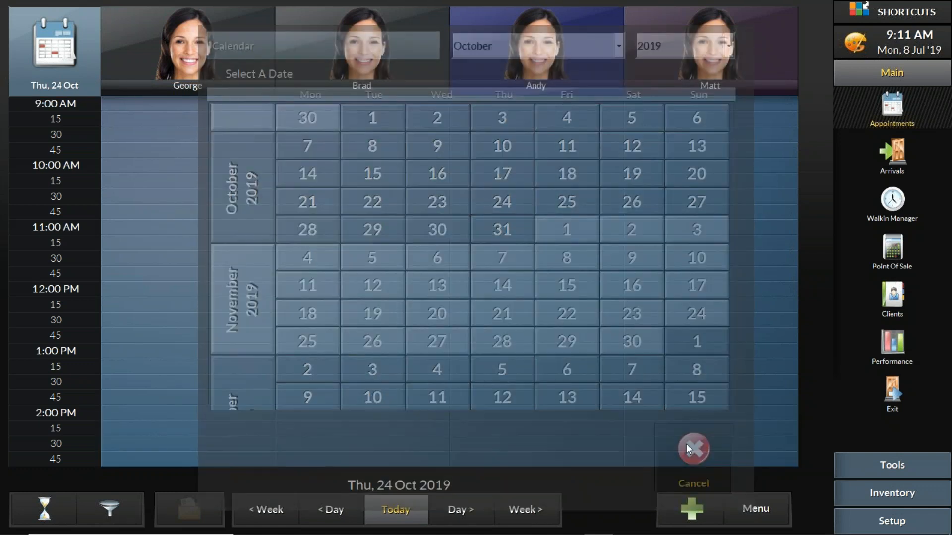
Start a new appointment at 9:30 AM today in the third employee's column and check the client sorting options.
click(402, 514)
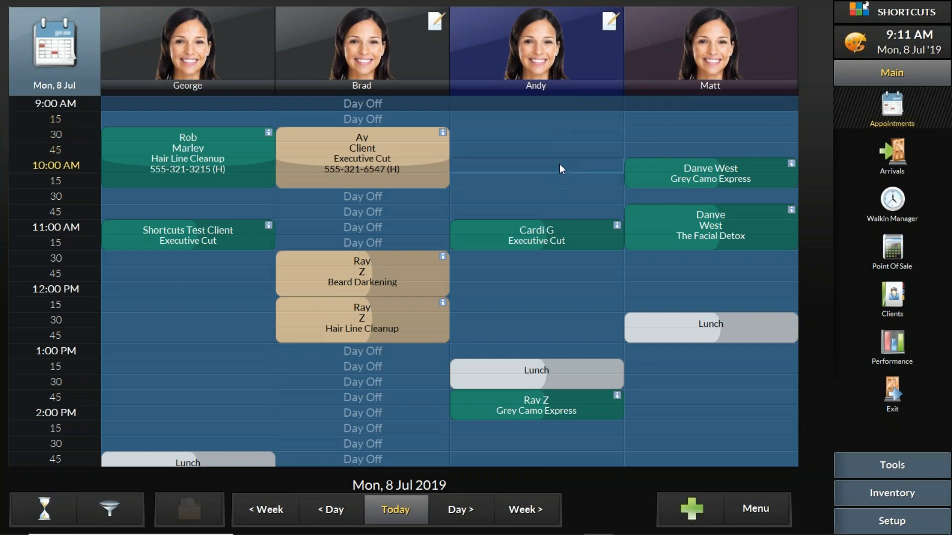
click(559, 138)
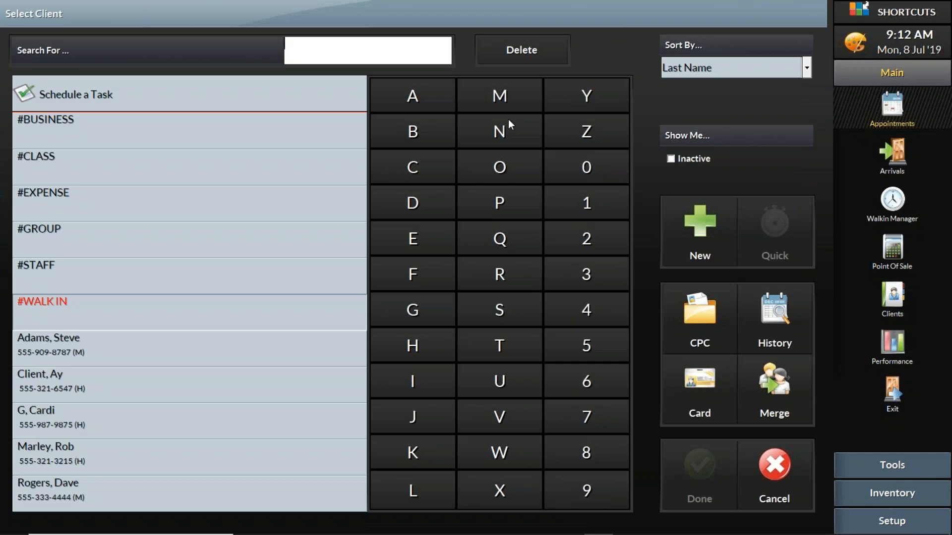
click(708, 68)
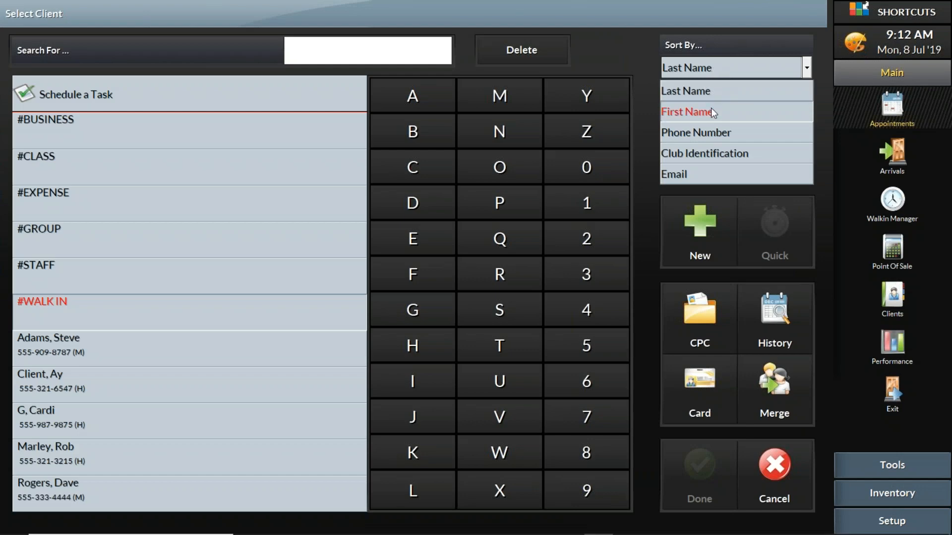
click(246, 52)
Select Shortcuts Test Client for the appointment and tag it as Shop Regular.
drag(140, 465, 132, 344)
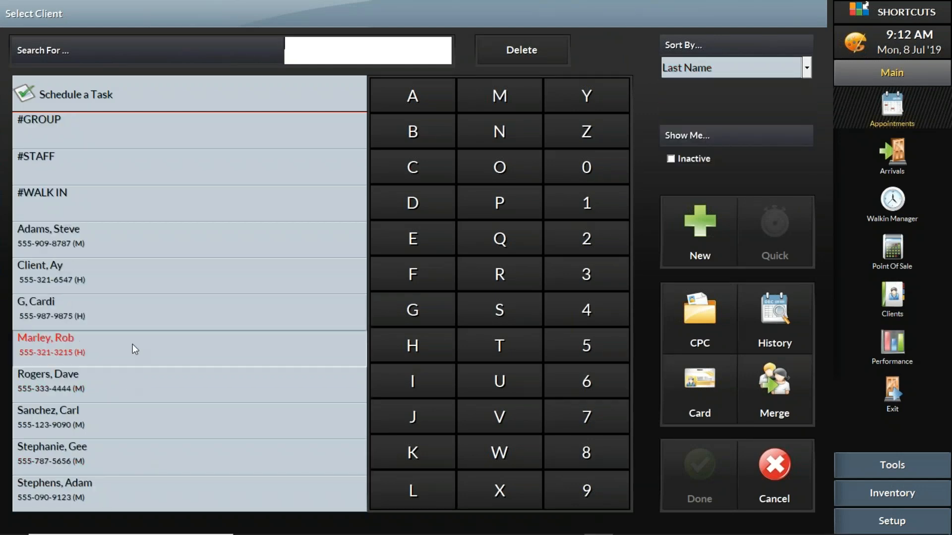
click(96, 418)
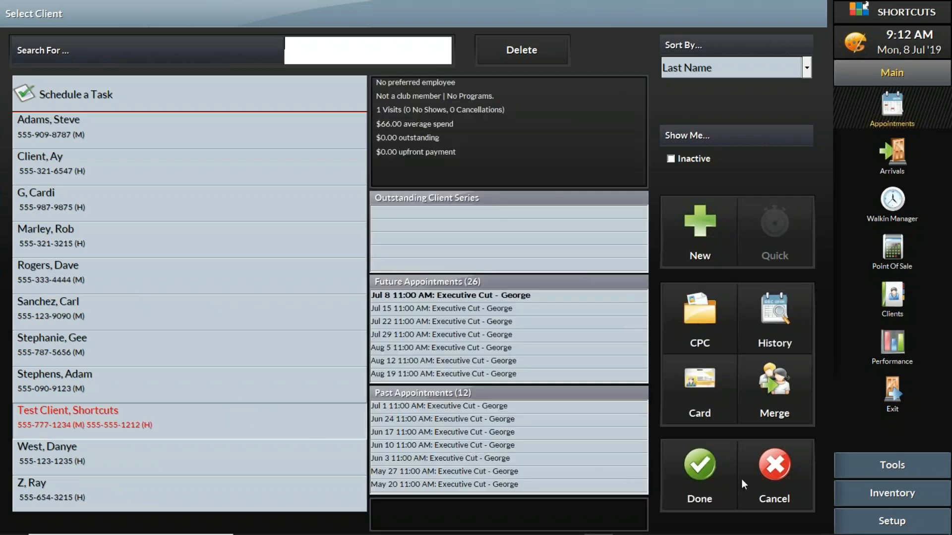
click(708, 472)
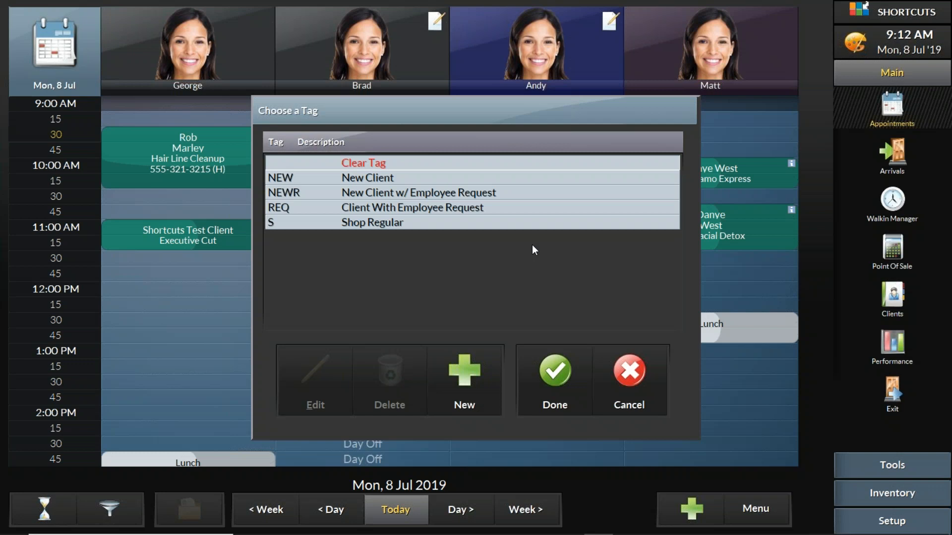
click(393, 226)
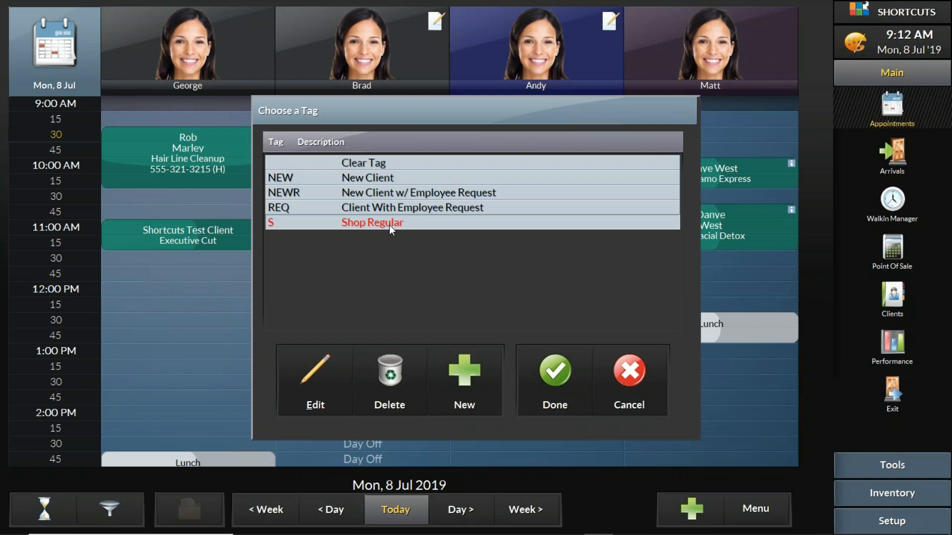
click(560, 367)
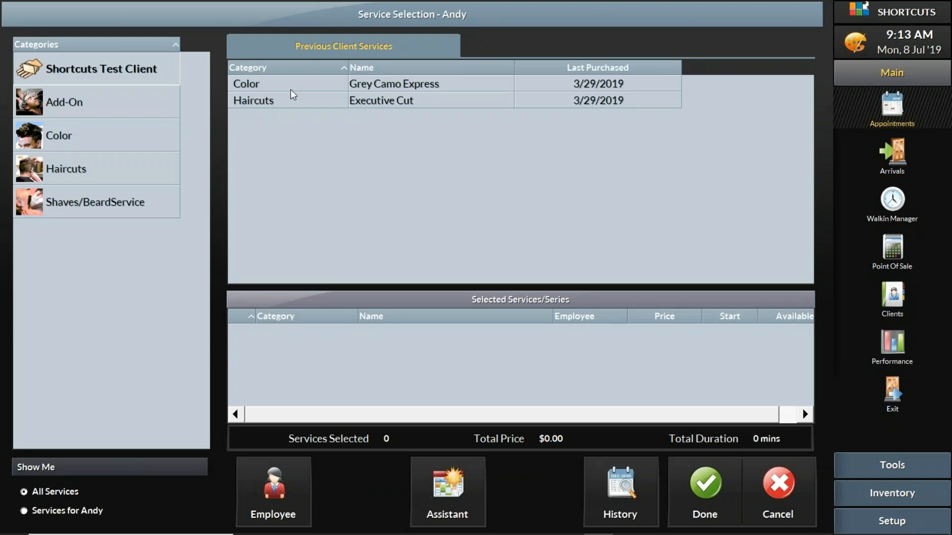
Look through the available services in the Haircuts, Add-On, Color and Shaves/BeardService categories.
click(106, 173)
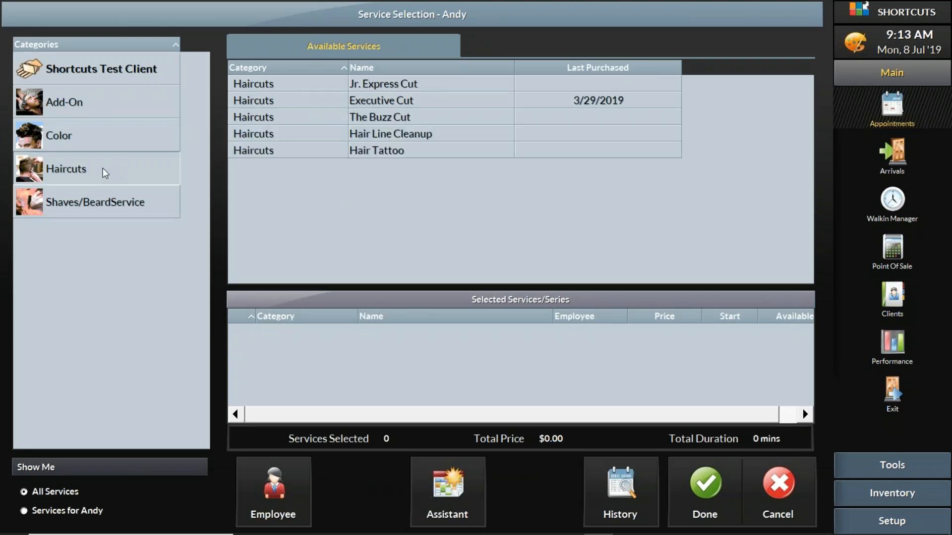
click(107, 100)
click(107, 143)
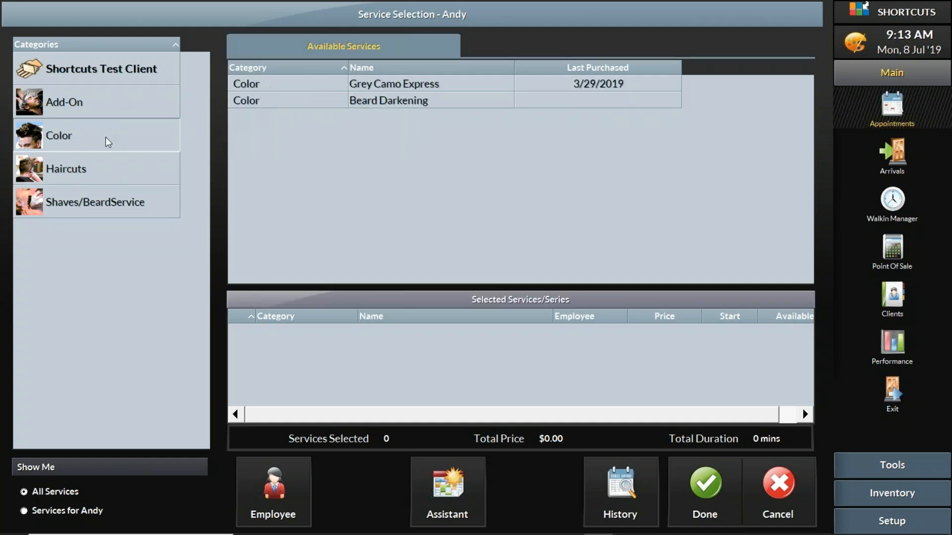
click(114, 177)
click(118, 205)
click(110, 174)
click(105, 143)
click(114, 109)
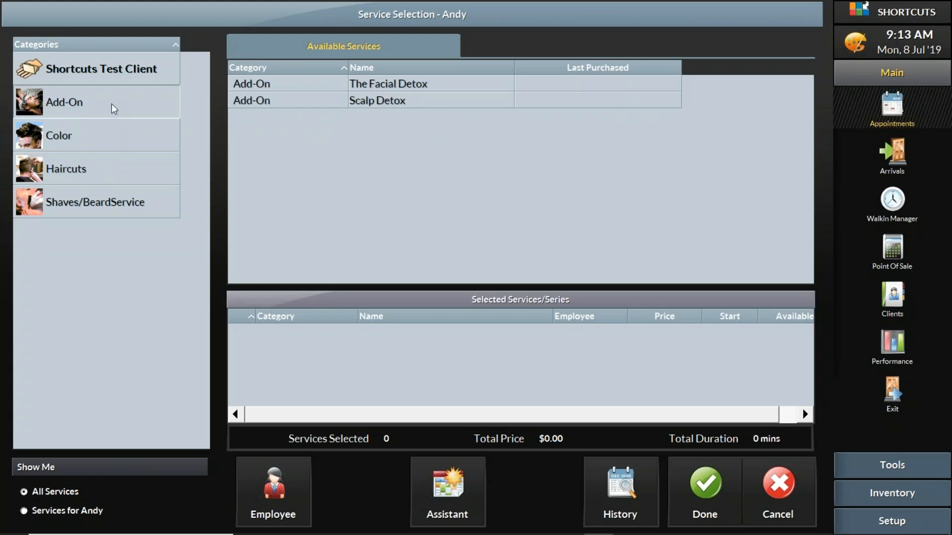
Add the Executive Cut from the Haircuts category, accept the repeat booking within 7 days, and complete the appointment.
click(109, 181)
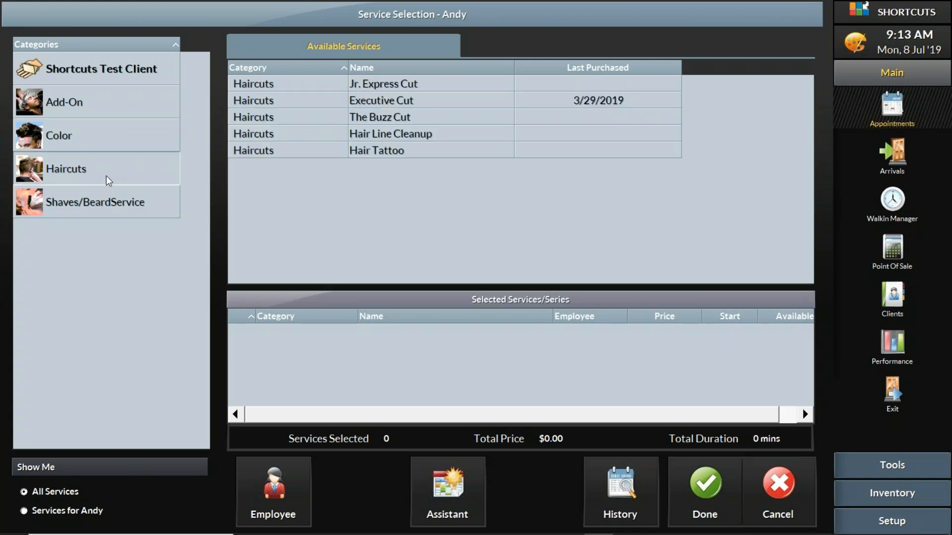
click(411, 102)
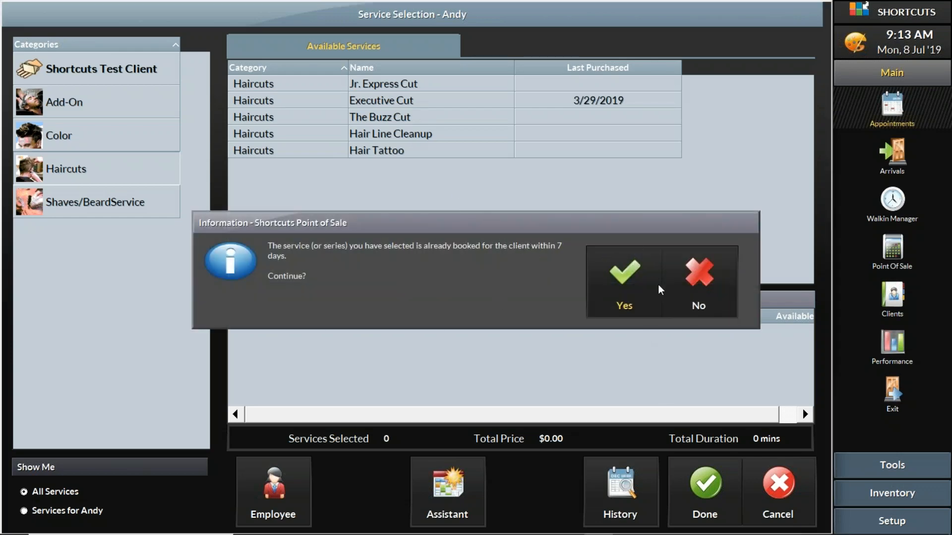
click(631, 276)
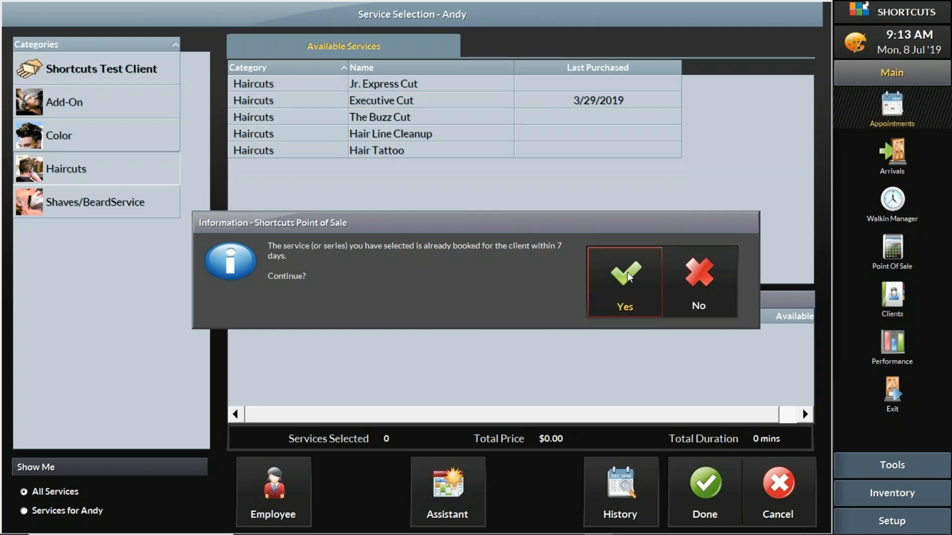
click(628, 277)
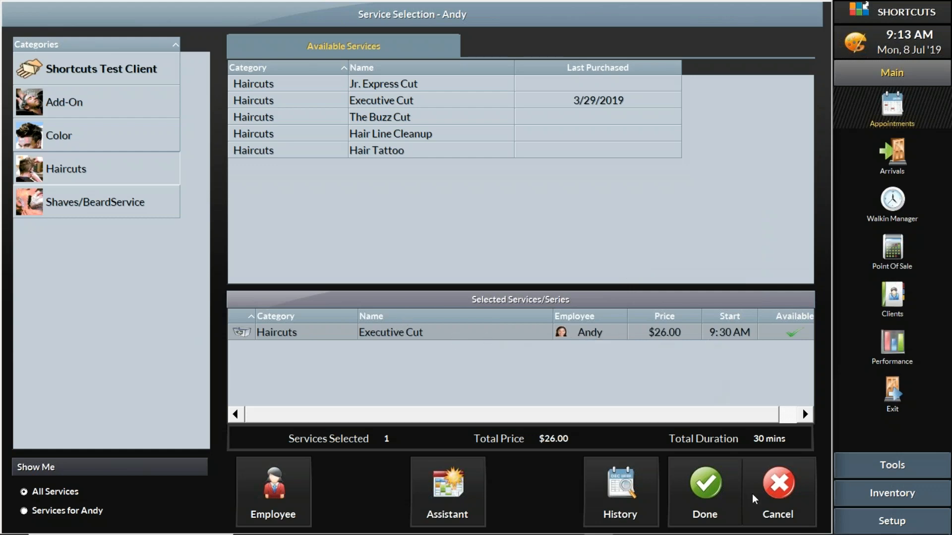
click(714, 485)
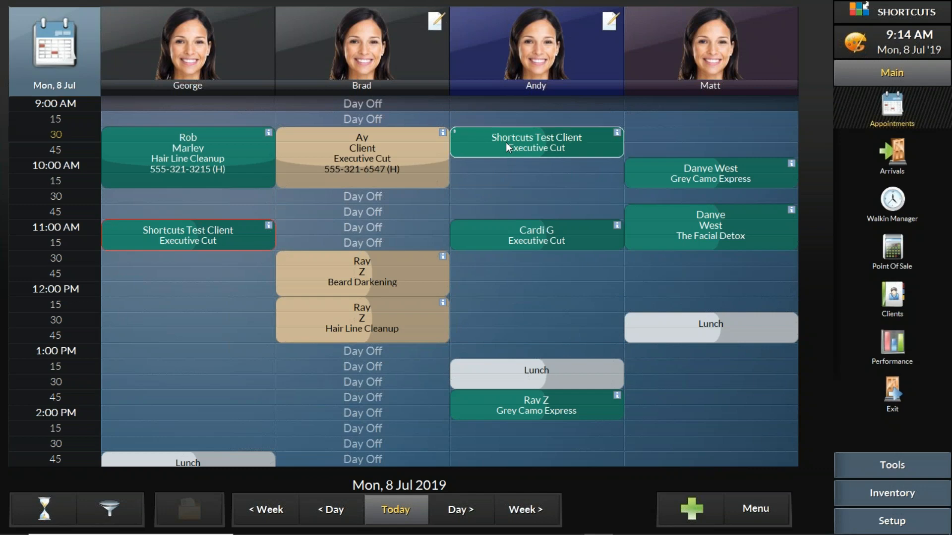
Move the new Executive Cut appointment to 10:00 AM in the same column and resize it to 45 minutes.
mouse_move(506, 142)
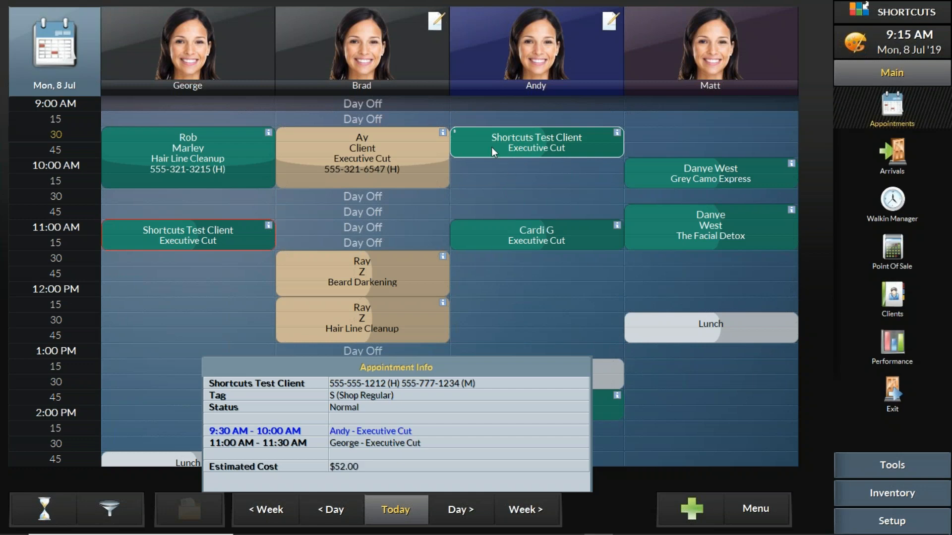
drag(476, 134, 477, 169)
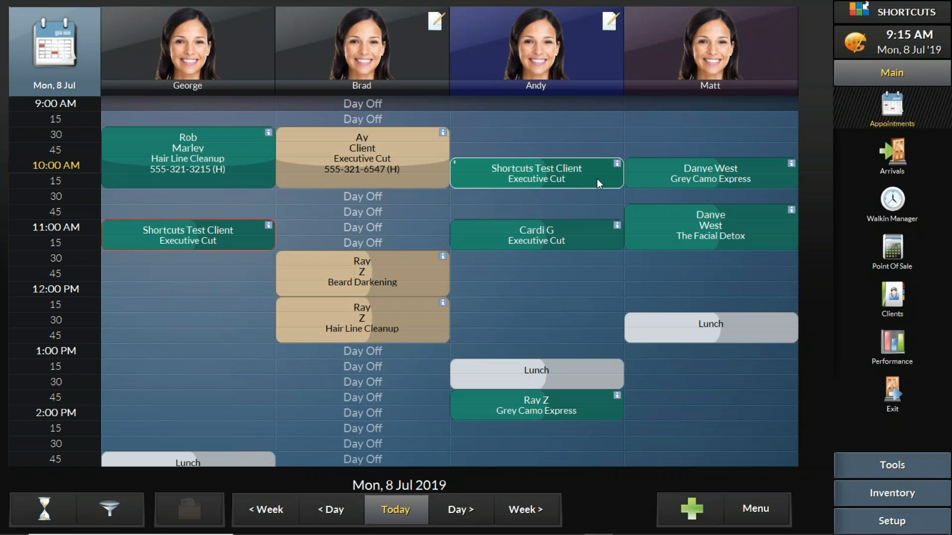
drag(598, 179, 607, 212)
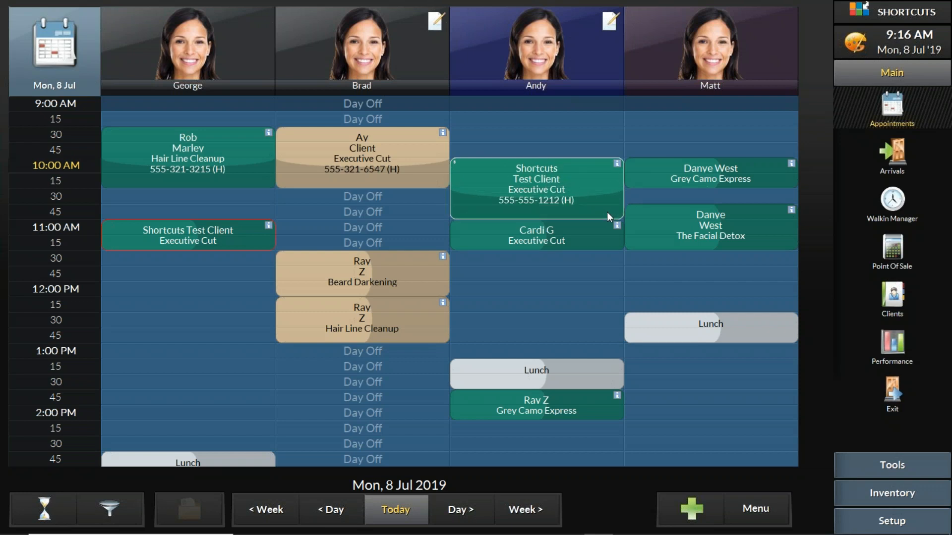
mouse_move(607, 212)
mouse_down()
mouse_move(605, 204)
mouse_move(606, 213)
mouse_up()
mouse_move(606, 213)
mouse_down()
mouse_move(603, 179)
mouse_move(606, 197)
mouse_up()
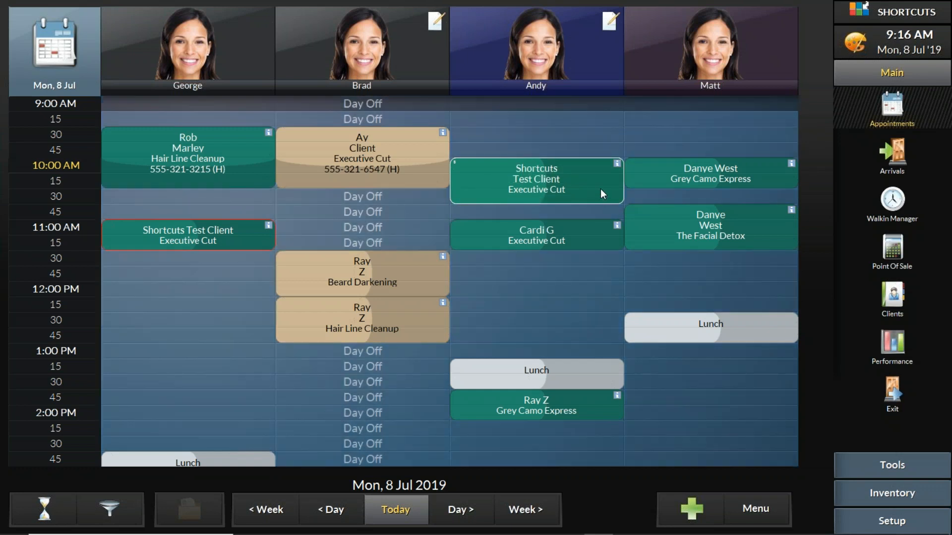
mouse_move(499, 172)
mouse_down()
mouse_move(497, 181)
mouse_move(501, 132)
mouse_move(499, 169)
mouse_up()
drag(595, 216, 593, 193)
Move the Executive Cut to the first employee's 11:45 AM slot at 30 minutes, and return it to the third employee's 10:00 AM slot at 45 minutes.
drag(479, 187, 149, 292)
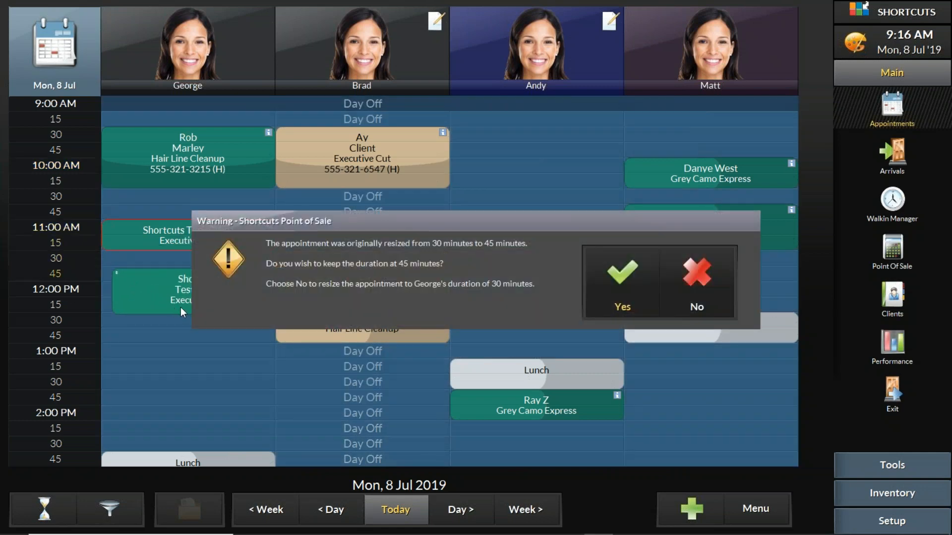
click(684, 285)
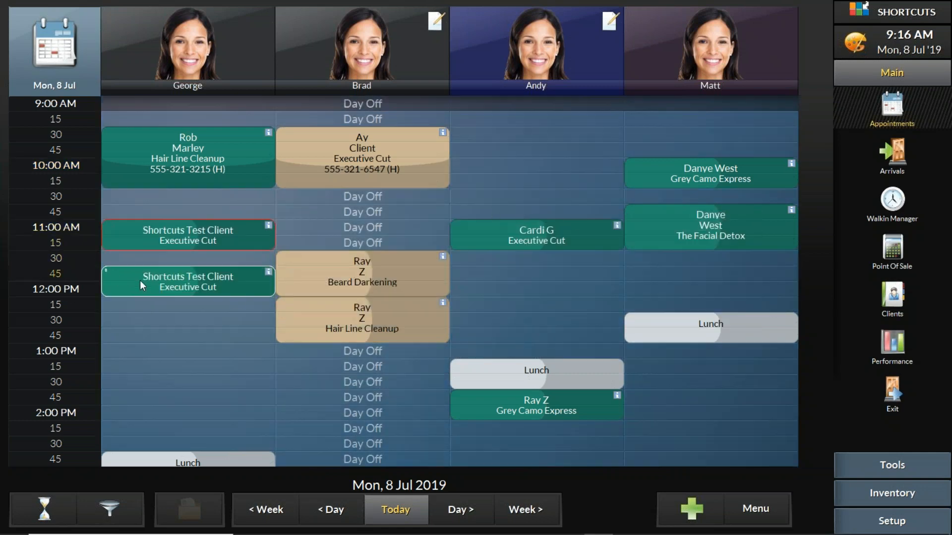
mouse_move(249, 292)
mouse_down()
mouse_move(232, 361)
mouse_move(246, 432)
mouse_move(237, 317)
mouse_move(255, 300)
mouse_up()
drag(139, 293, 491, 185)
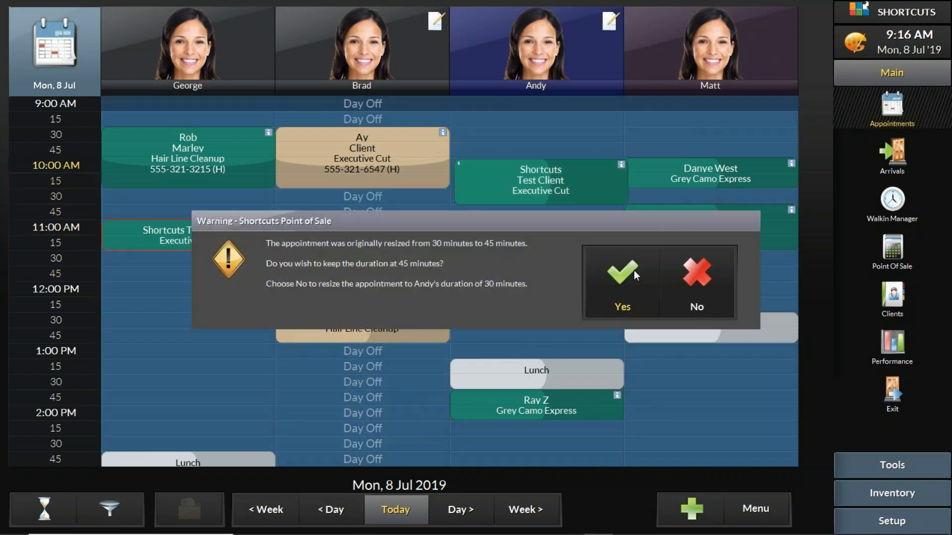
click(633, 270)
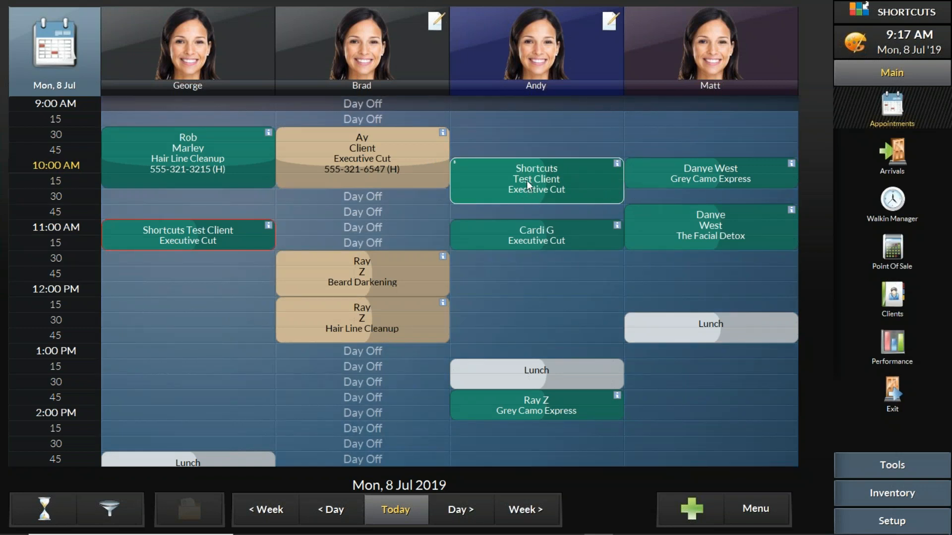
Review the appointment info pop-ups and the employees' profile details and messages.
mouse_move(524, 179)
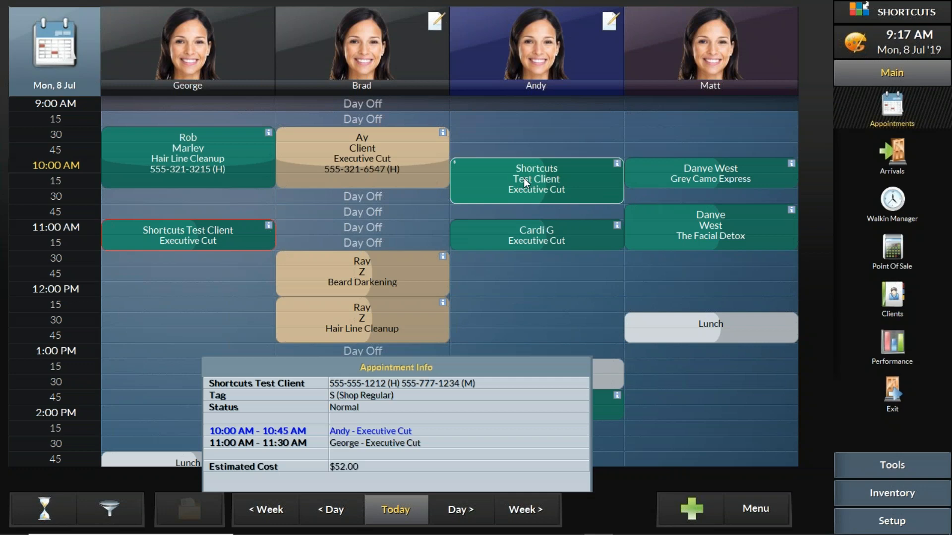
mouse_move(579, 195)
mouse_down()
mouse_move(579, 177)
mouse_move(578, 194)
mouse_up()
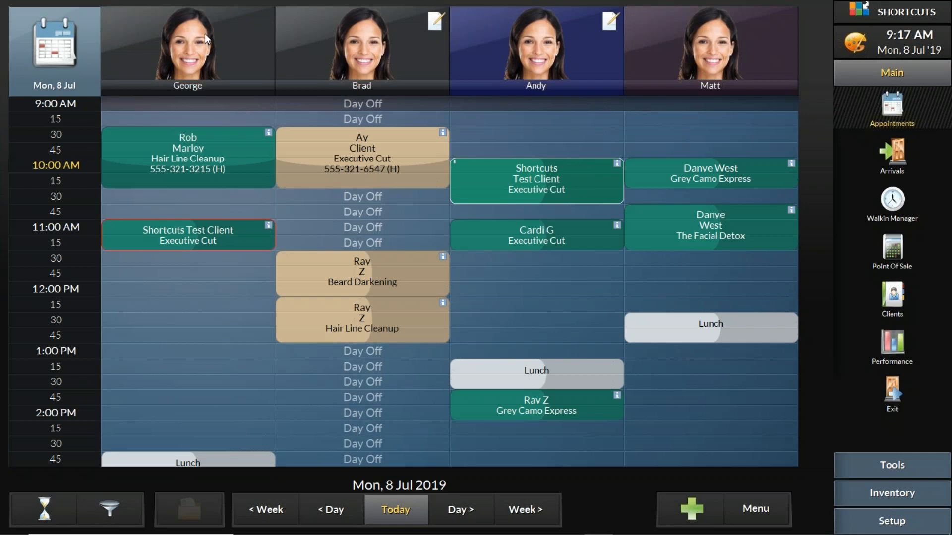
mouse_move(526, 44)
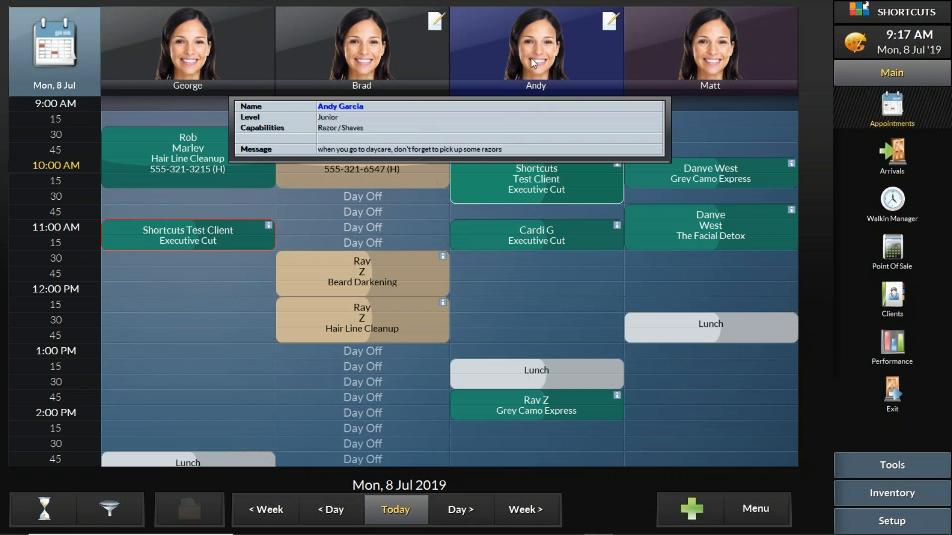
mouse_move(421, 32)
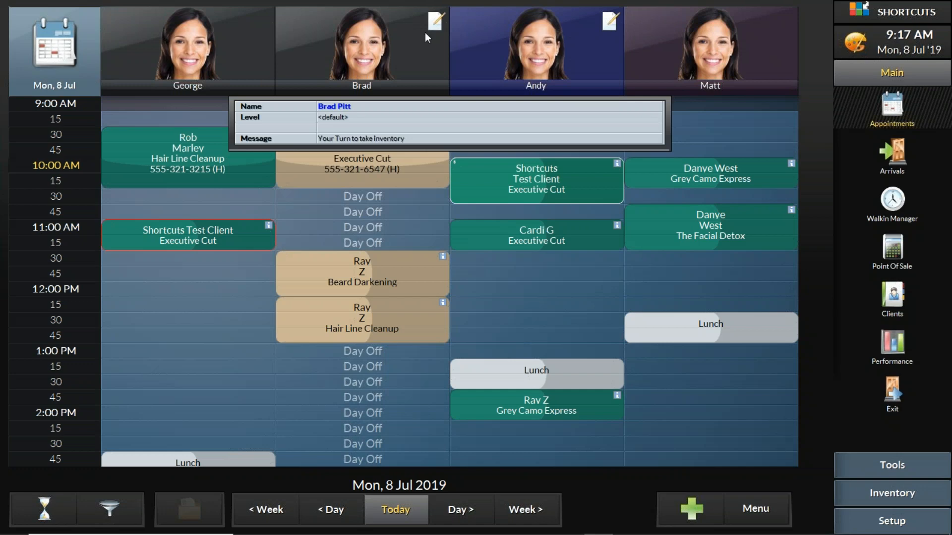
mouse_move(374, 30)
mouse_move(196, 42)
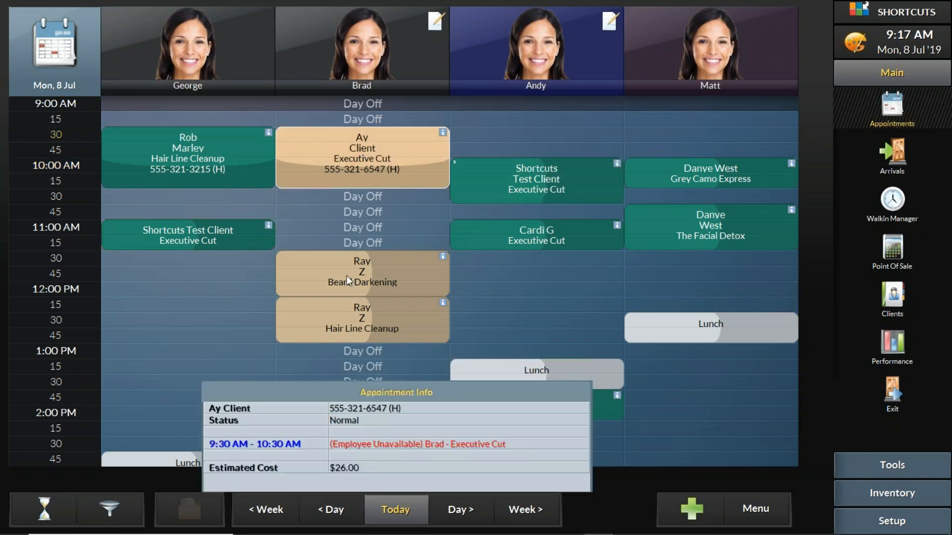
mouse_move(332, 266)
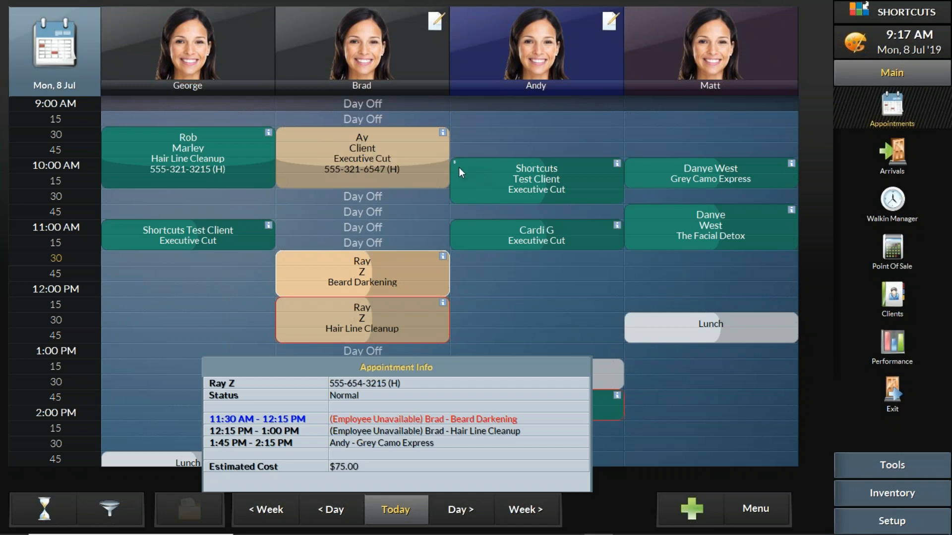
Reassign the day-off employee's 9:30 AM Executive Cut to the first employee at 11:30 AM, keeping its 60-minute duration.
drag(318, 138, 139, 263)
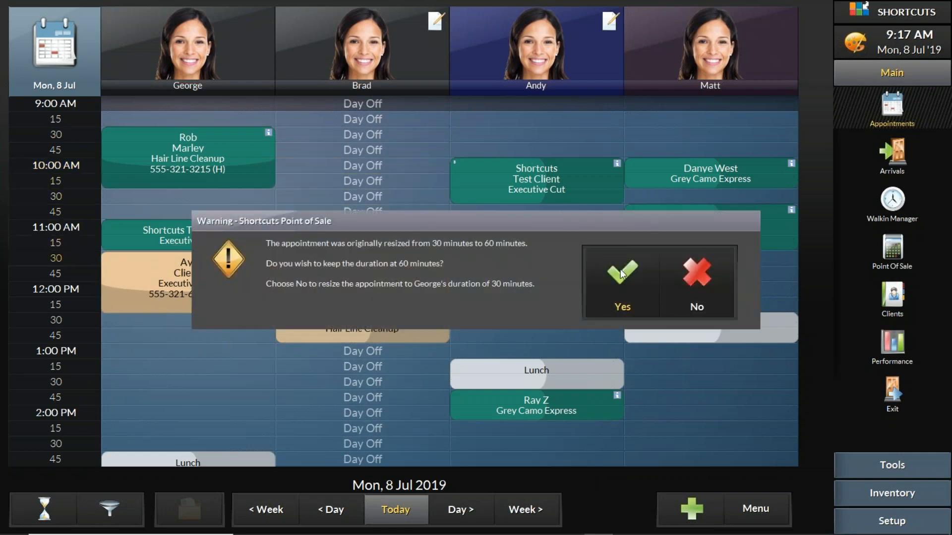
click(622, 274)
Reassign the day-off employee's Beard Darkening at 11:30 AM and Hair Line Cleanup at 12:15 PM to the third employee, keeping both at 45 minutes.
drag(298, 268, 482, 262)
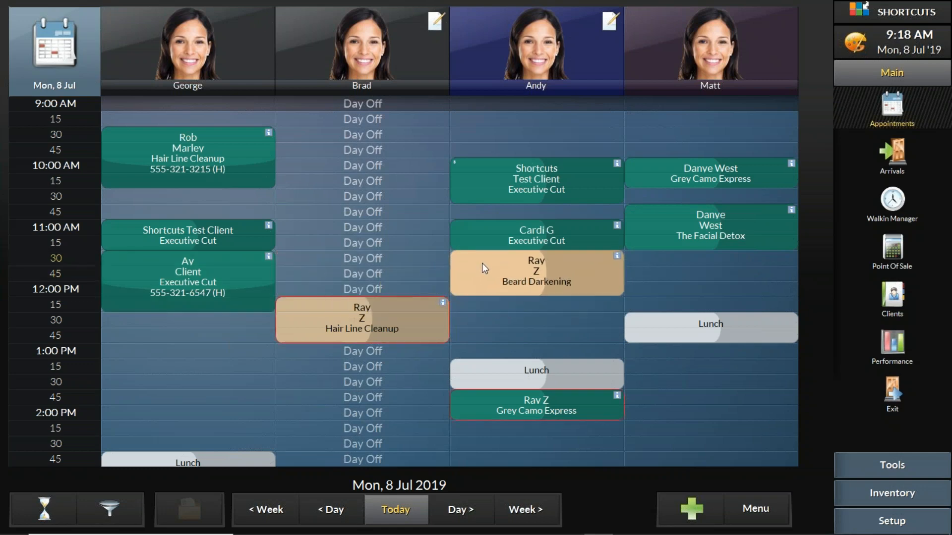
click(622, 275)
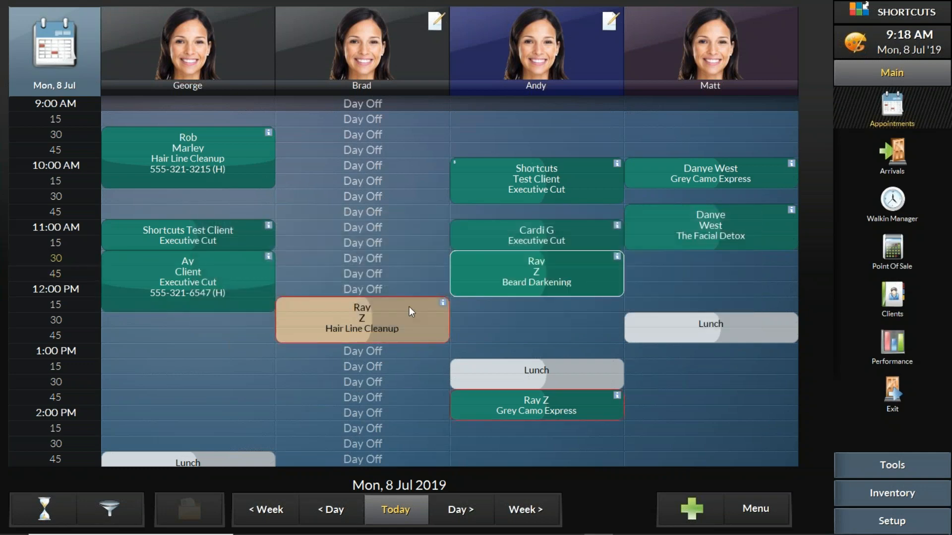
drag(310, 317, 484, 320)
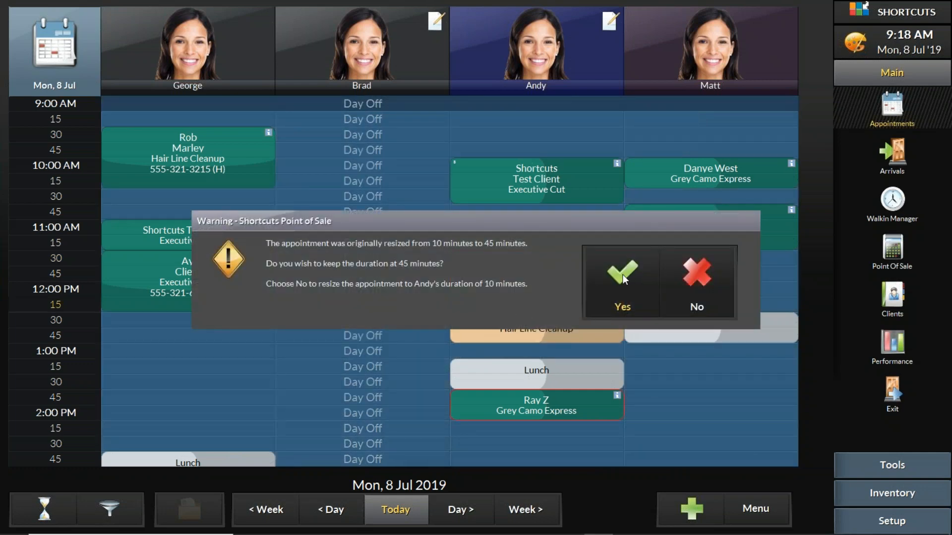
click(624, 275)
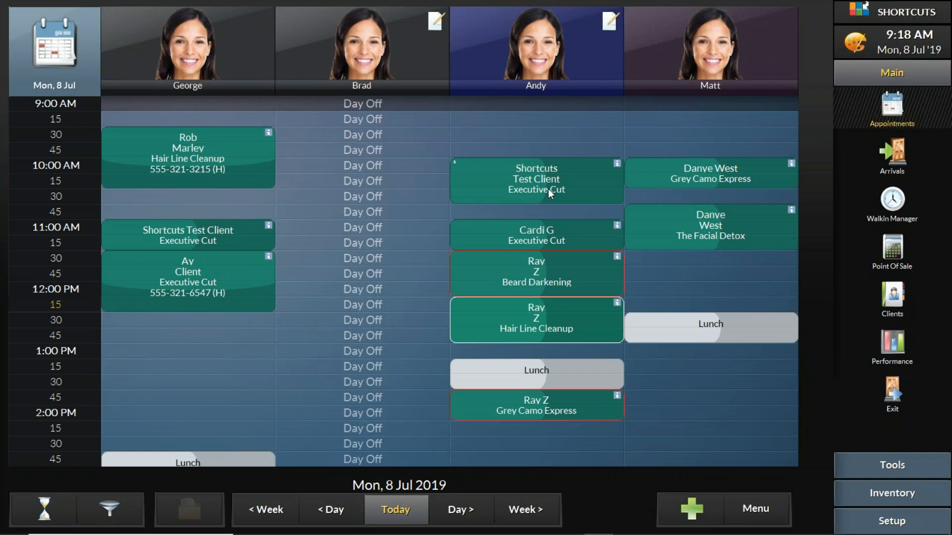
Mark the first employee's 9:30 AM Hair Line Cleanup as Arrived, deferring the missing details, and the third employee's 10:00 AM Executive Cut as Needs Review.
click(475, 174)
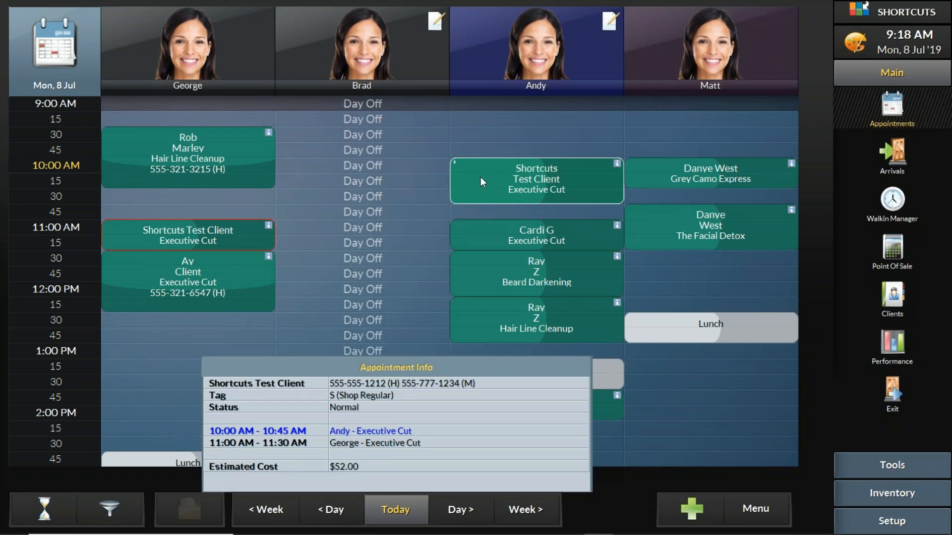
right_click(480, 177)
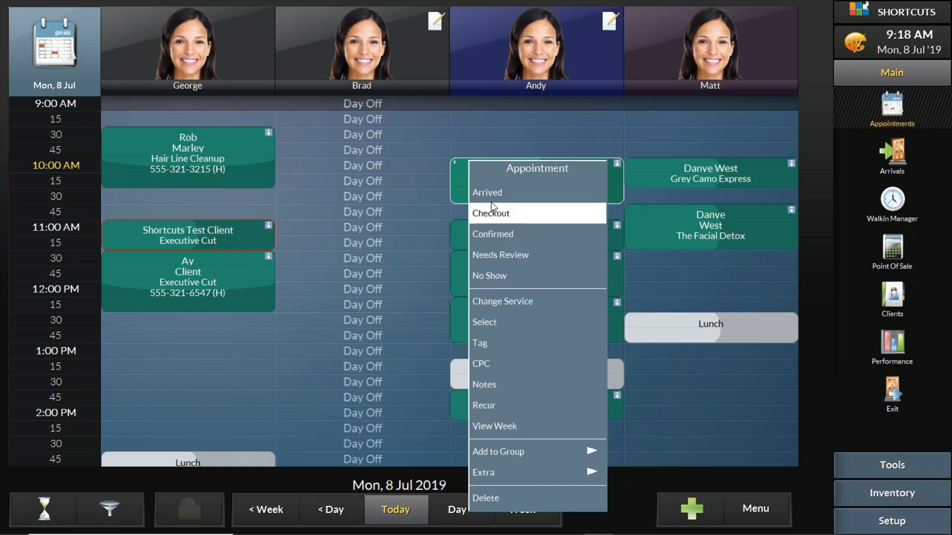
right_click(249, 149)
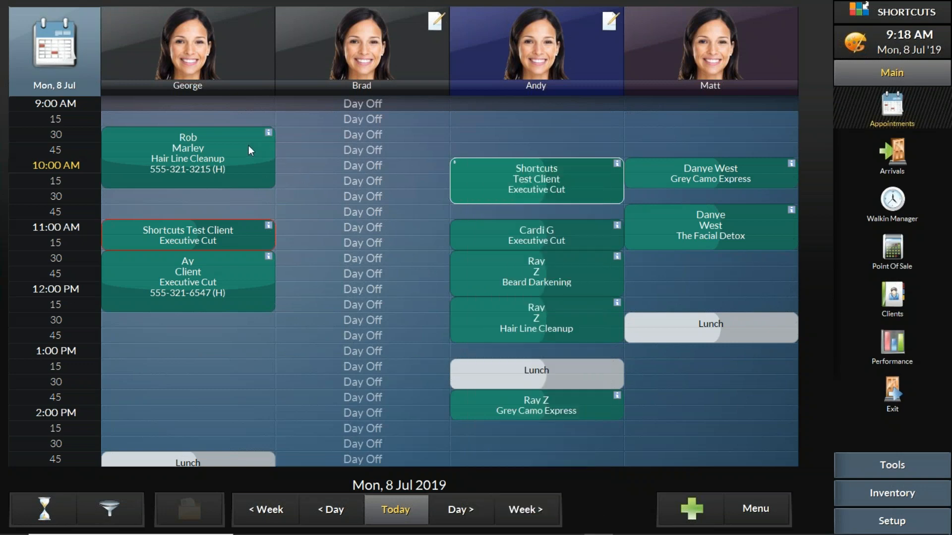
click(264, 166)
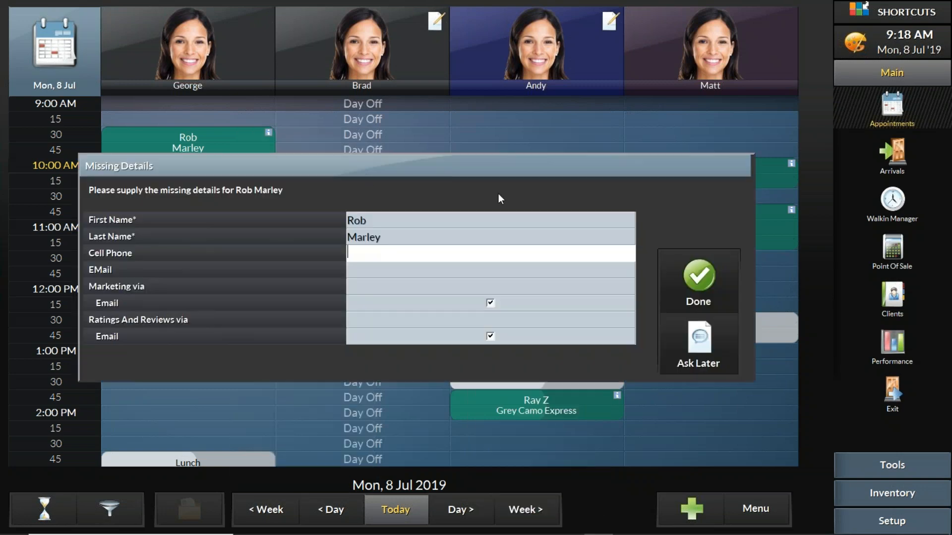
click(713, 336)
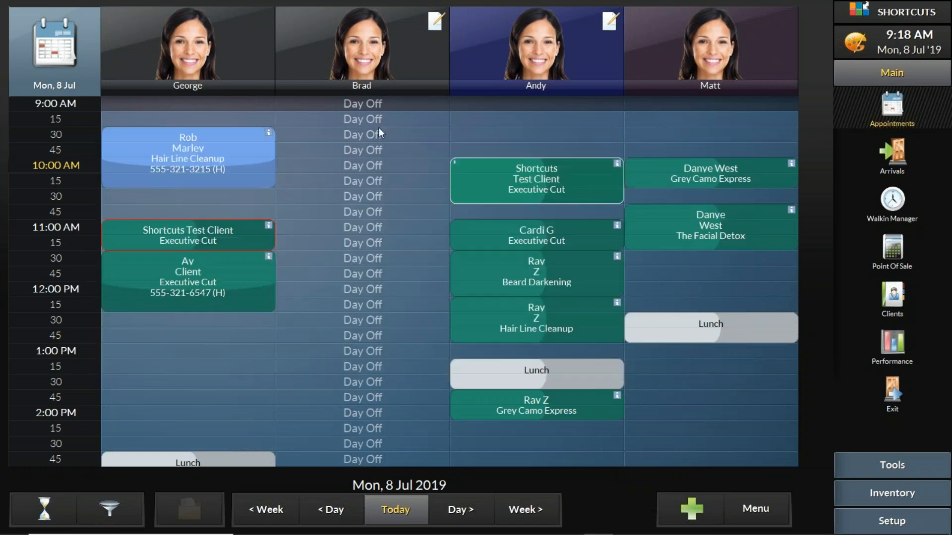
right_click(493, 166)
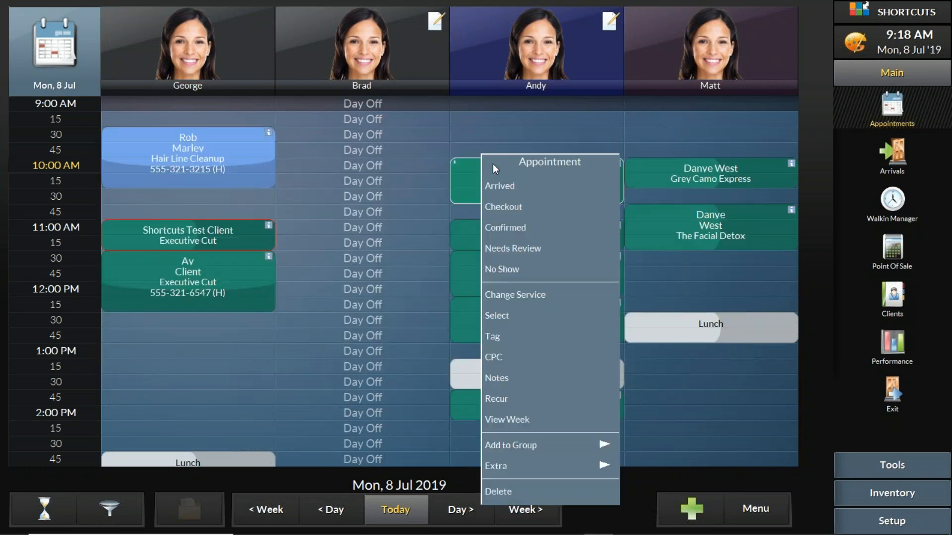
click(535, 253)
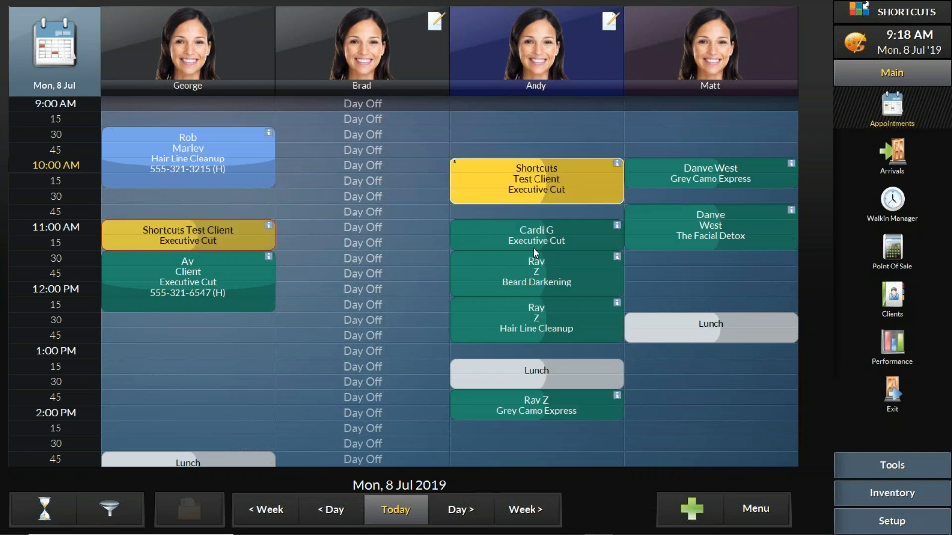
Mark the fourth employee's 10:00 AM Grey Camo Express as No Show and move it to 9:00 AM.
click(659, 165)
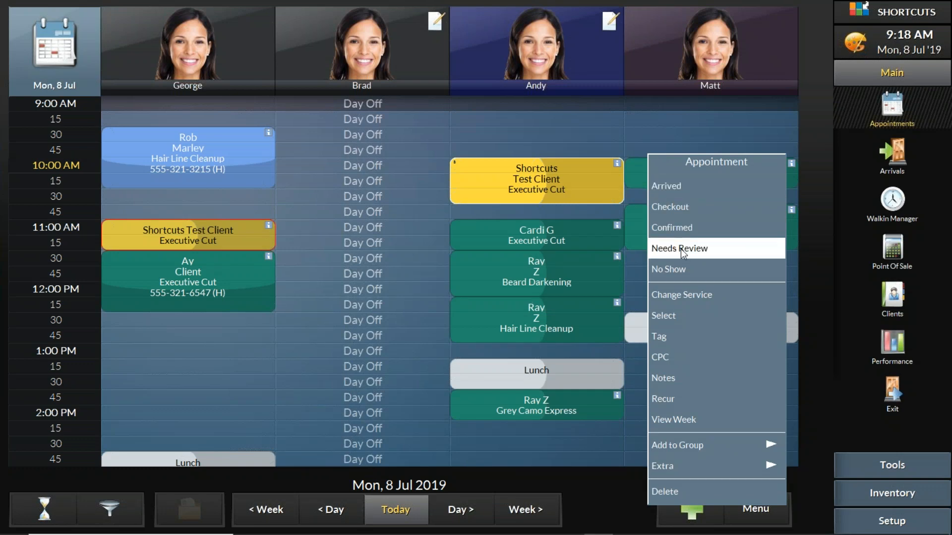
click(688, 272)
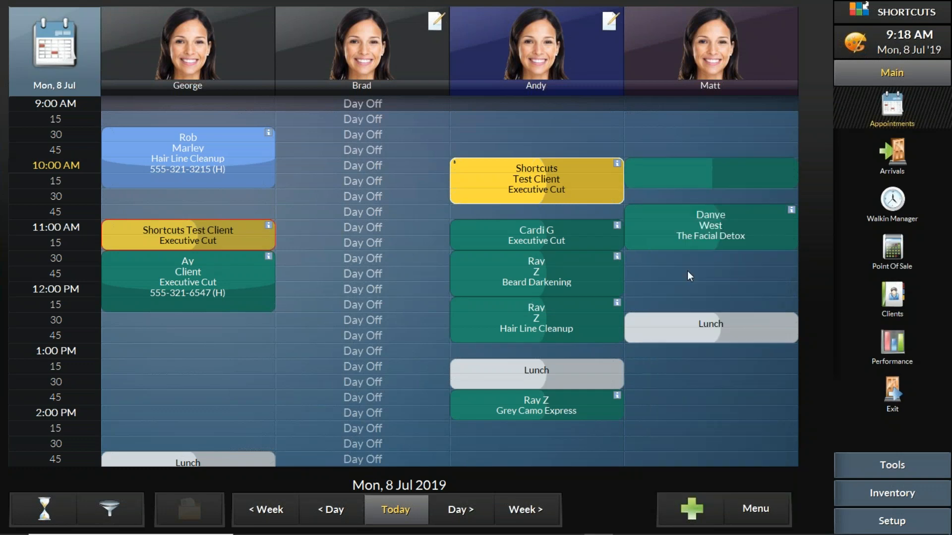
drag(652, 166, 652, 108)
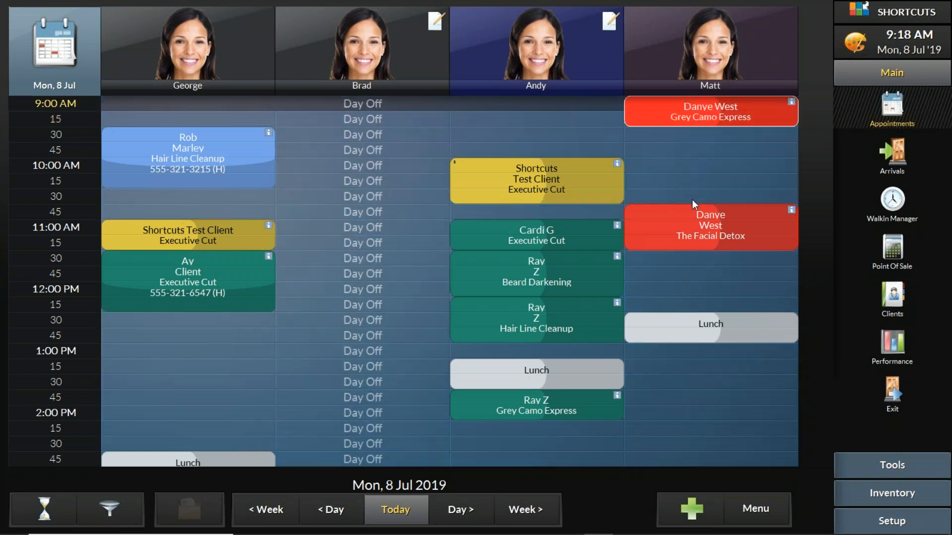
Mark the third employee's 11:00 AM Executive Cut as Confirmed, and reassign the 11:30 AM Beard Darkening to the day-off employee, keeping 45 minutes.
click(470, 230)
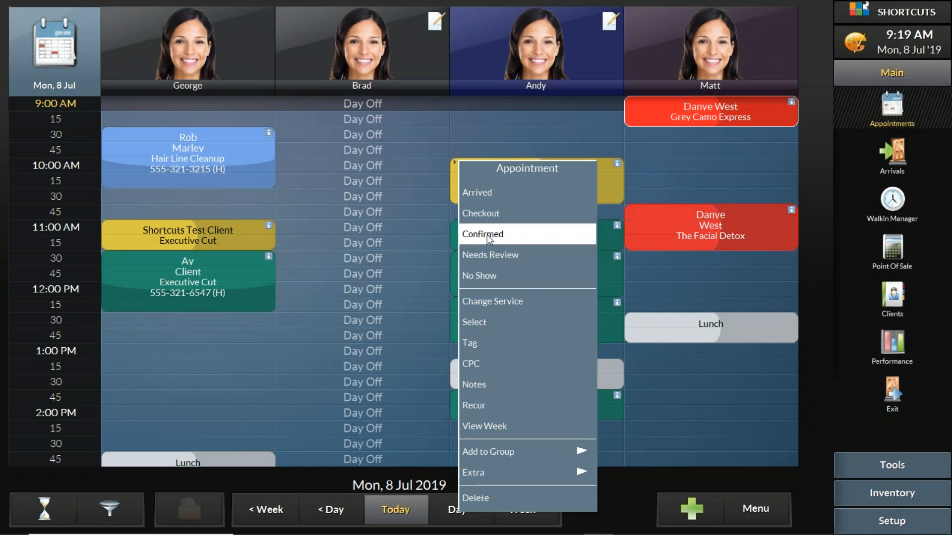
click(488, 234)
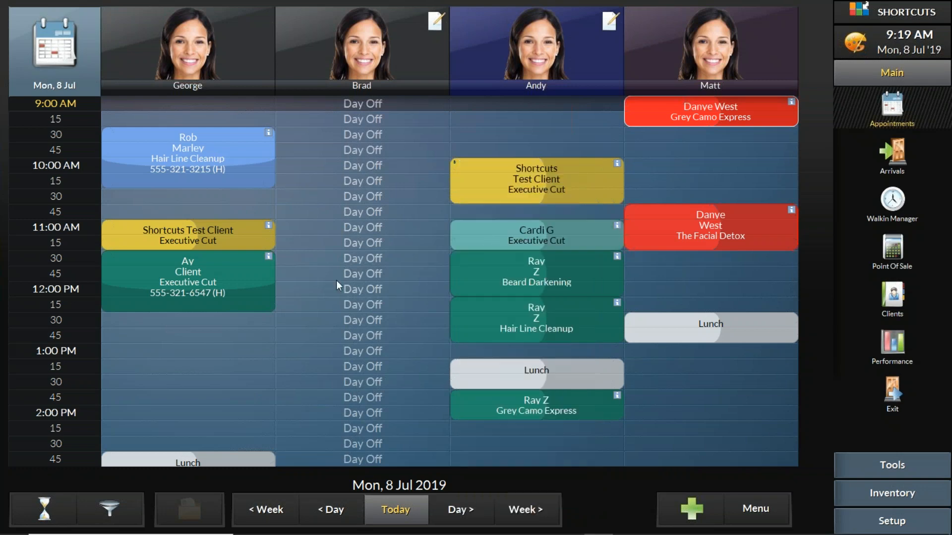
drag(478, 258, 312, 258)
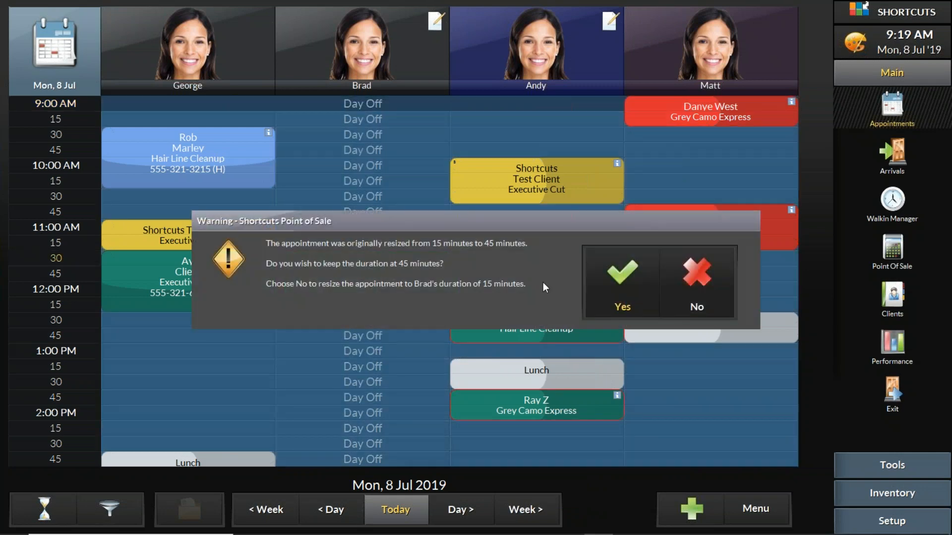
click(622, 279)
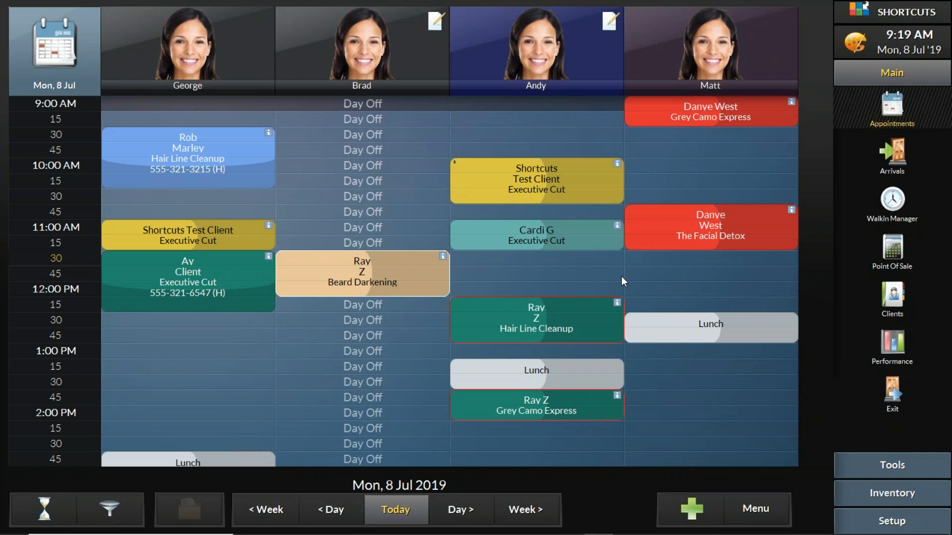
Undo the No Show on the fourth employee's Grey Camo Express and move it back to 10:00 AM.
right_click(672, 114)
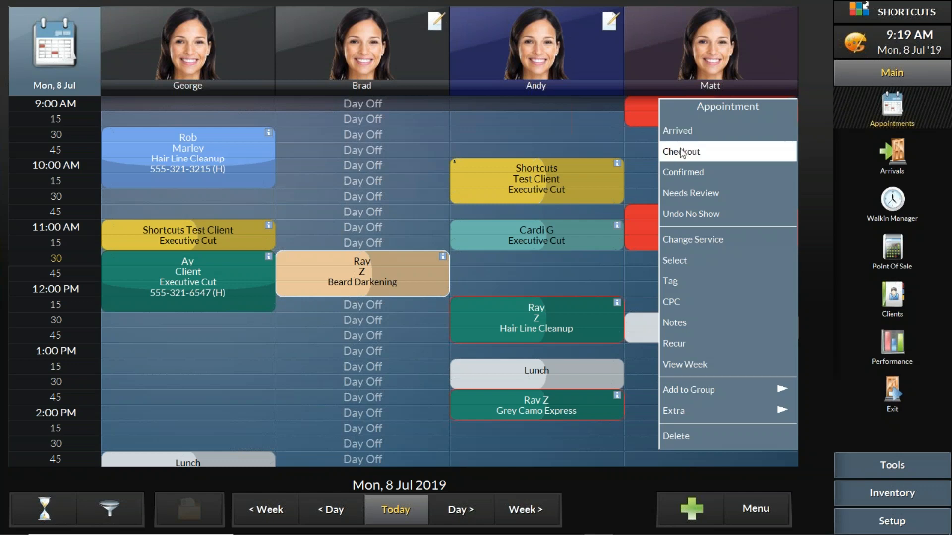
click(704, 217)
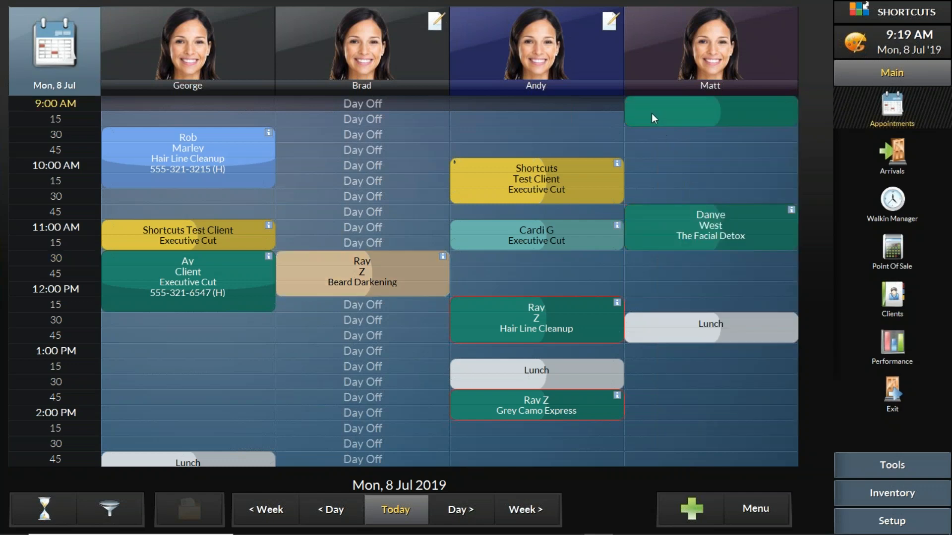
drag(652, 113, 660, 161)
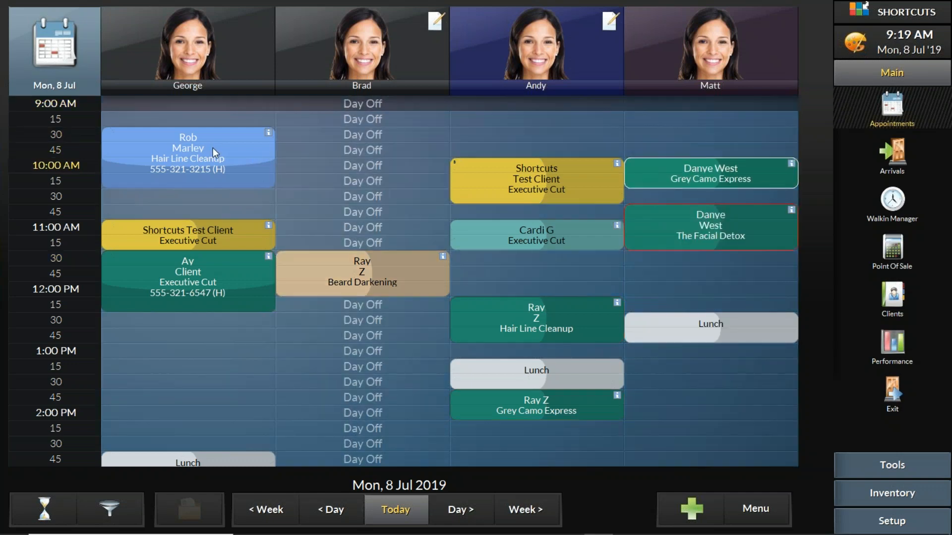
Undo the Arrived status on the 9:30 AM Hair Line Cleanup, and return the Beard Darkening to the third employee at 11:30 AM.
right_click(213, 149)
click(229, 174)
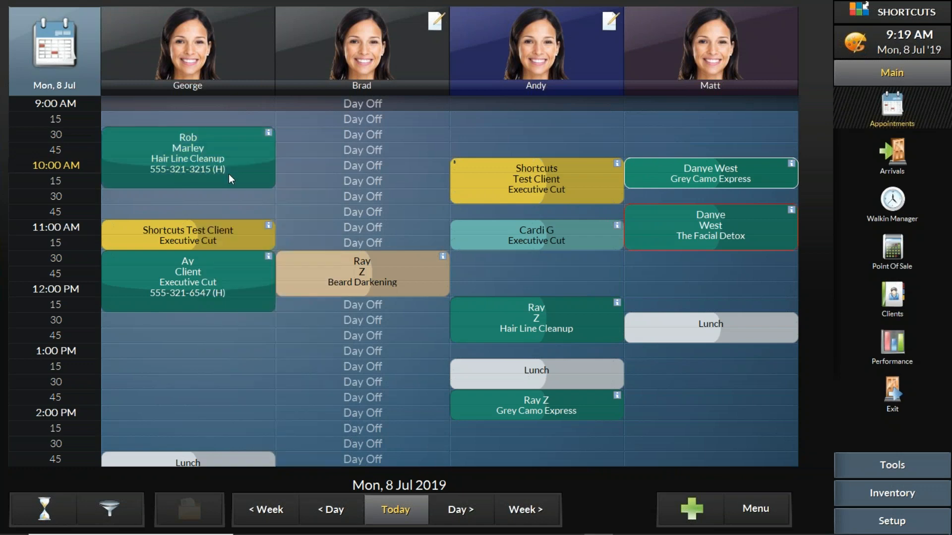
drag(318, 266, 490, 267)
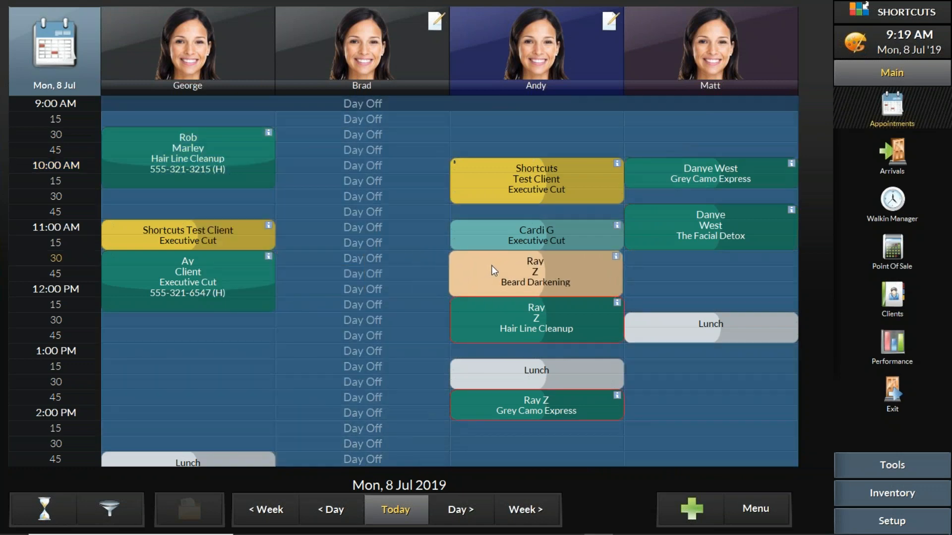
click(629, 281)
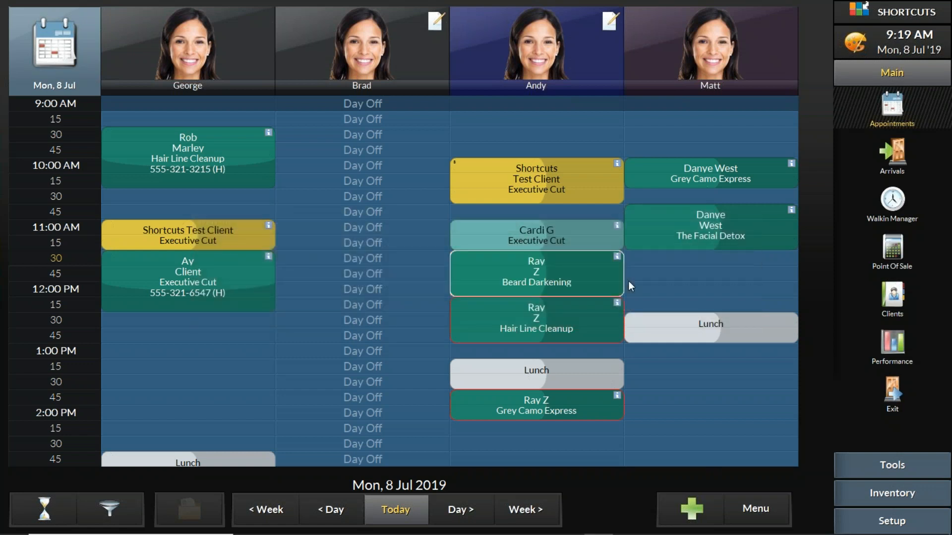
Review the appointment colour legend and the profile details of the third and second employees.
click(766, 507)
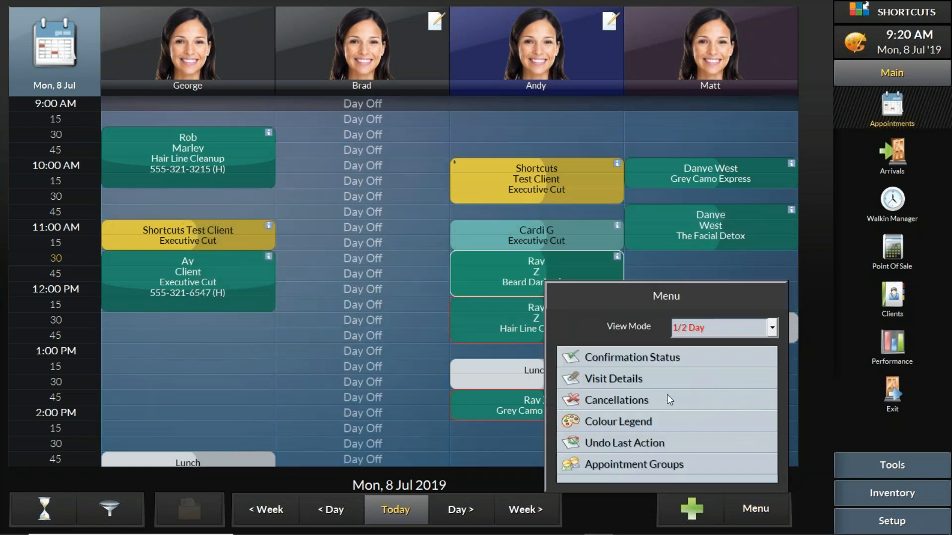
click(648, 421)
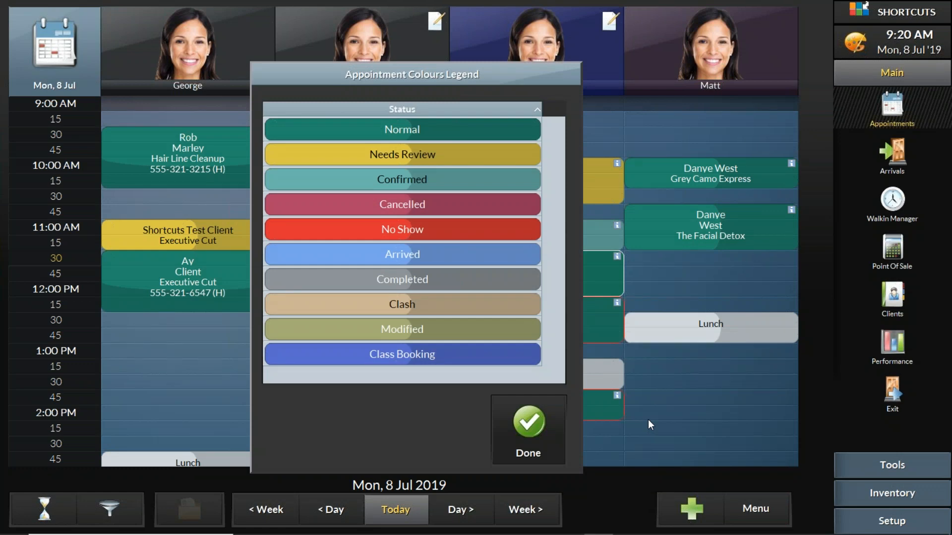
click(543, 422)
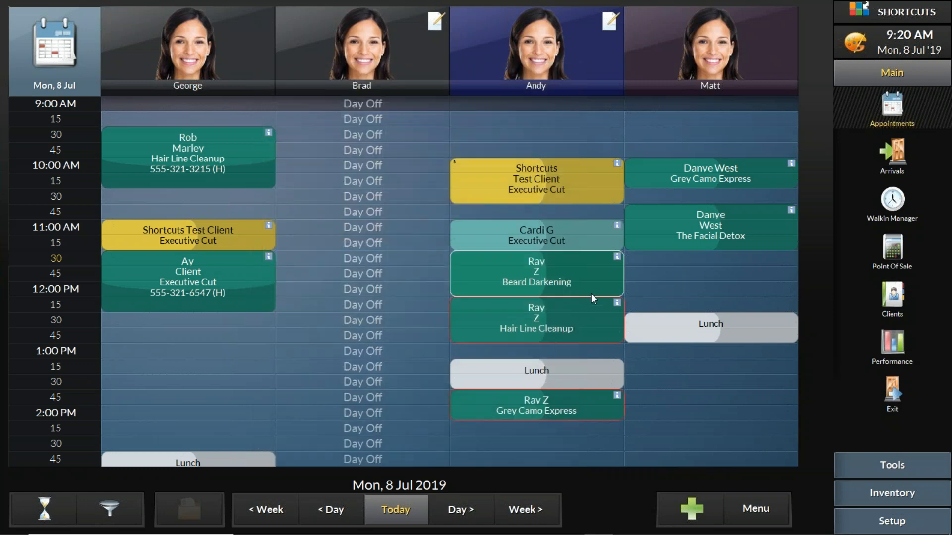
mouse_move(544, 56)
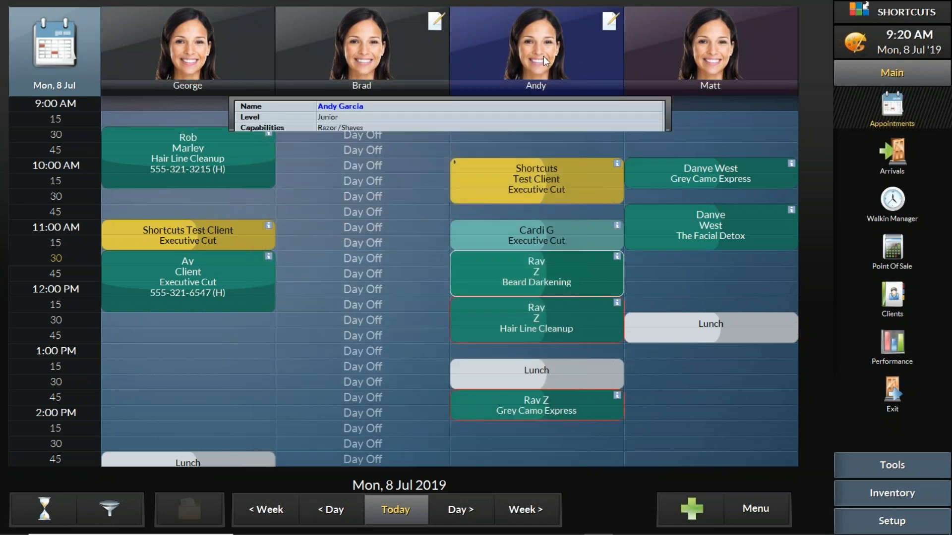
mouse_move(375, 48)
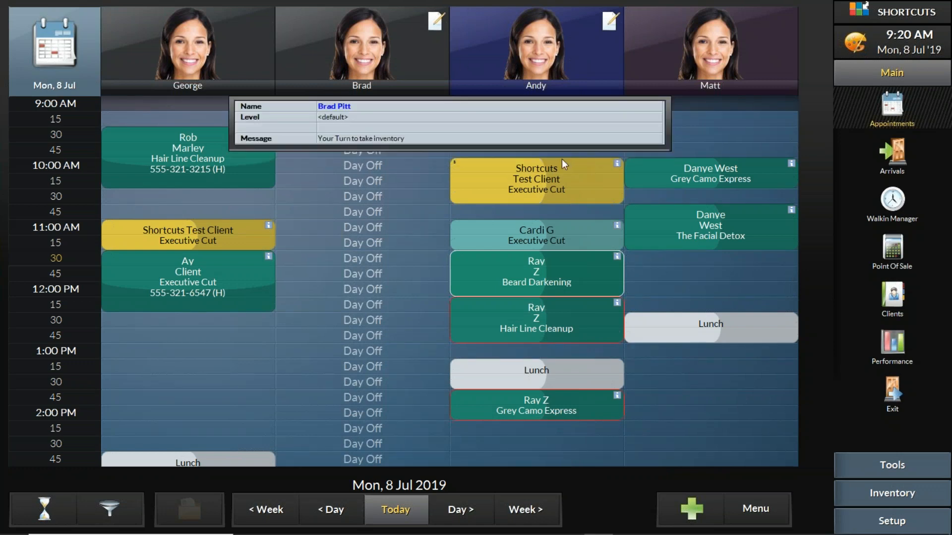
Mark the third employee's 10:00 AM Executive Cut as Reviewed.
click(556, 172)
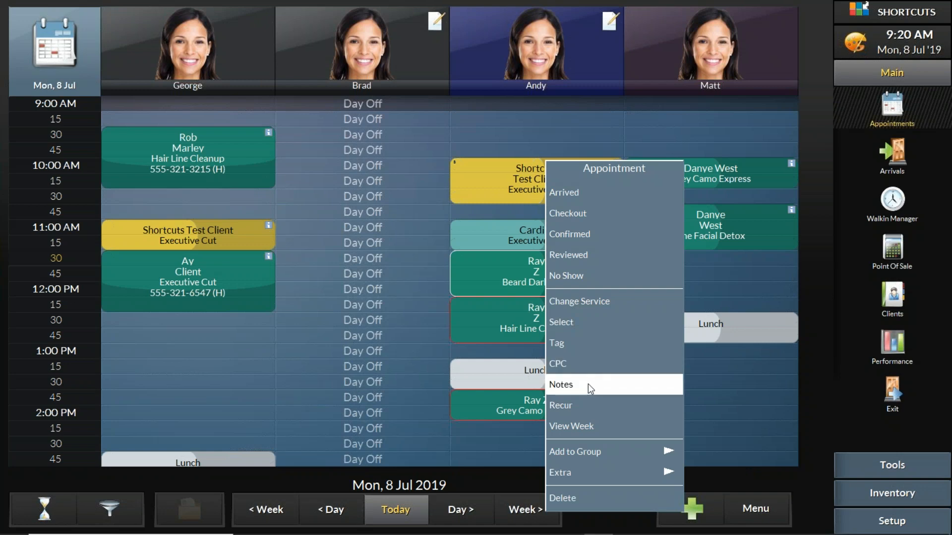
click(481, 180)
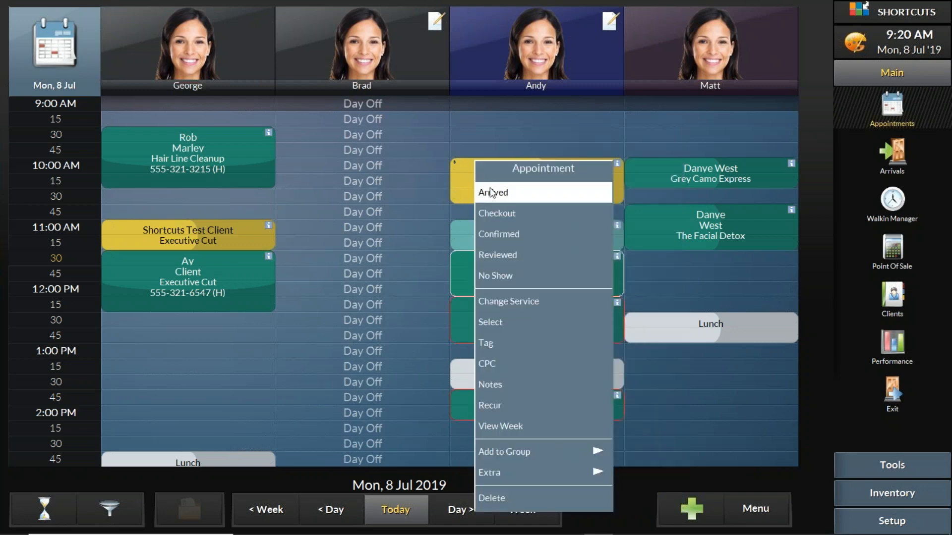
click(544, 257)
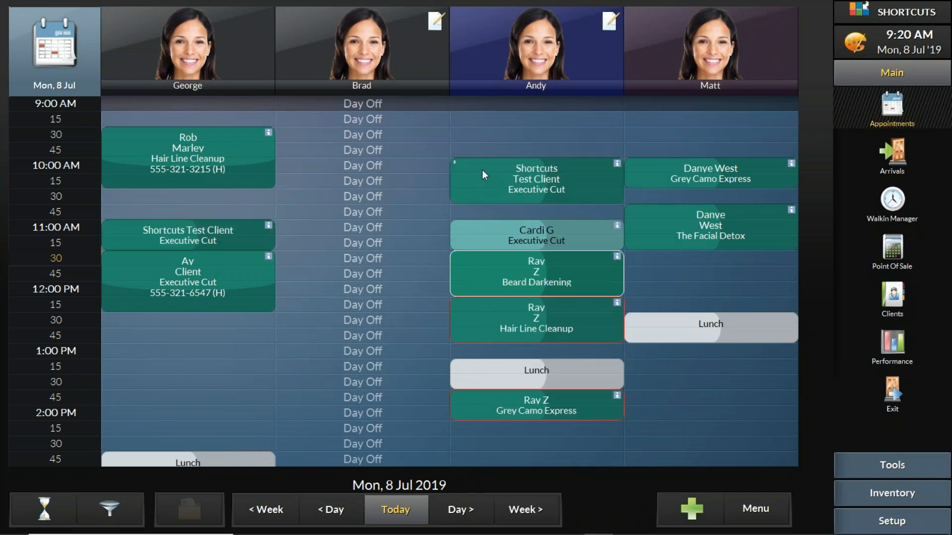
Add the note "Not too short" to the first employee's 9:30 AM Hair Line Cleanup, and check its appointment info.
click(227, 138)
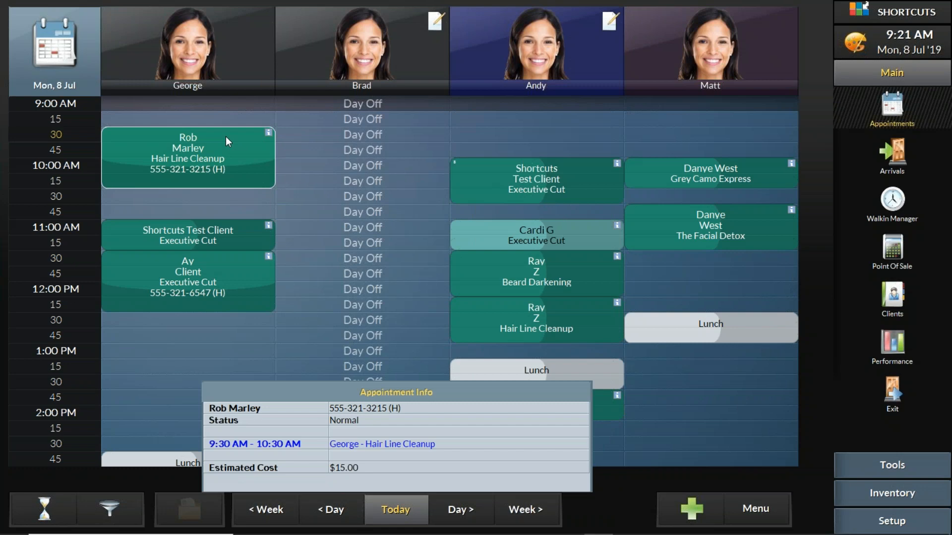
click(225, 138)
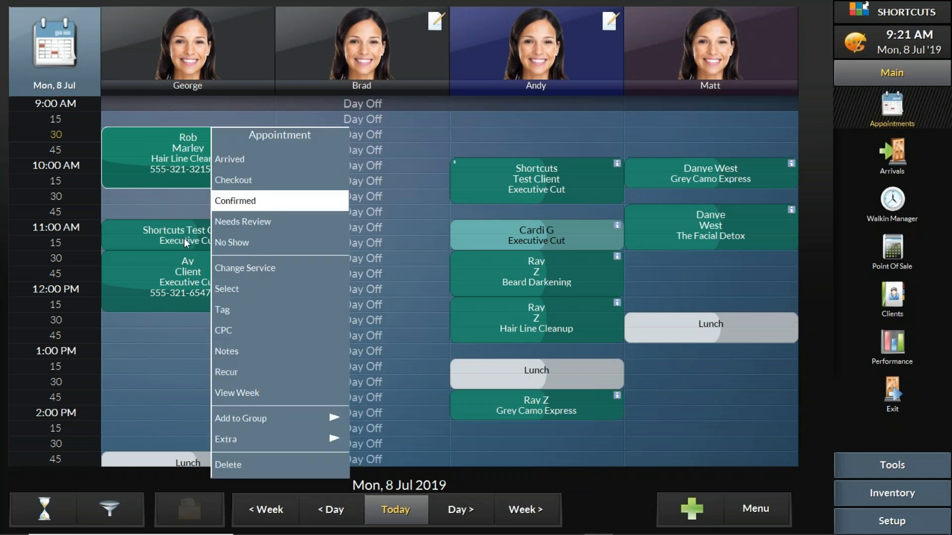
click(239, 351)
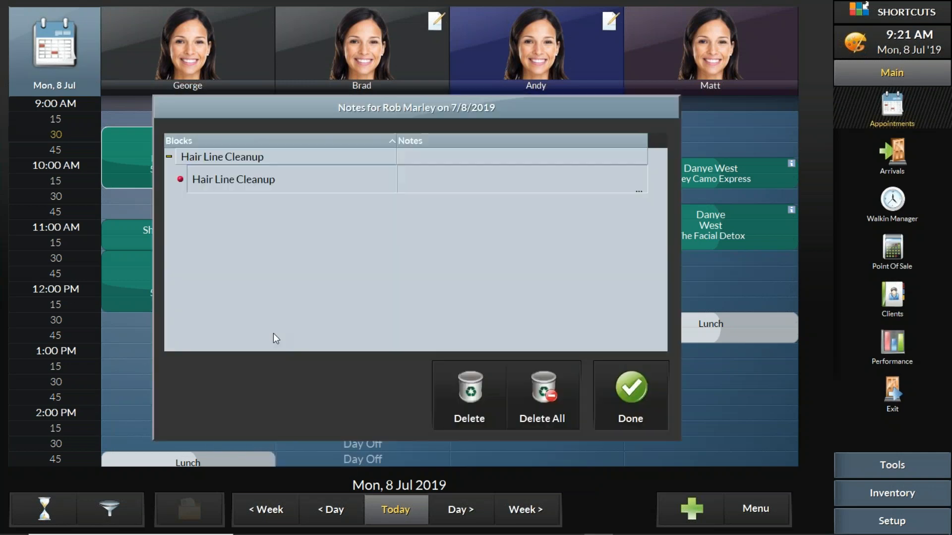
click(523, 181)
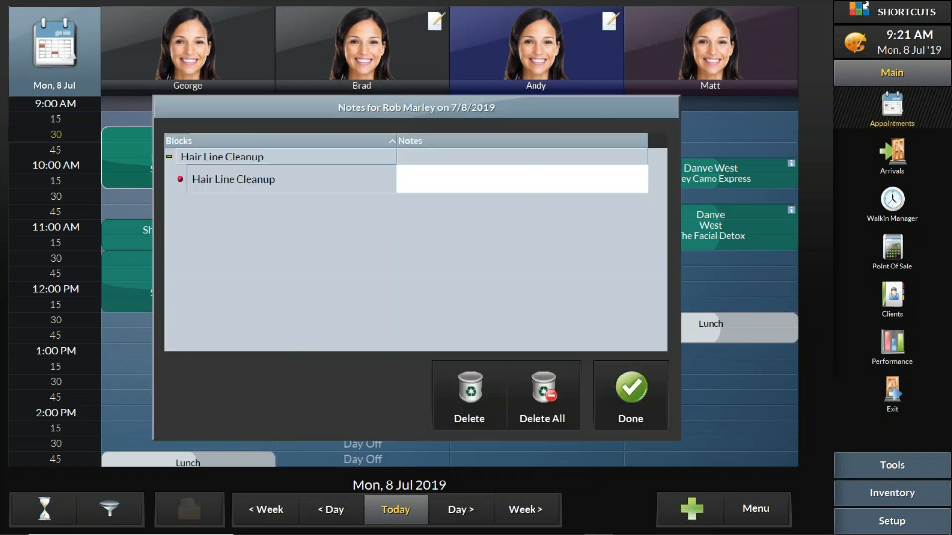
text(Not too short)
click(629, 397)
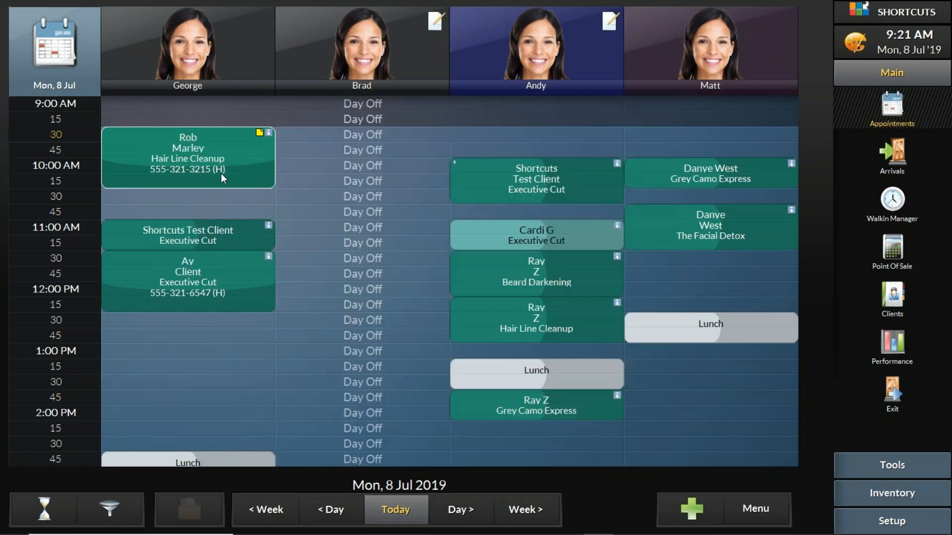
mouse_move(255, 140)
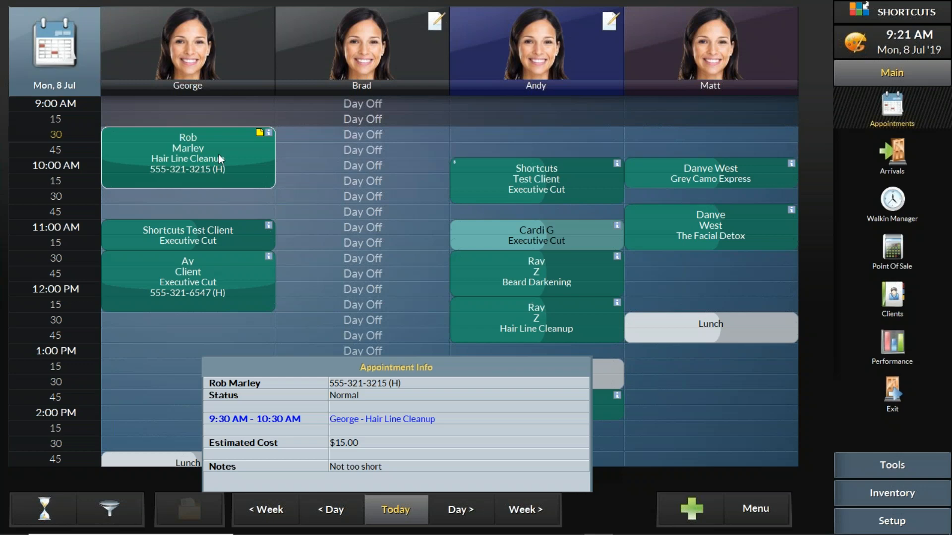
Check the appointment info of the third employee's 10:00 AM Executive Cut.
click(251, 239)
right_click(658, 229)
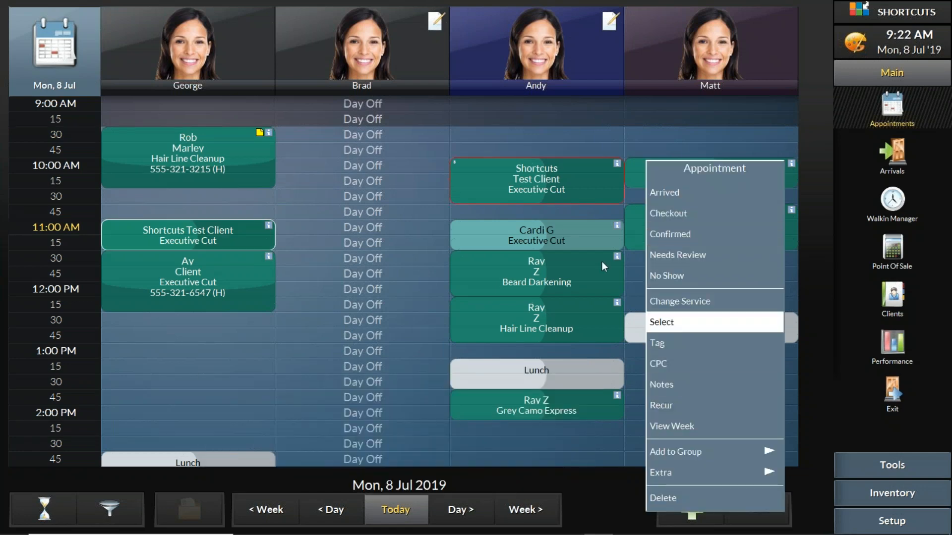
click(494, 179)
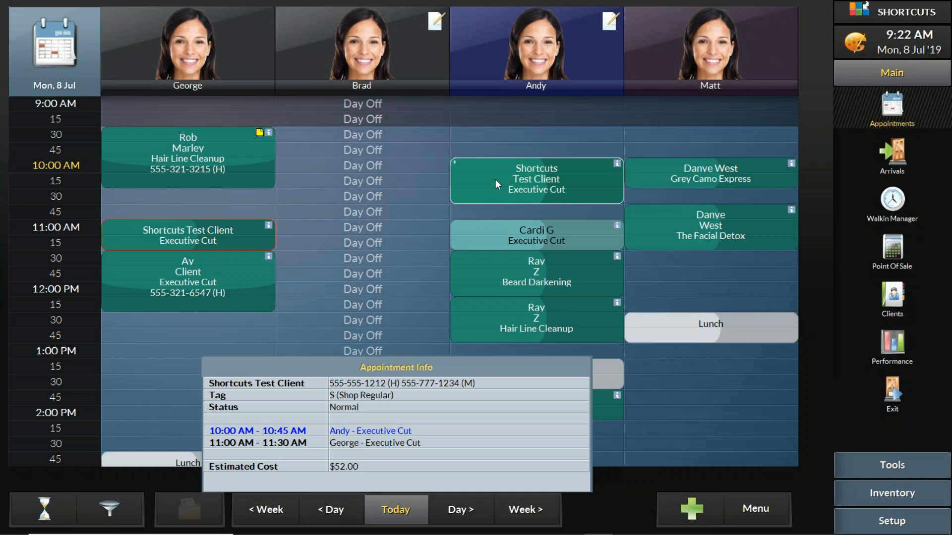
Set the fourth employee's 10:00 AM Grey Camo Express to recur every 14 days, with the next appointment on July 22 and the last date December 30, 2019.
click(708, 169)
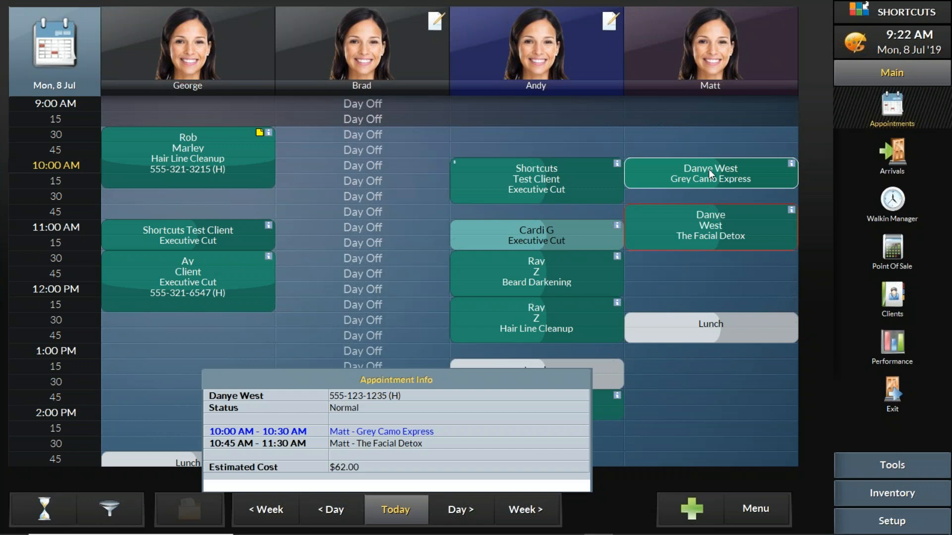
right_click(709, 168)
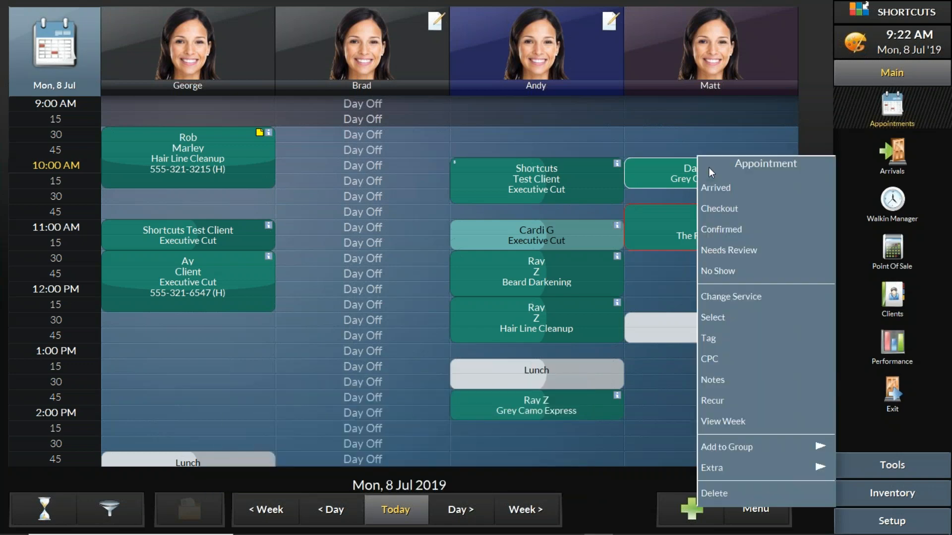
click(728, 402)
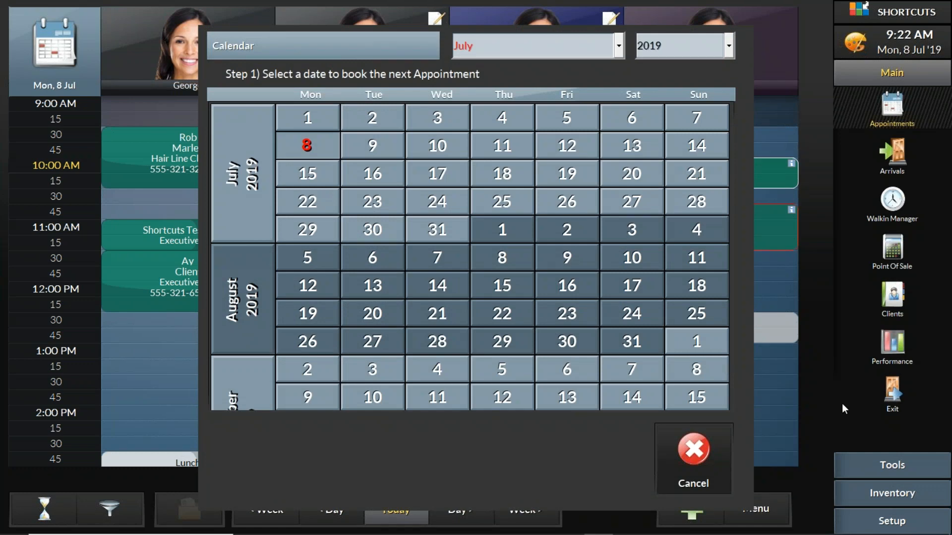
click(317, 202)
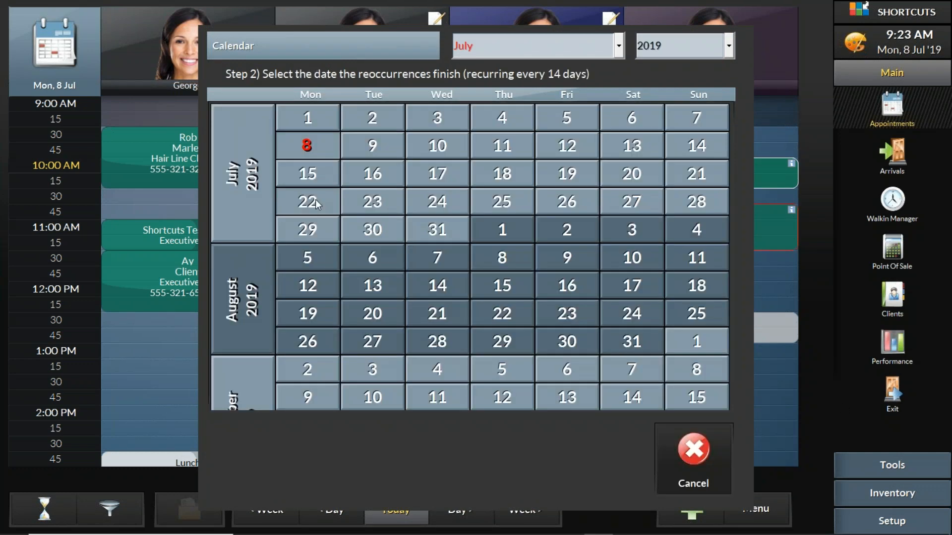
click(619, 45)
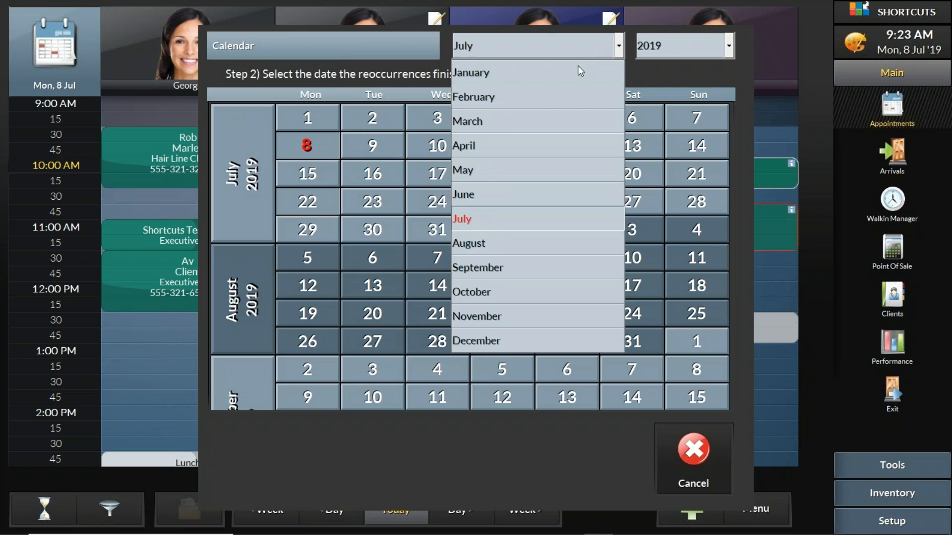
click(526, 342)
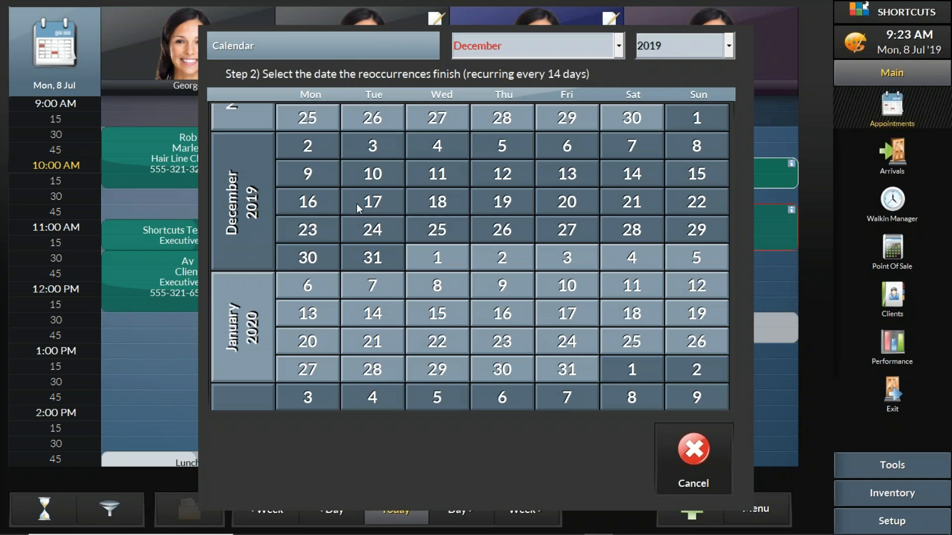
click(307, 262)
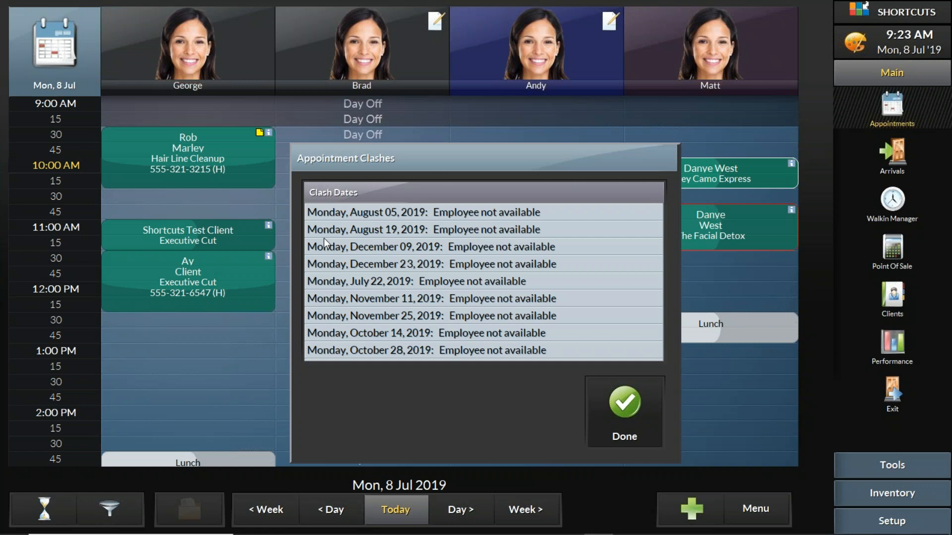
click(643, 421)
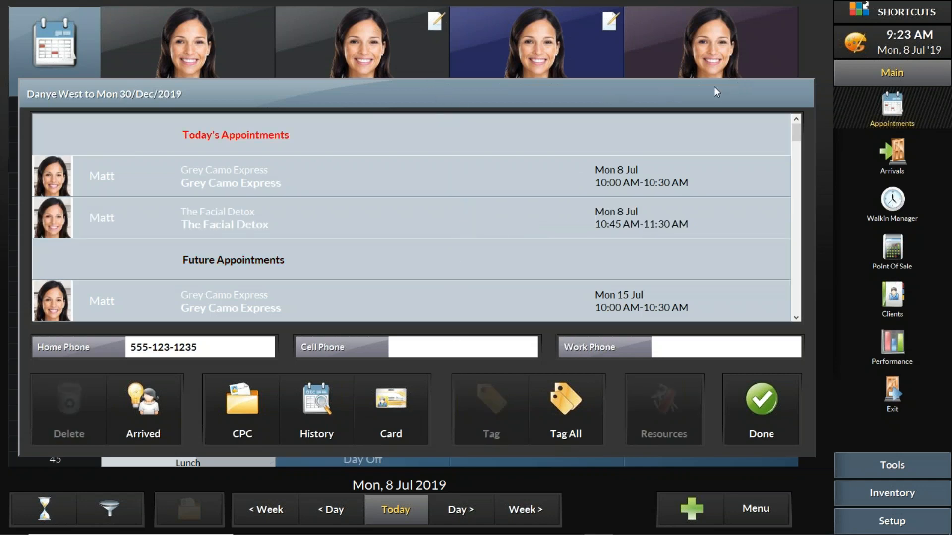
click(751, 395)
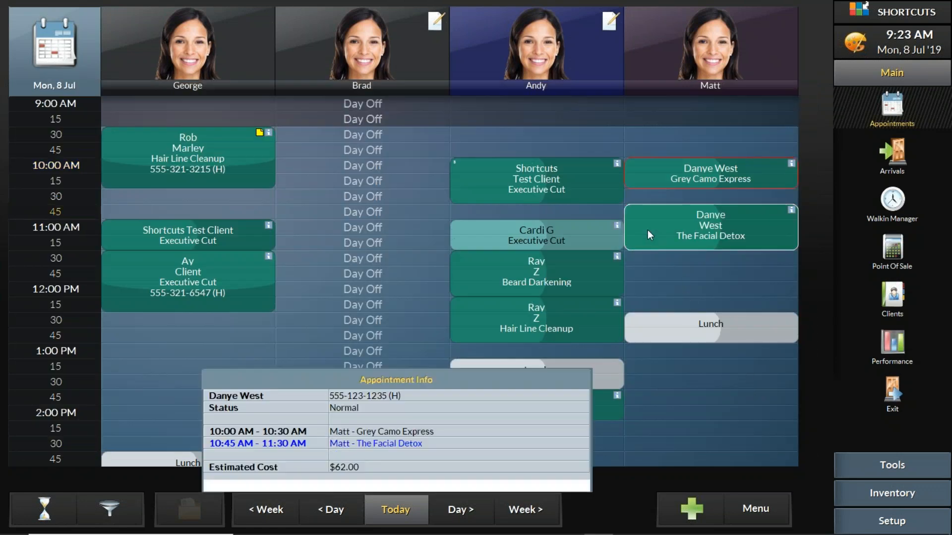
right_click(648, 231)
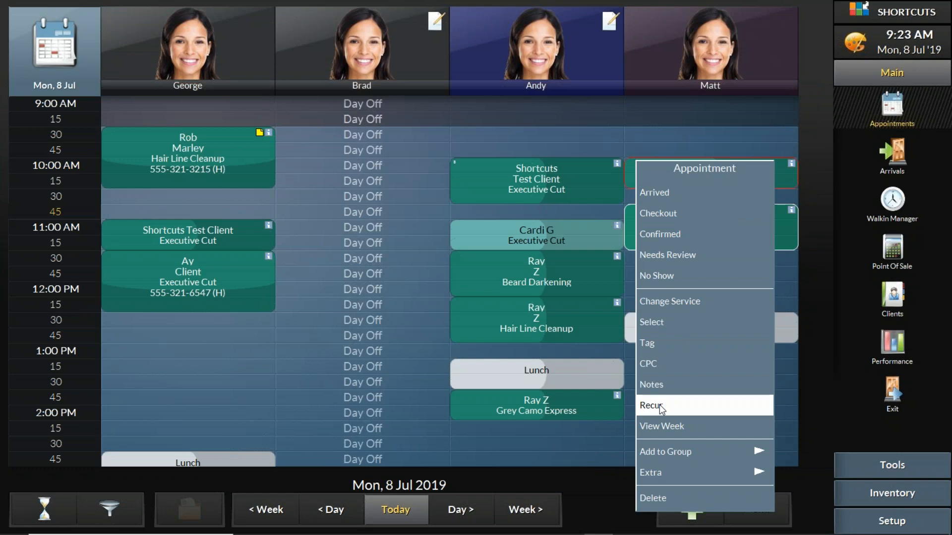
click(610, 488)
click(548, 276)
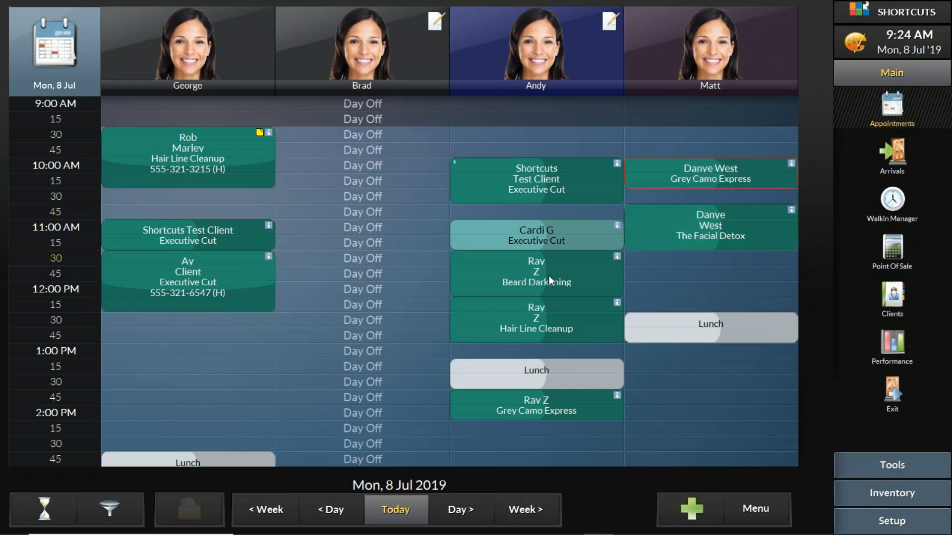
click(548, 267)
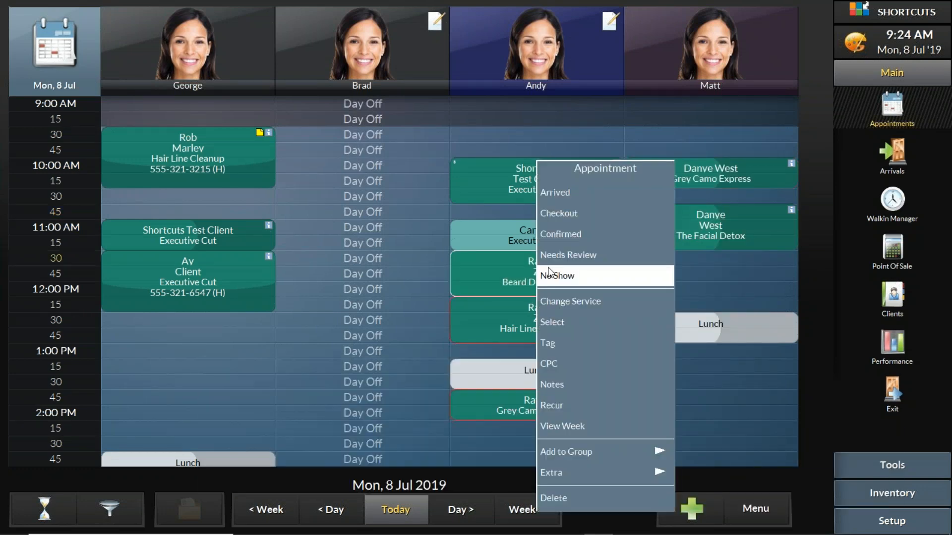
click(492, 184)
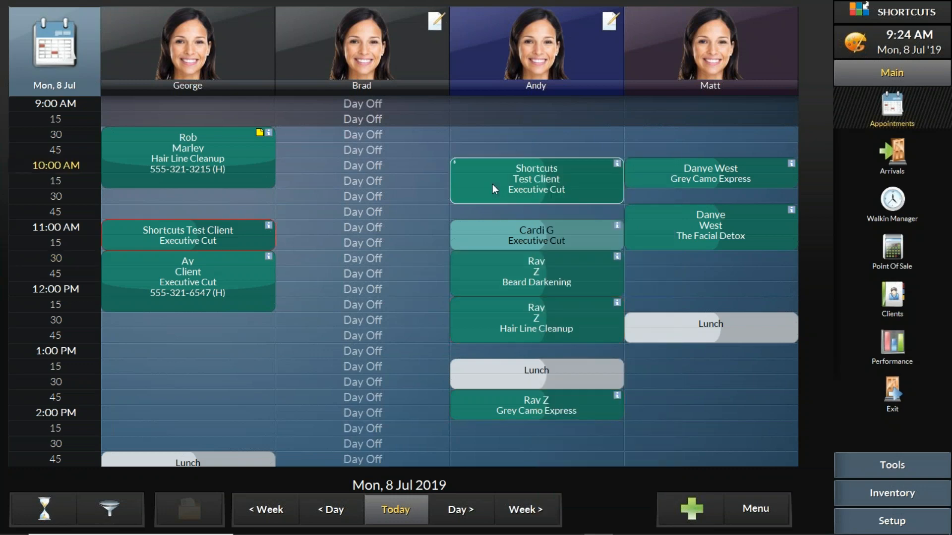
Check the profile details and messages of the second and third employees.
click(505, 29)
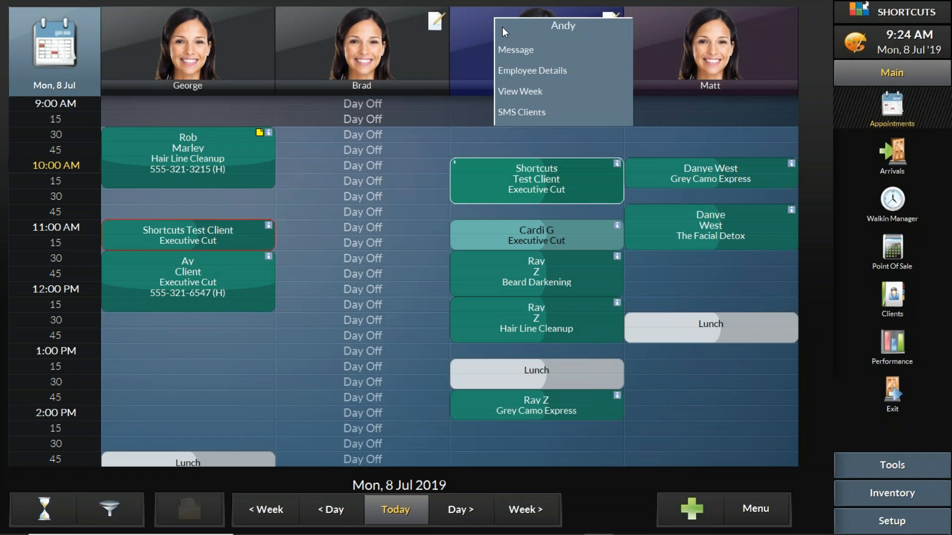
click(521, 53)
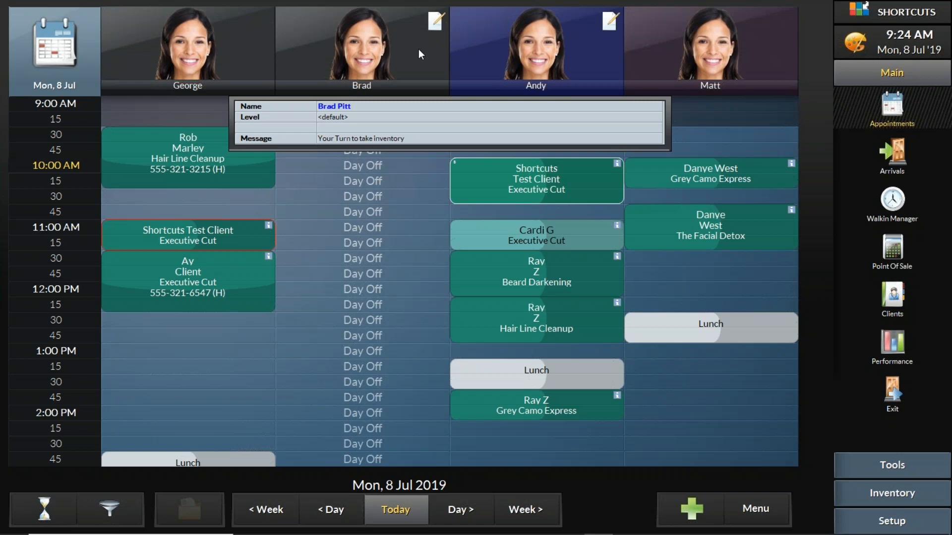
mouse_move(486, 36)
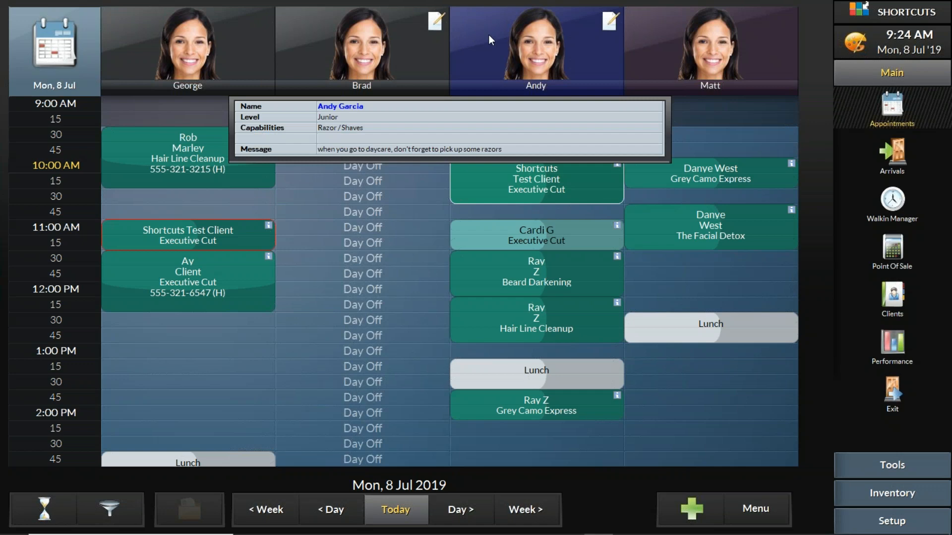
Browse ahead through late July in the first employee's week view, and return to the week starting today.
click(254, 29)
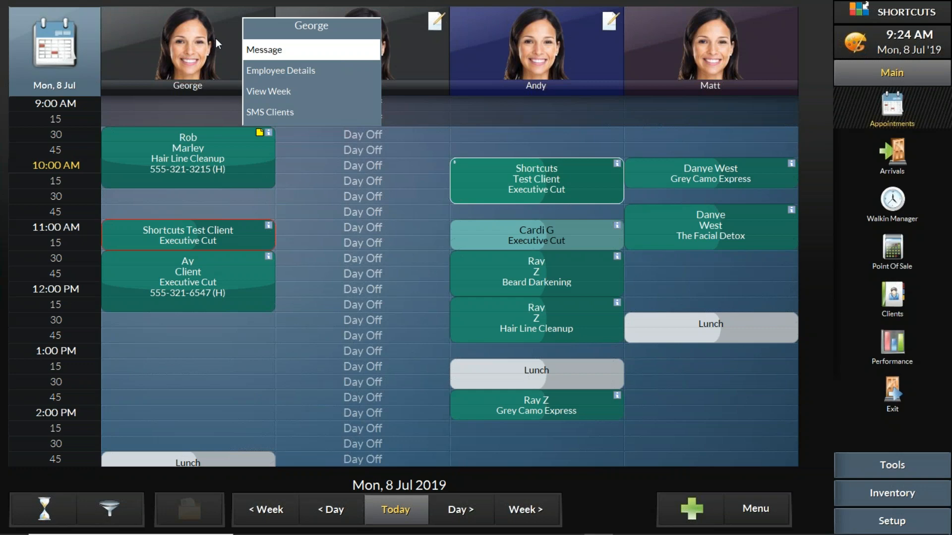
click(264, 93)
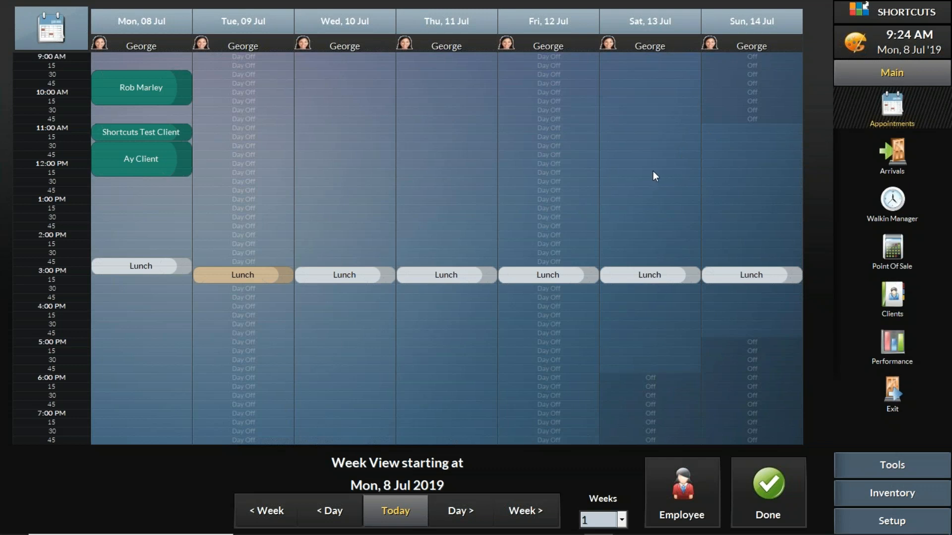
click(467, 514)
click(466, 514)
click(466, 514)
click(466, 515)
click(466, 512)
click(466, 513)
click(468, 512)
click(468, 512)
click(482, 513)
click(482, 513)
click(526, 515)
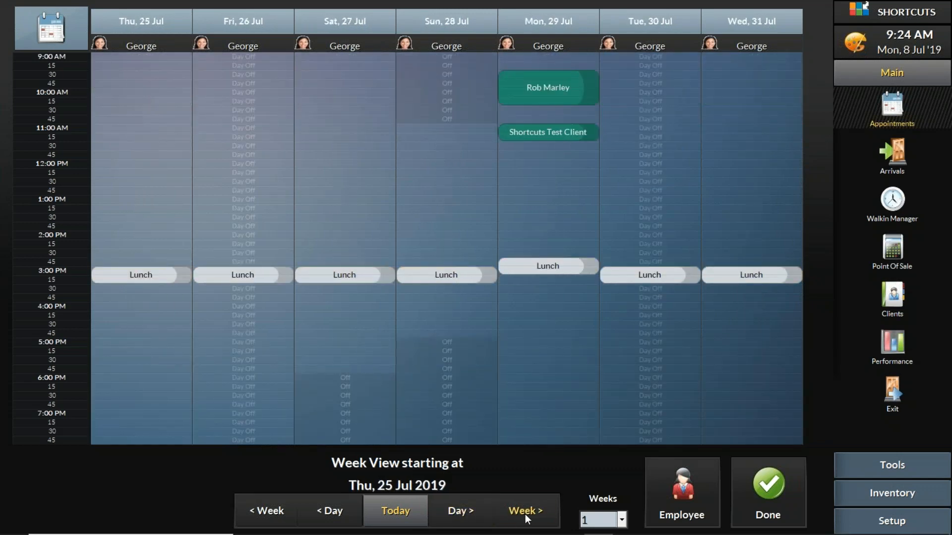
click(389, 512)
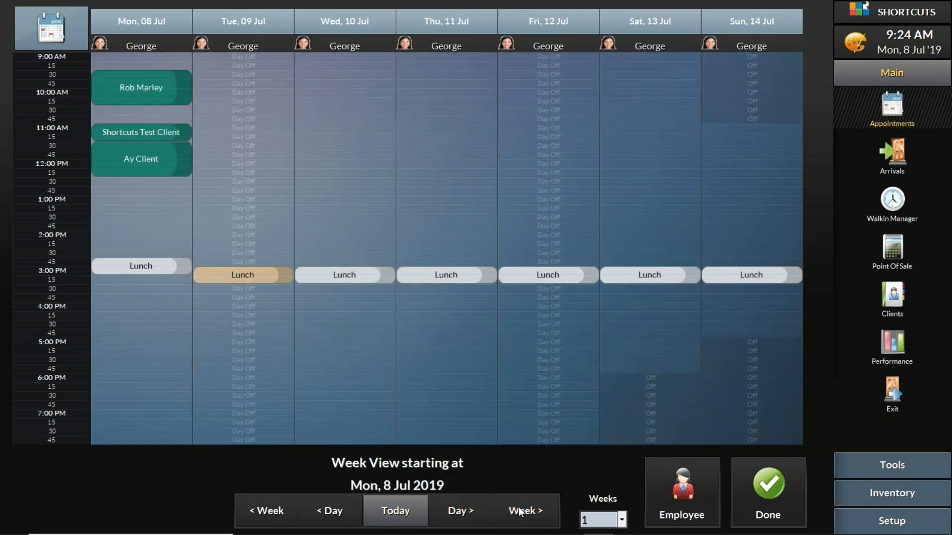
Show 3 weeks of the first employee's schedule in week view, and return to the day's appointment book.
click(622, 527)
click(623, 527)
click(623, 527)
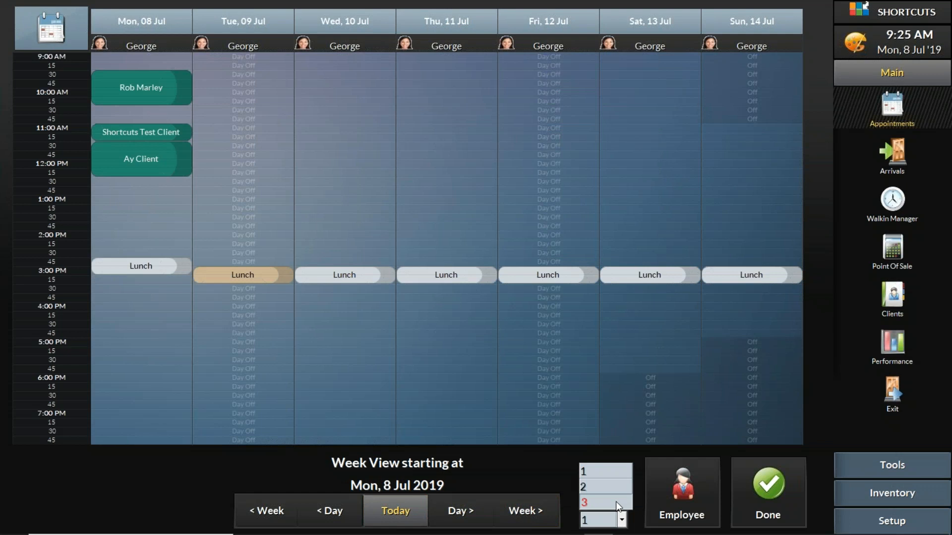
click(616, 503)
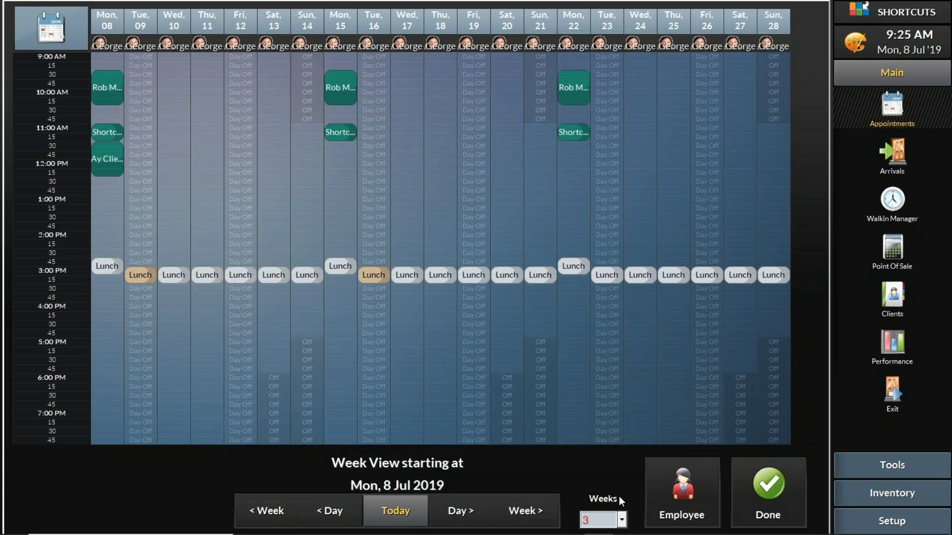
click(756, 495)
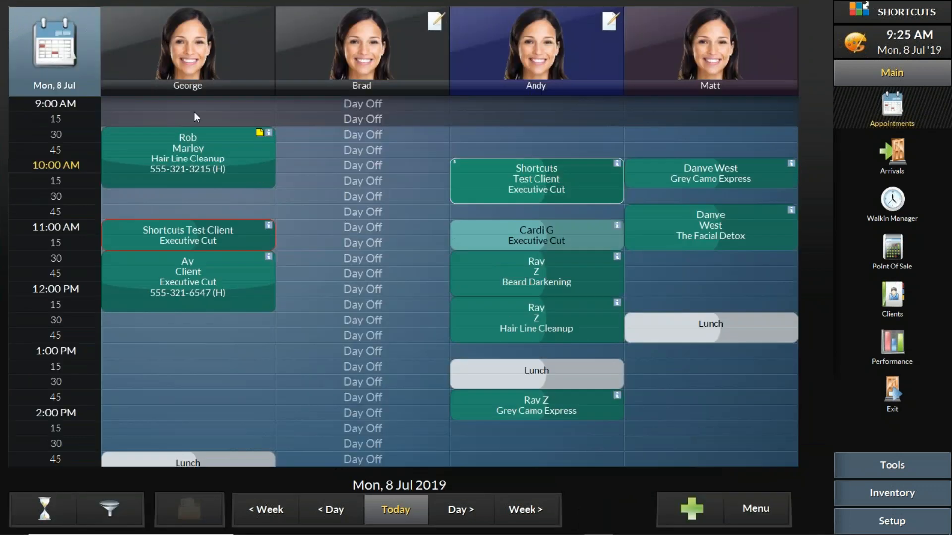
In the first employee's week view, move Monday's 9:30 AM appointment to Thursday, July 11 at 10:00 AM, and move it back to Monday at 10:00 AM.
click(189, 56)
click(219, 118)
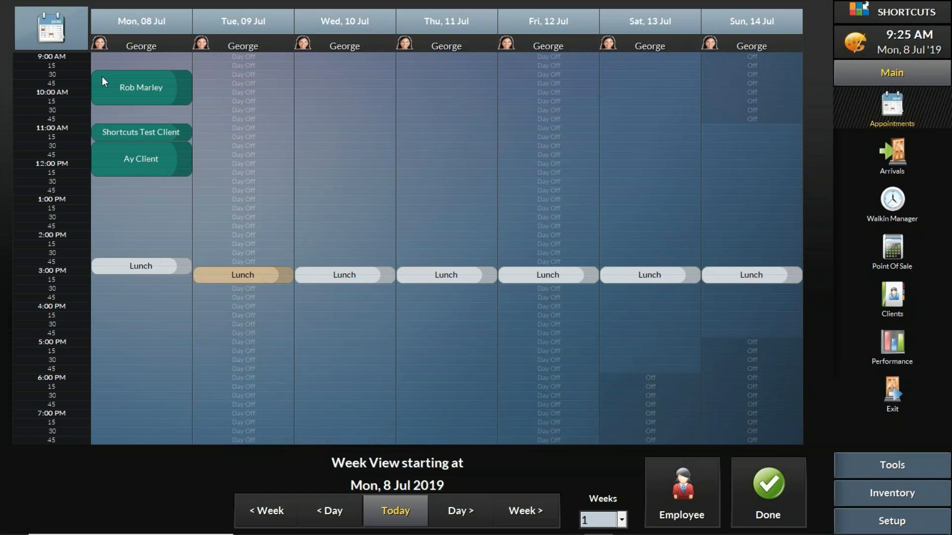
drag(100, 77, 419, 101)
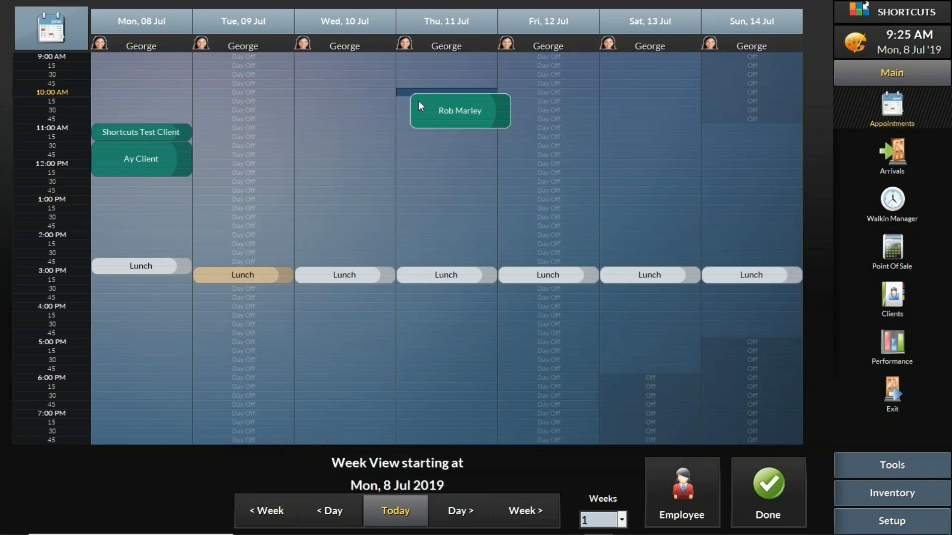
drag(419, 101, 420, 105)
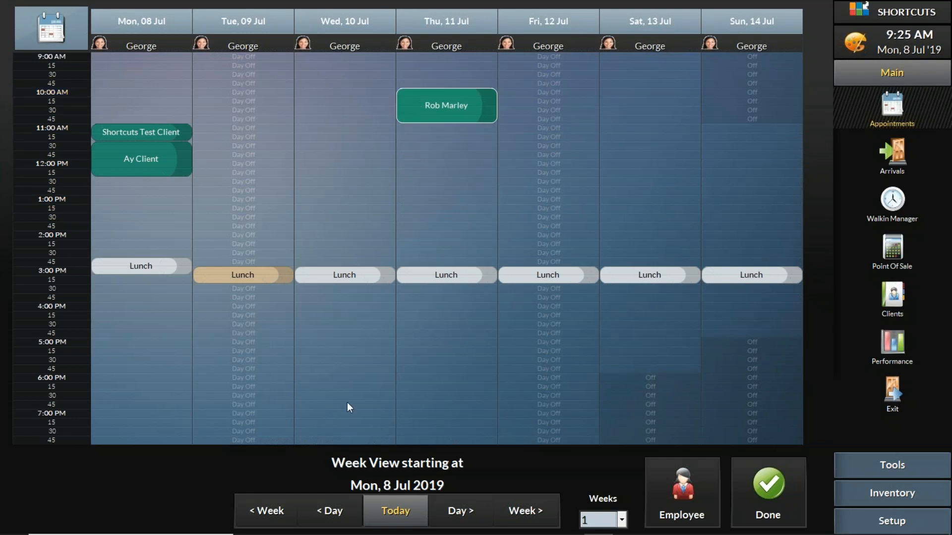
drag(398, 101, 114, 104)
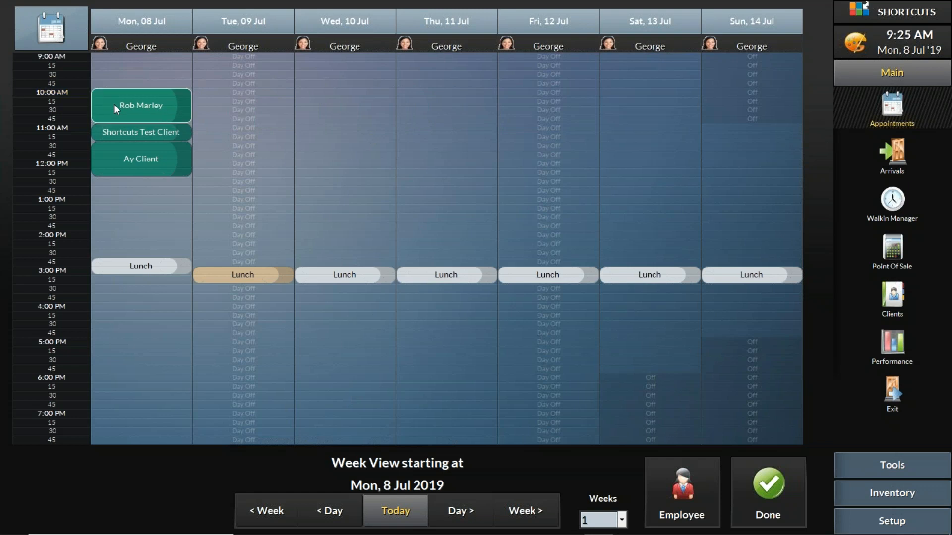
click(765, 486)
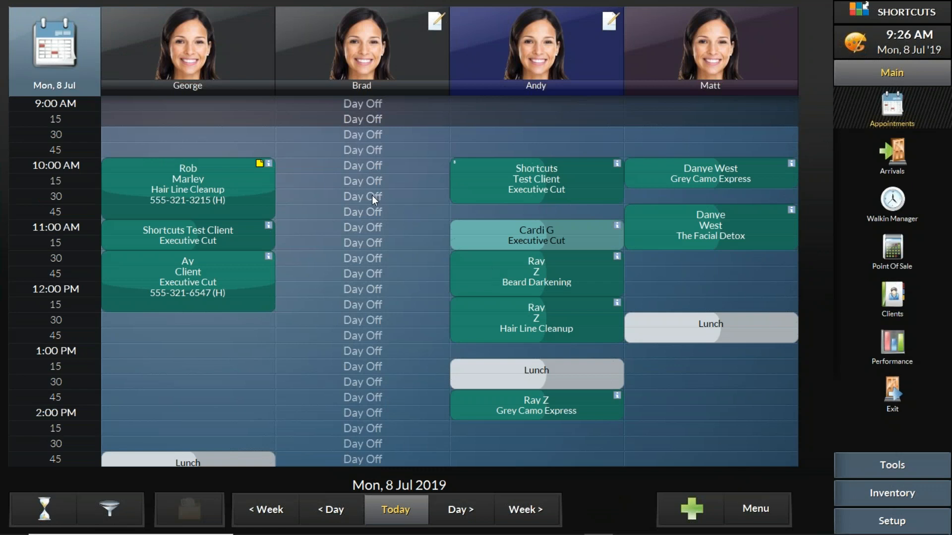
Review the test client's current and future appointments from the third employee's 10:00 AM booking.
click(562, 48)
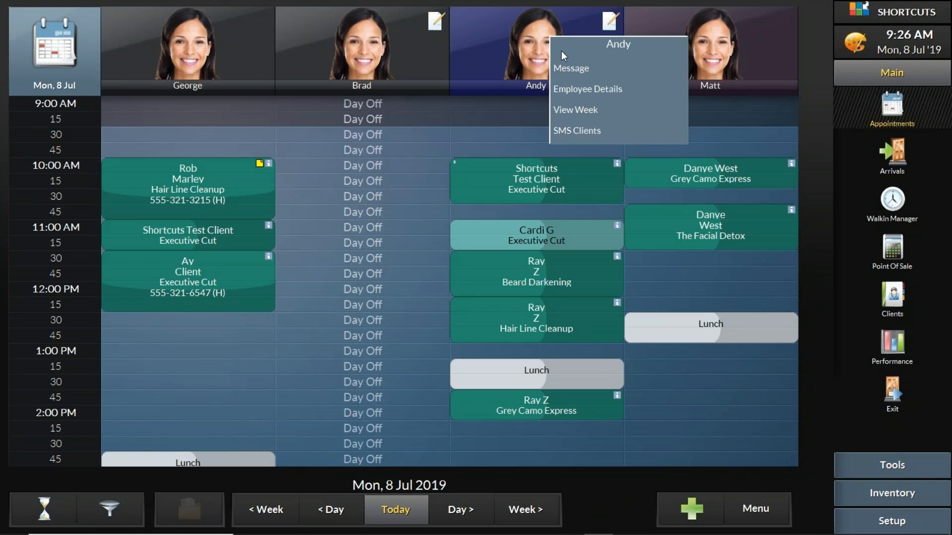
click(526, 165)
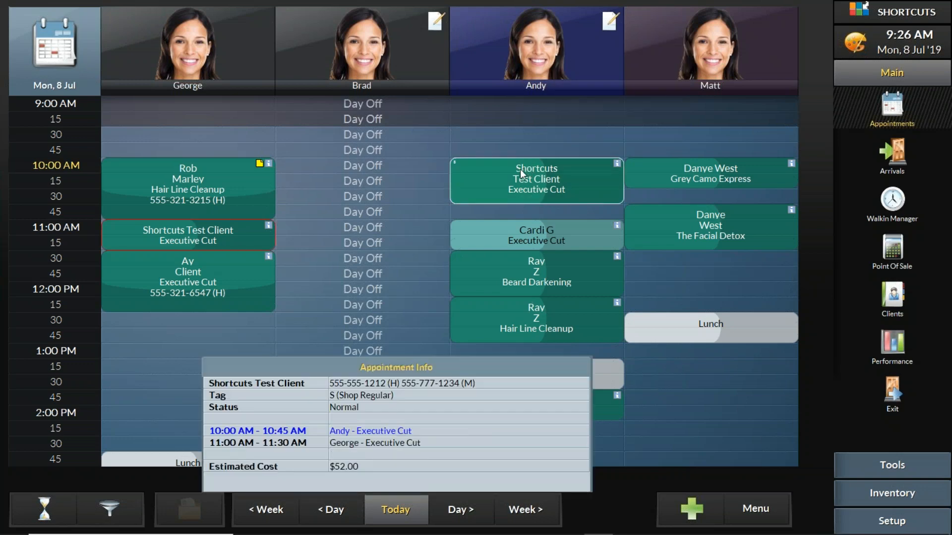
click(520, 169)
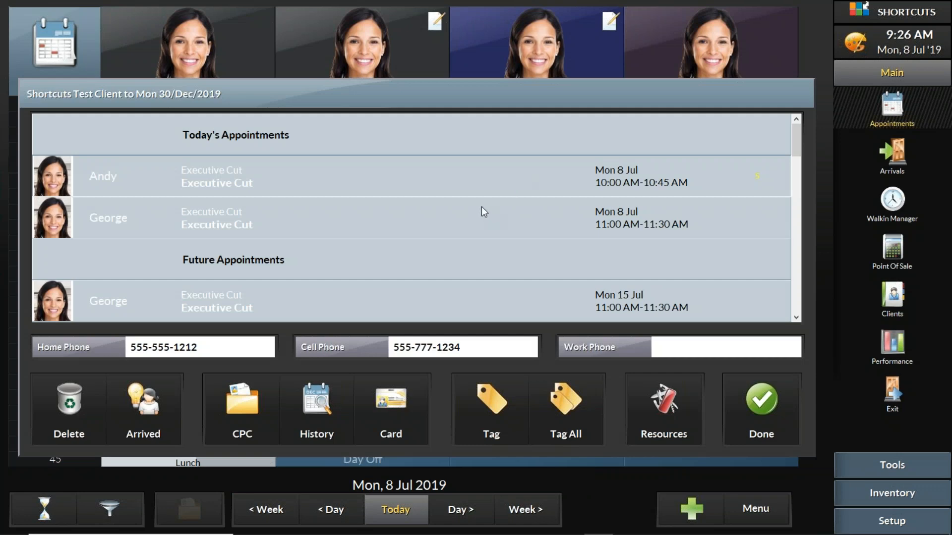
scroll(478, 204, down, 5)
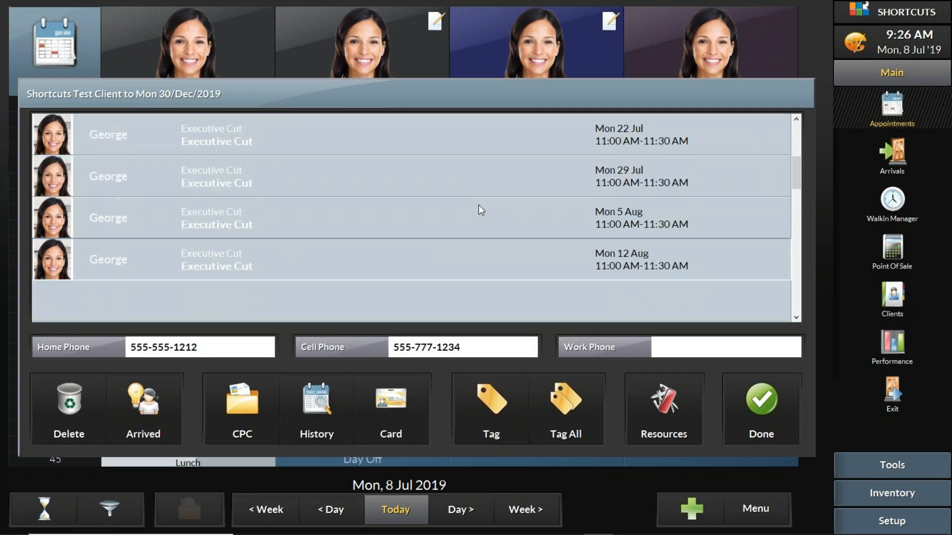
scroll(479, 205, down, 1)
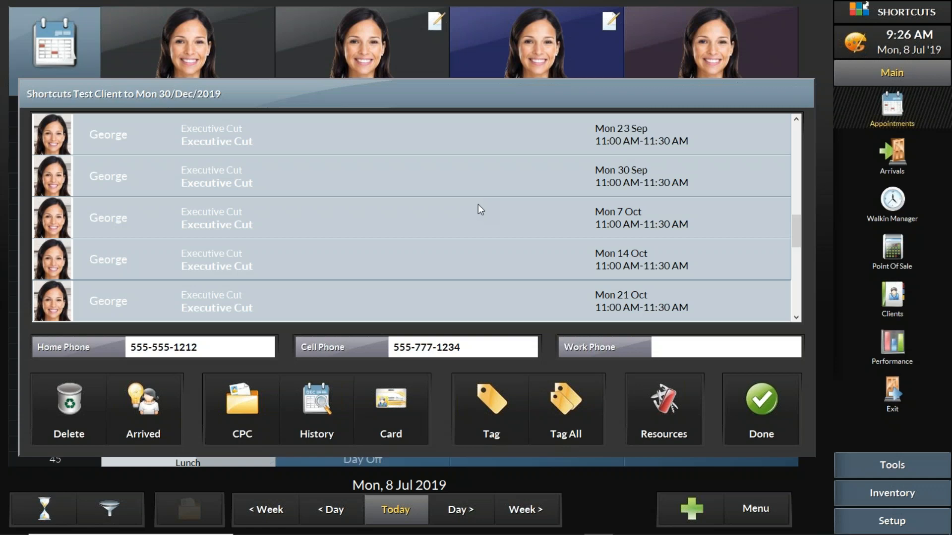
Add the visit note "2 clipper cut on the sides, sc on top" to the client's history, and return to the appointment book.
click(399, 410)
click(306, 391)
click(390, 400)
click(311, 409)
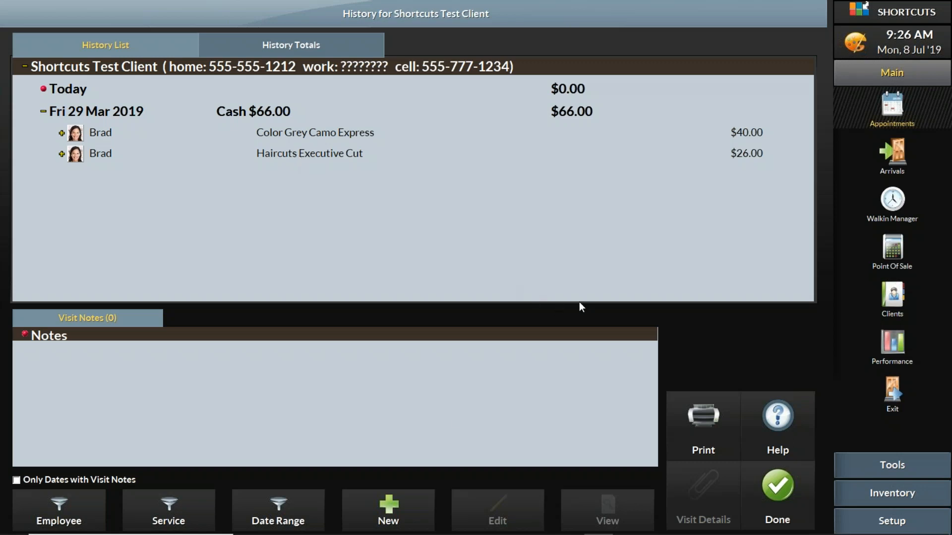
click(405, 508)
click(399, 247)
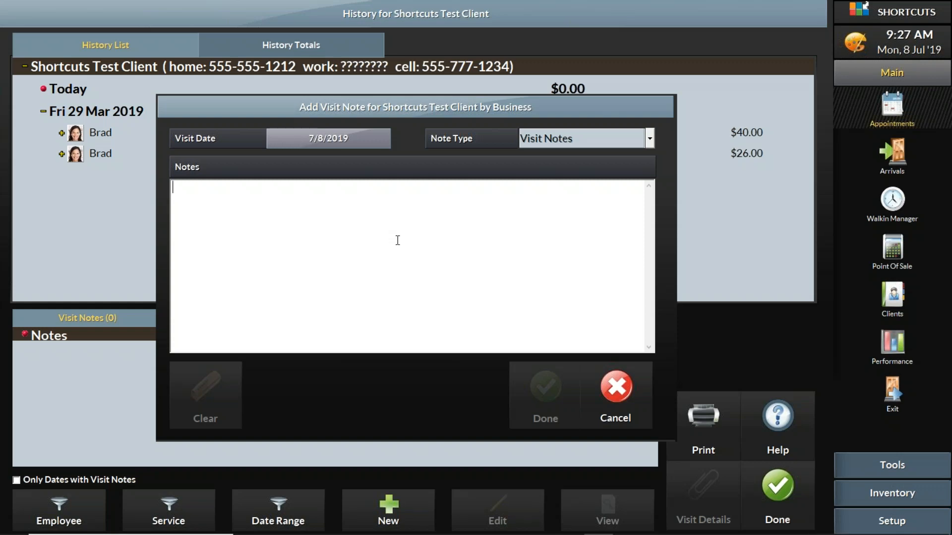
text(2)
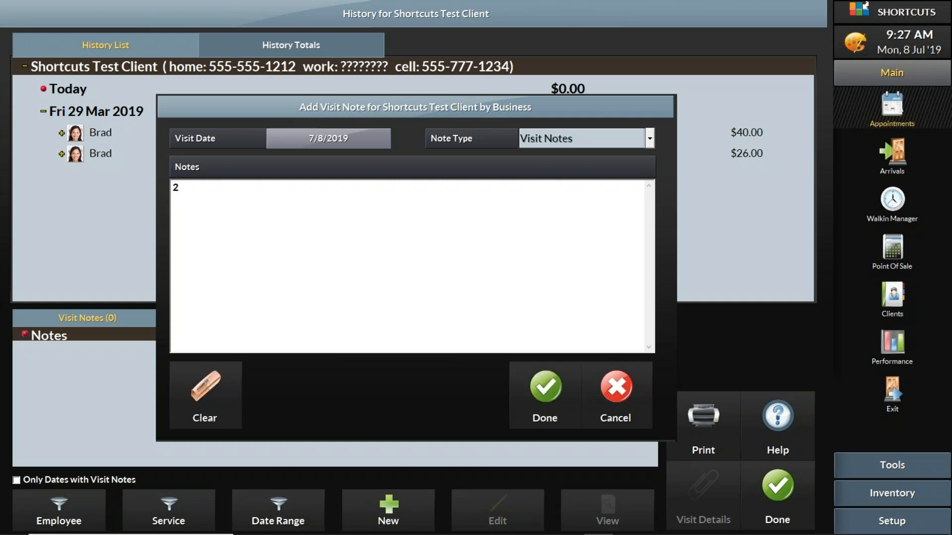
text( clipper cut on the sides)
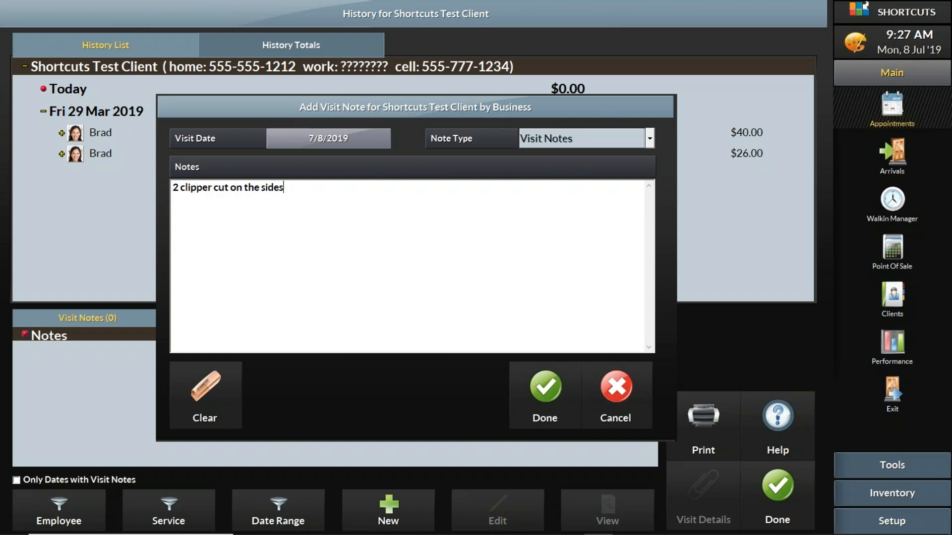
text(, sc on top)
click(549, 386)
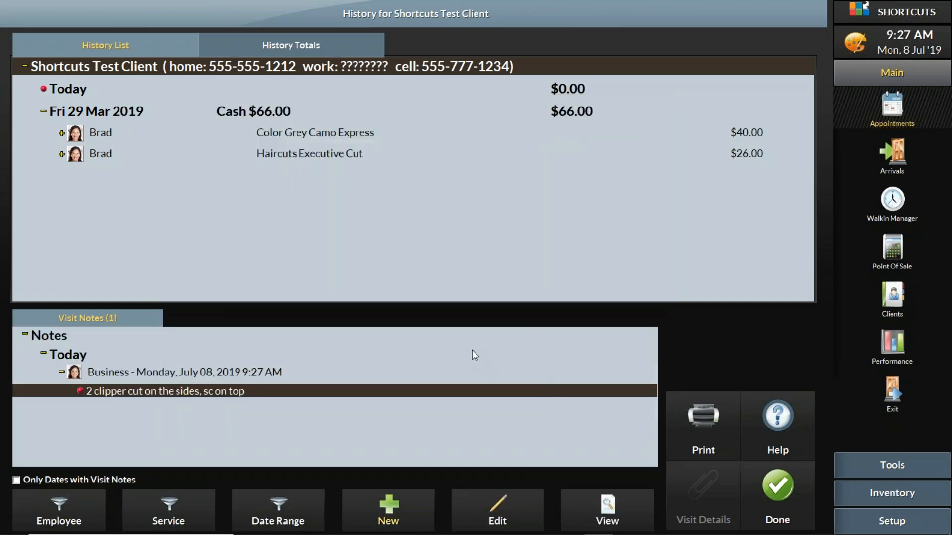
click(782, 490)
click(758, 416)
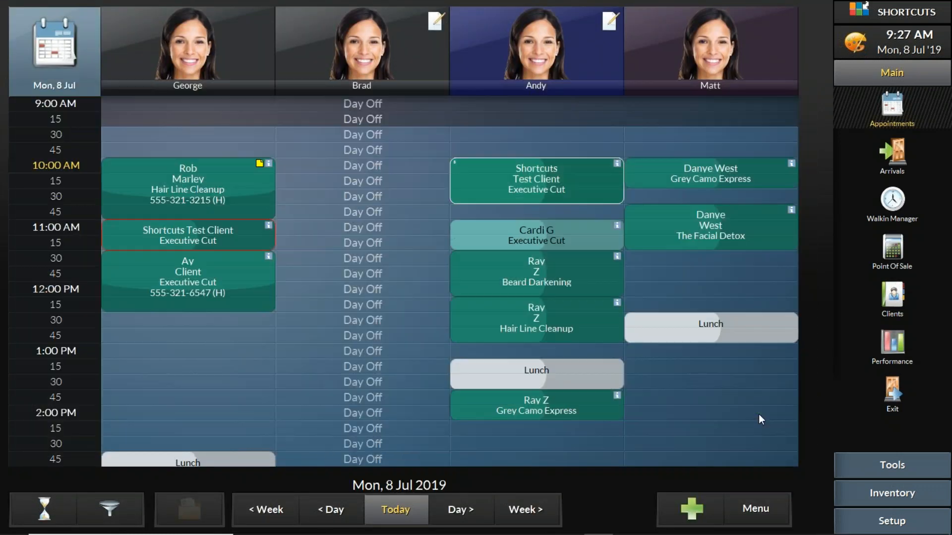
Move the test client's 10:00 AM appointment to the first employee at 9:15 AM, and check the visit notes in the client's history.
drag(505, 164, 157, 119)
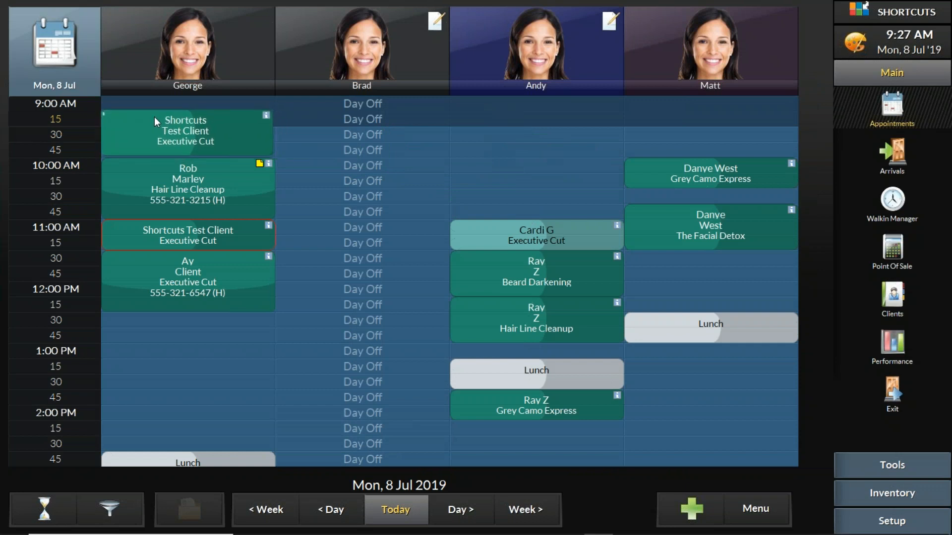
click(711, 297)
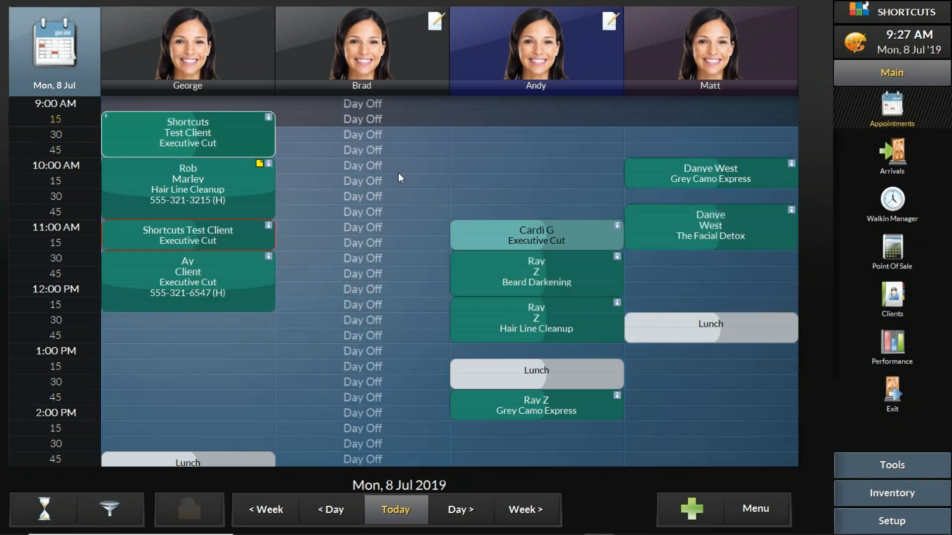
click(160, 133)
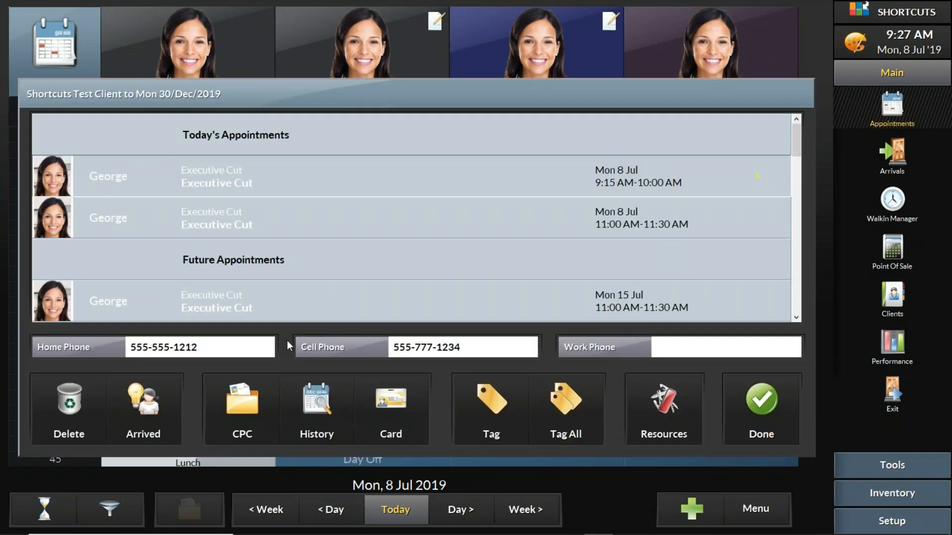
click(312, 387)
click(233, 393)
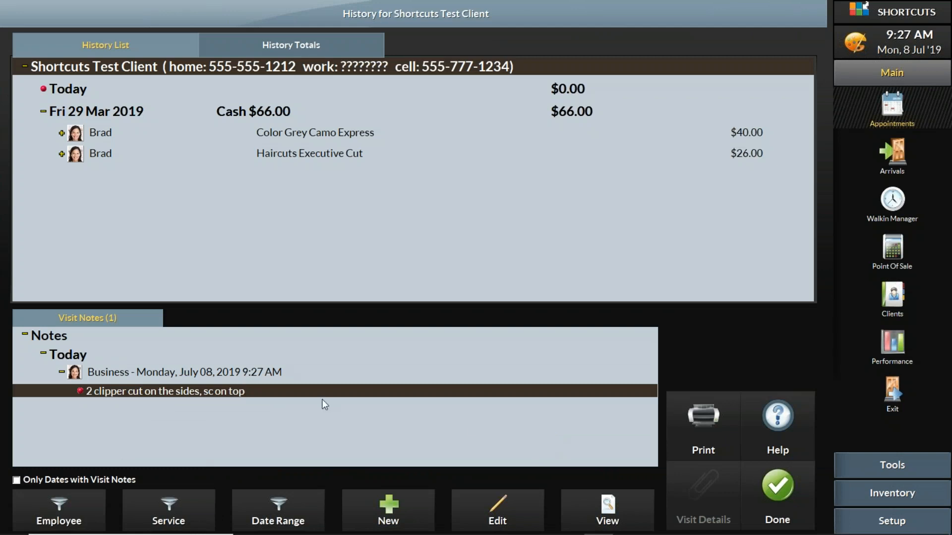
click(695, 413)
click(776, 483)
click(759, 423)
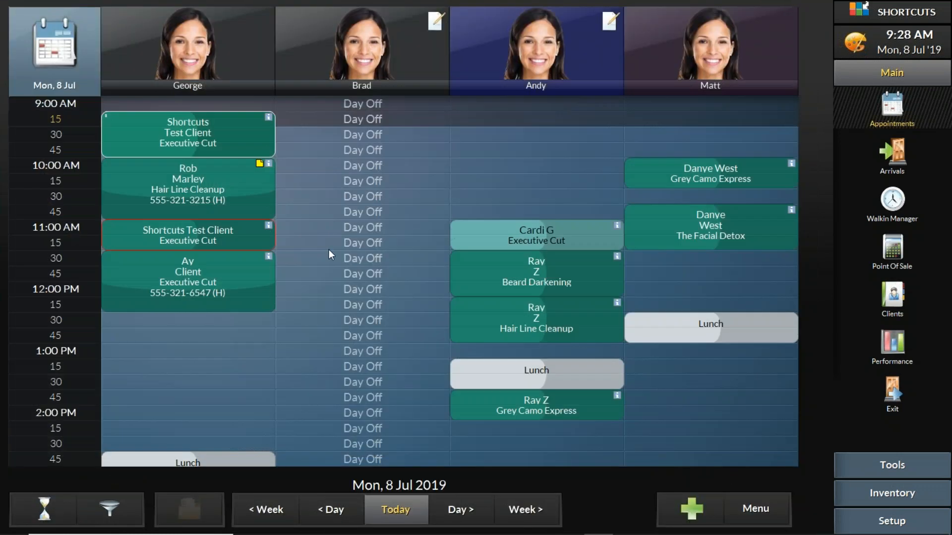
Move the appointment to the third employee at 9:30 AM, keeping the 45-minute duration, and open the client's card.
drag(211, 161, 497, 153)
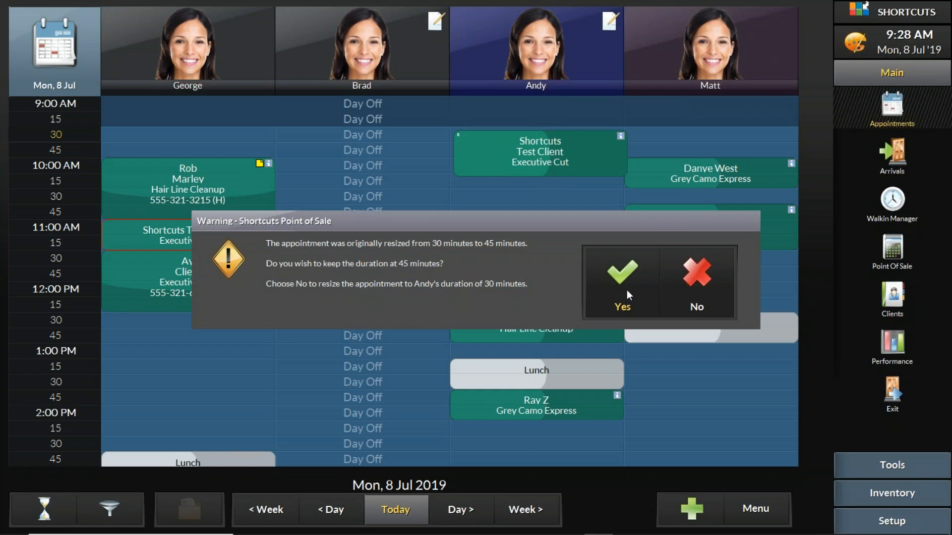
click(628, 290)
click(512, 156)
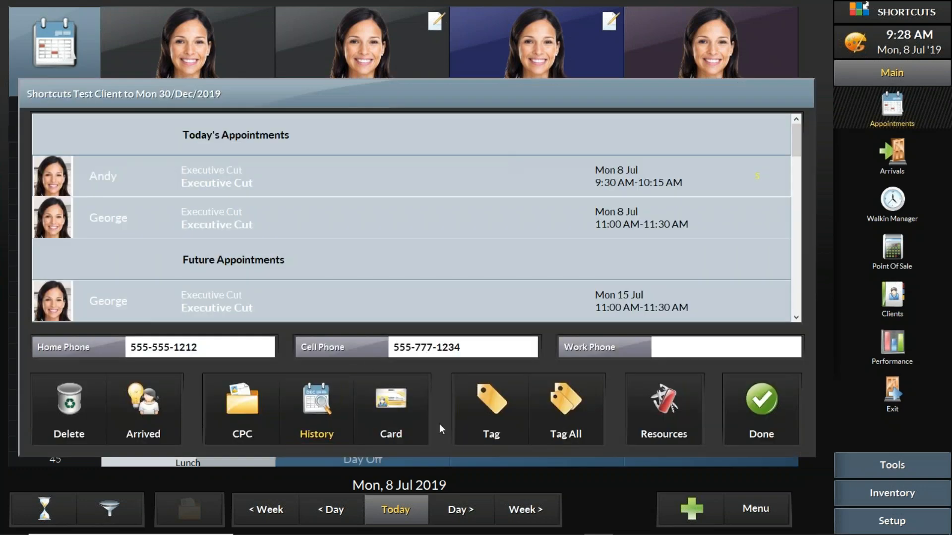
click(417, 414)
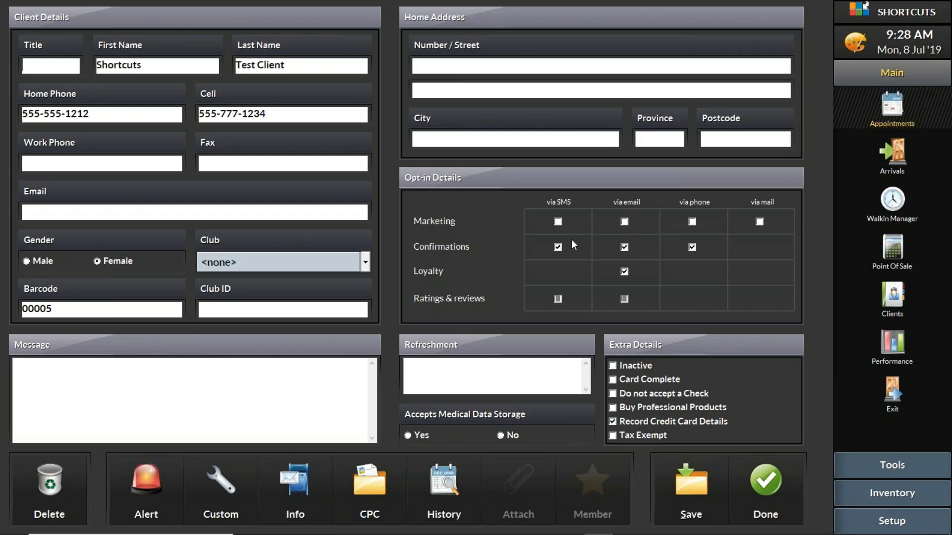
Enter the client message "is new in town, has two kids that get their hair cut here." followed by the children's first names.
click(557, 248)
click(269, 381)
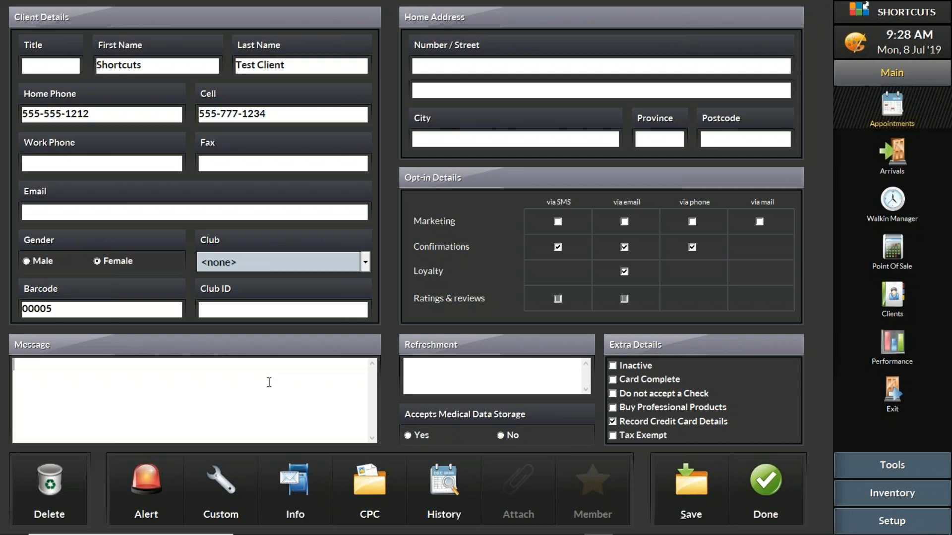
text(is new in tow)
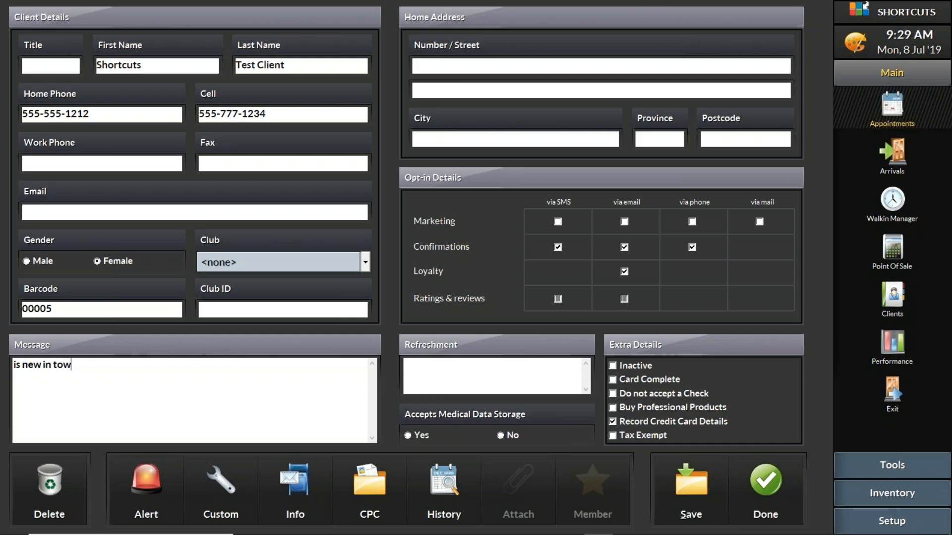
text(n, has two kids that get their )
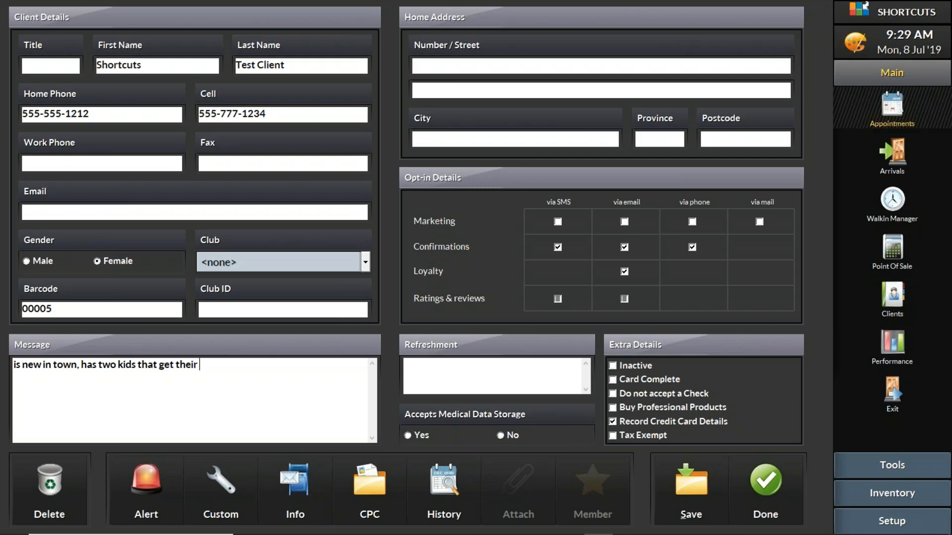
text(hair cut here. Brandon )
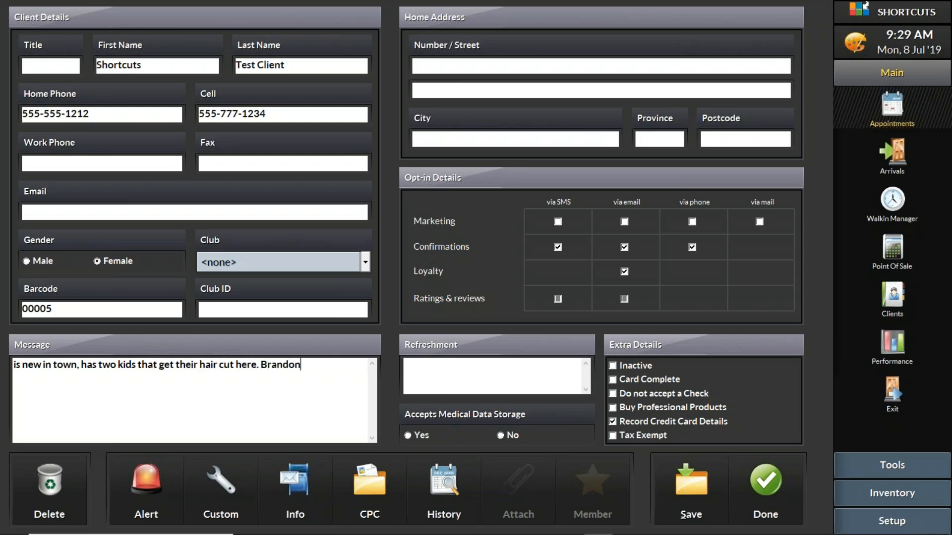
text(and Ja)
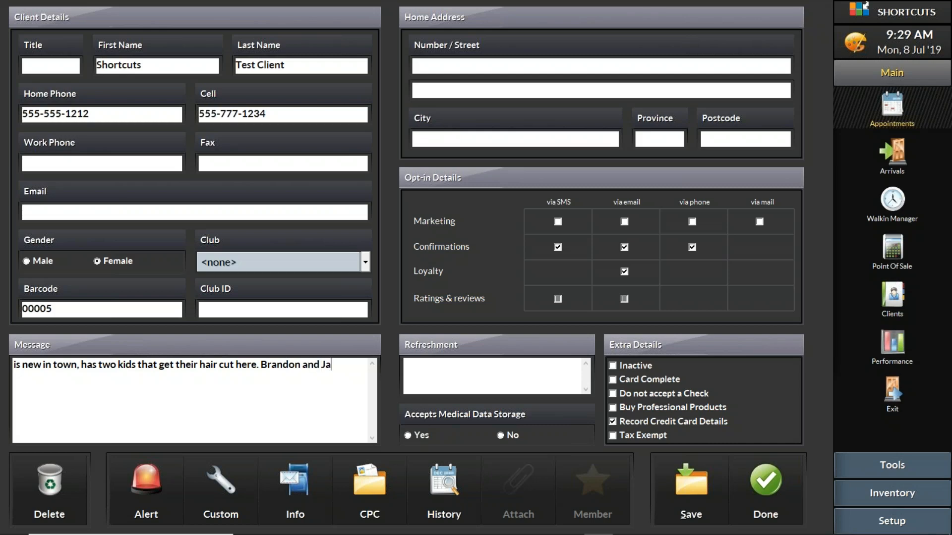
text(den.)
Check the visit notes in the client's history from the card, and return to the client details.
click(450, 480)
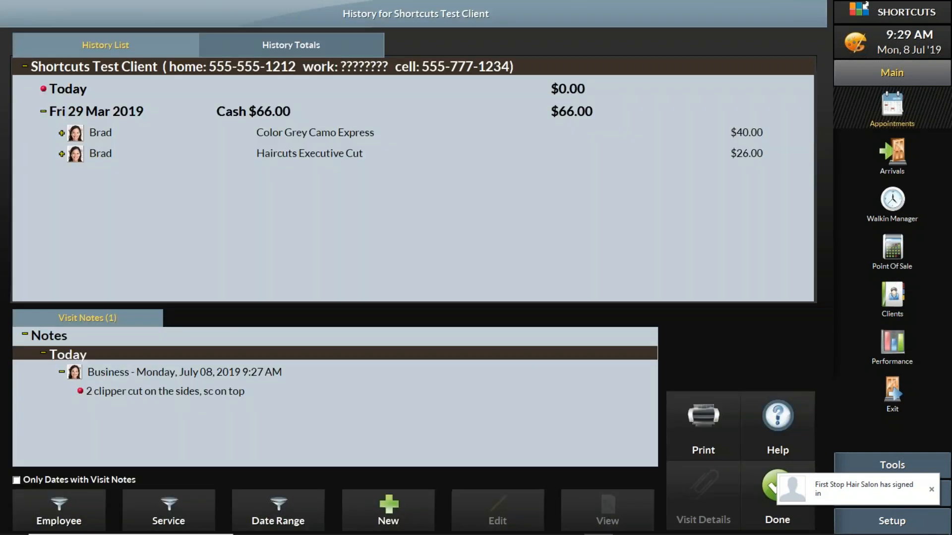
click(342, 375)
click(355, 396)
click(756, 479)
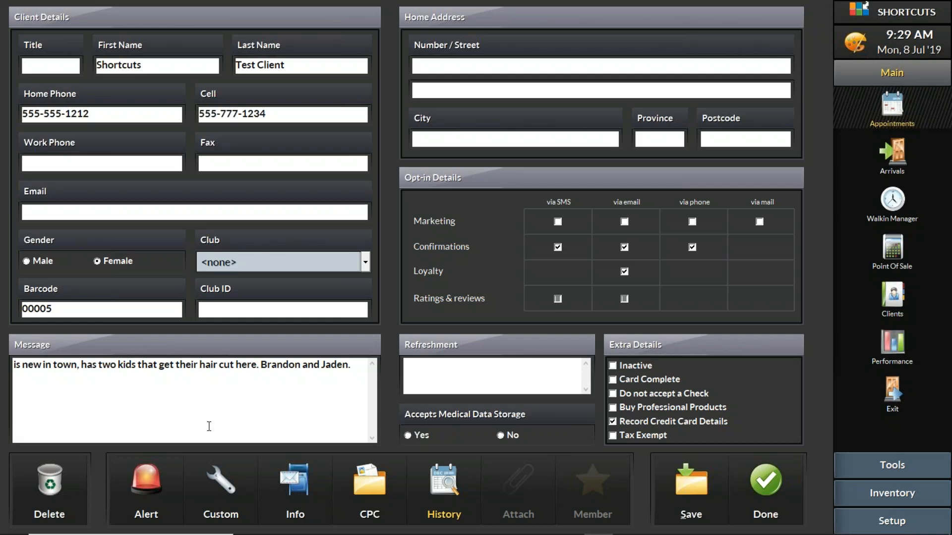
Replace the default alert text with "allergic to tea tree oil" and "allergic to latex" on separate lines.
click(155, 481)
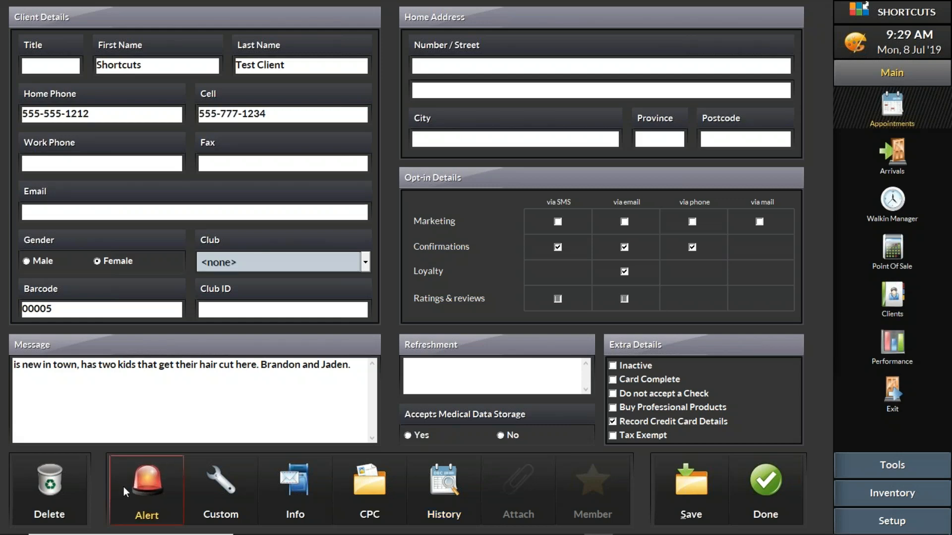
click(123, 487)
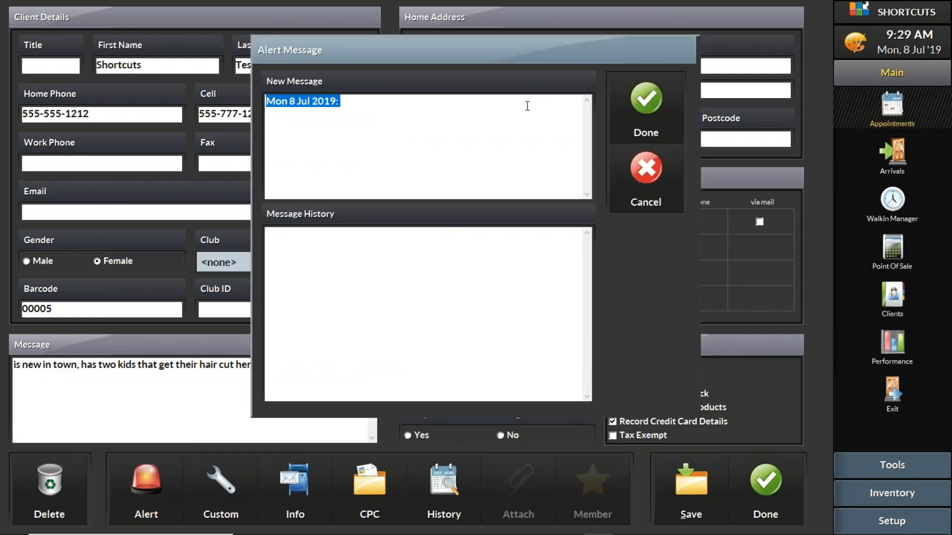
key(BackSpace)
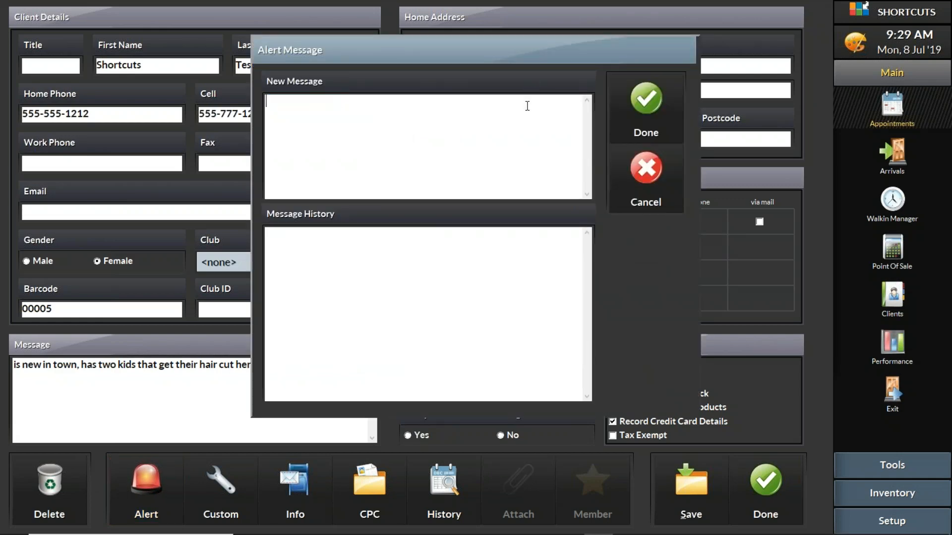
text(allergi)
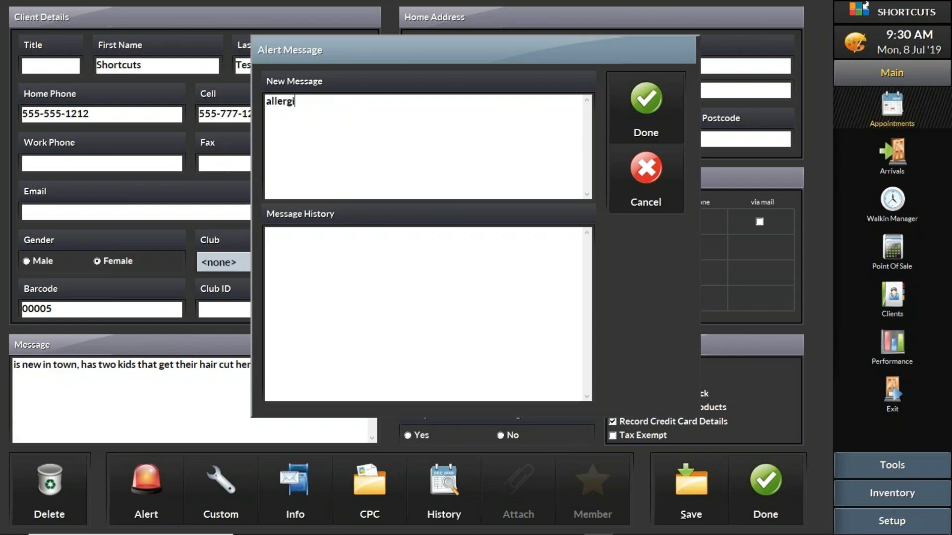
text(c to tea tree oil)
key(Return)
text(aller)
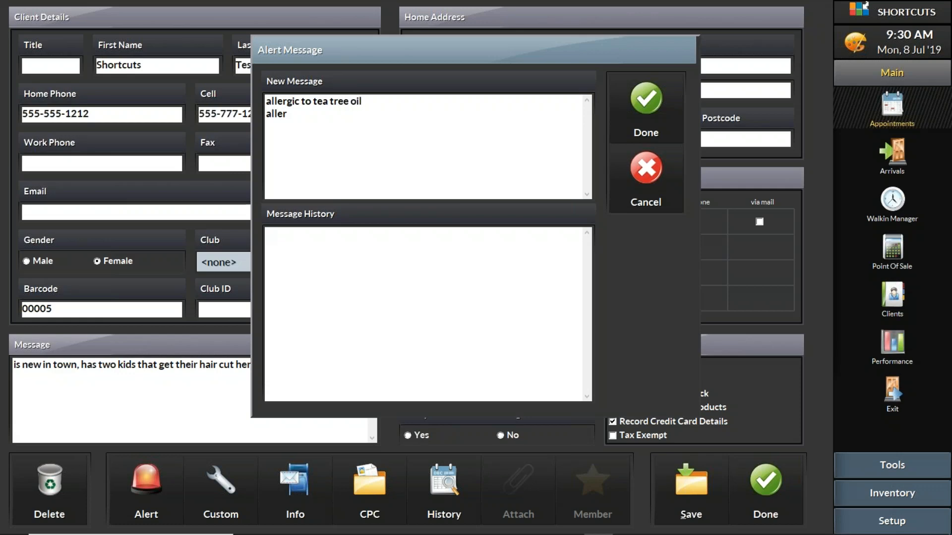
text(gic to latex)
click(647, 110)
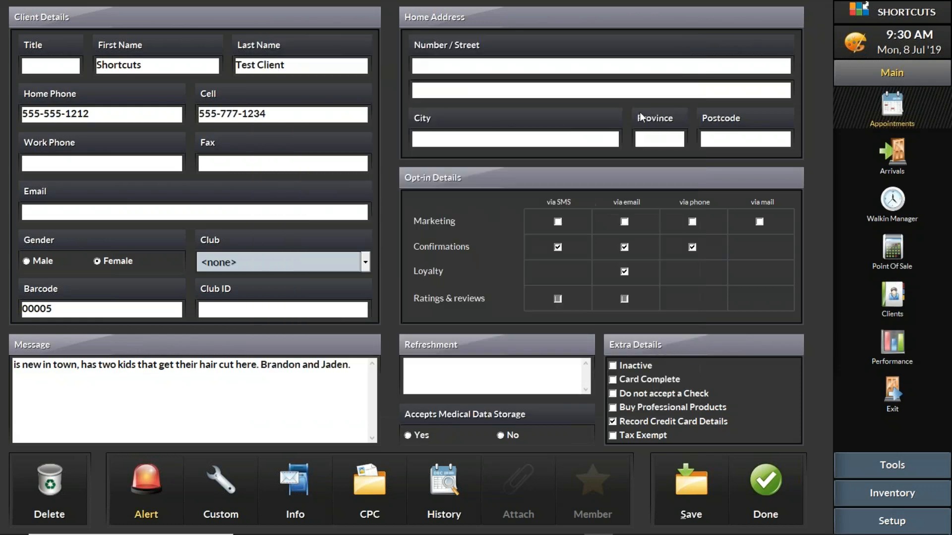
Save the client card, return to the appointment book, and view the 9:30 AM appointment's alert information.
click(691, 488)
click(760, 482)
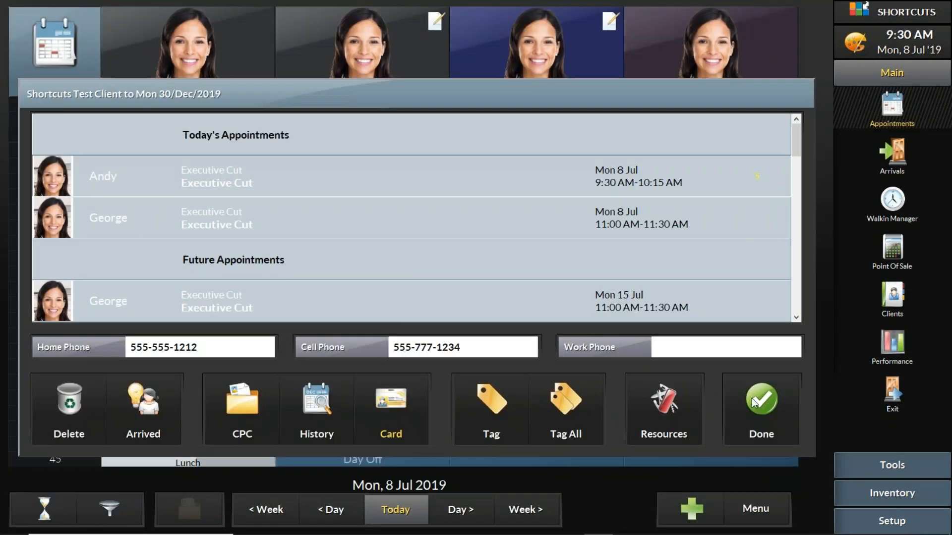
click(751, 398)
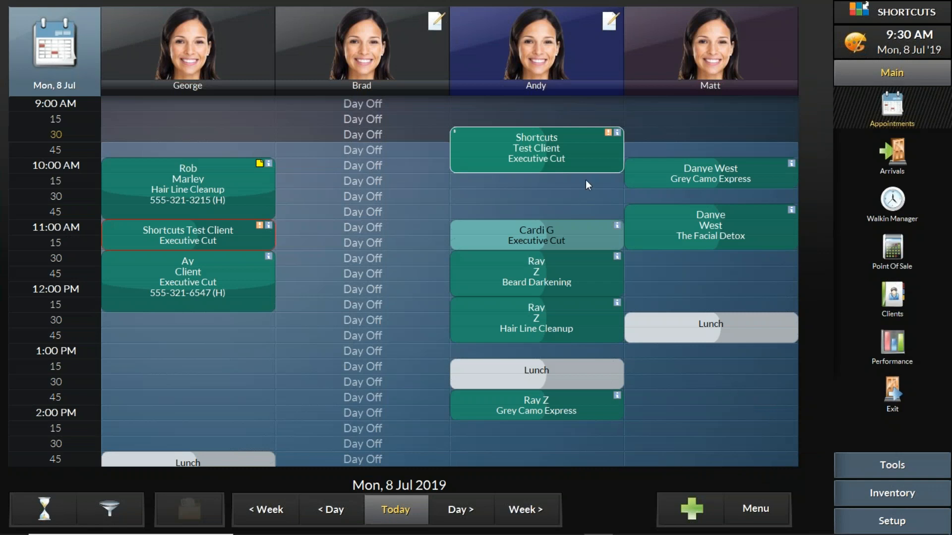
mouse_move(605, 138)
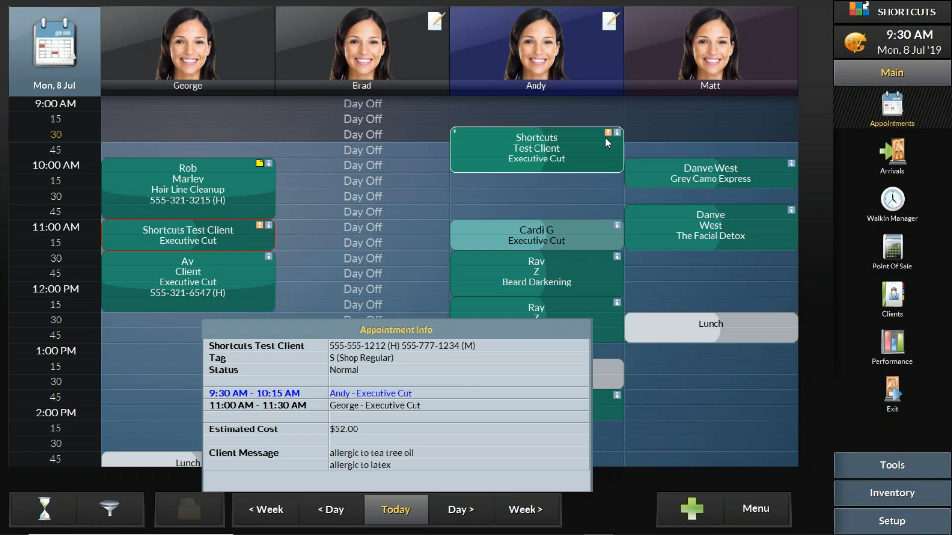
Move the test client's 11:00 AM appointment to 10:15 AM, right after their 9:30 AM one, and view the booked appointments' info.
drag(214, 231, 493, 181)
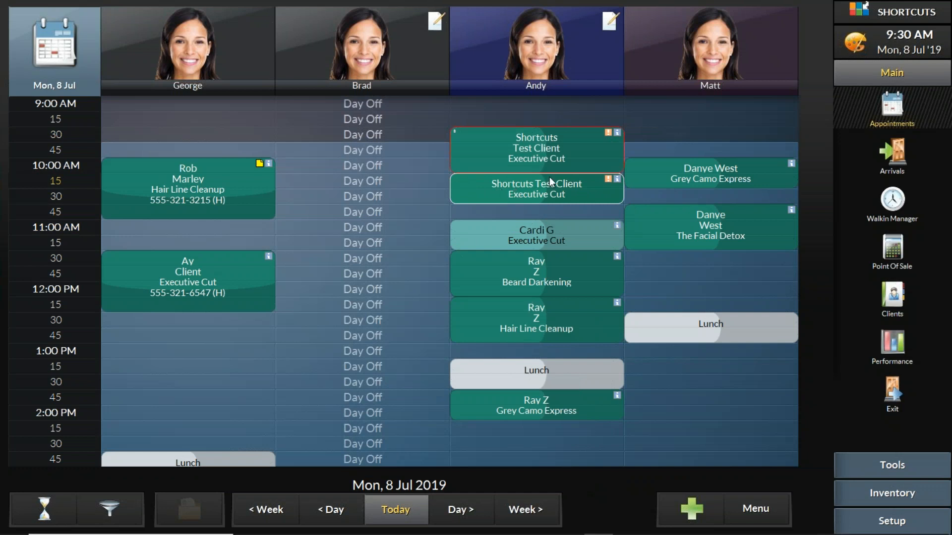
click(541, 155)
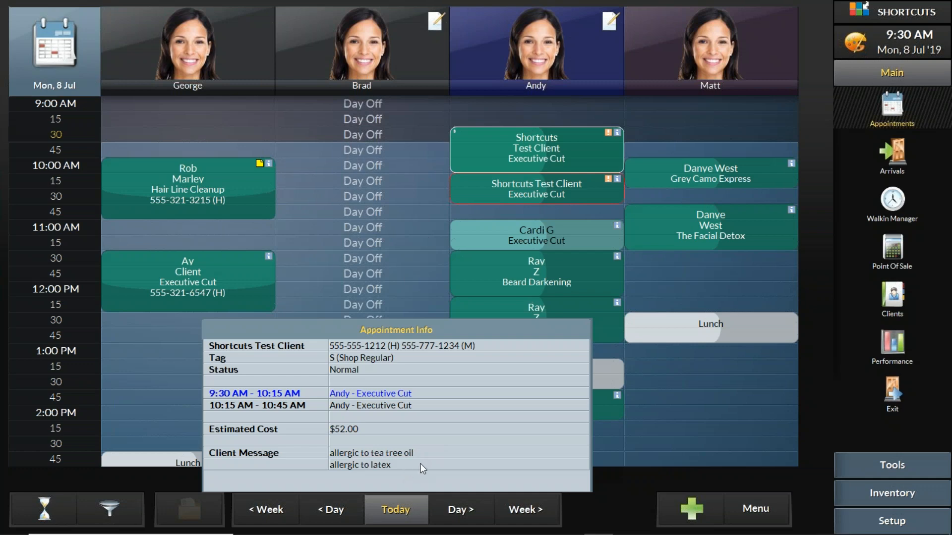
click(549, 184)
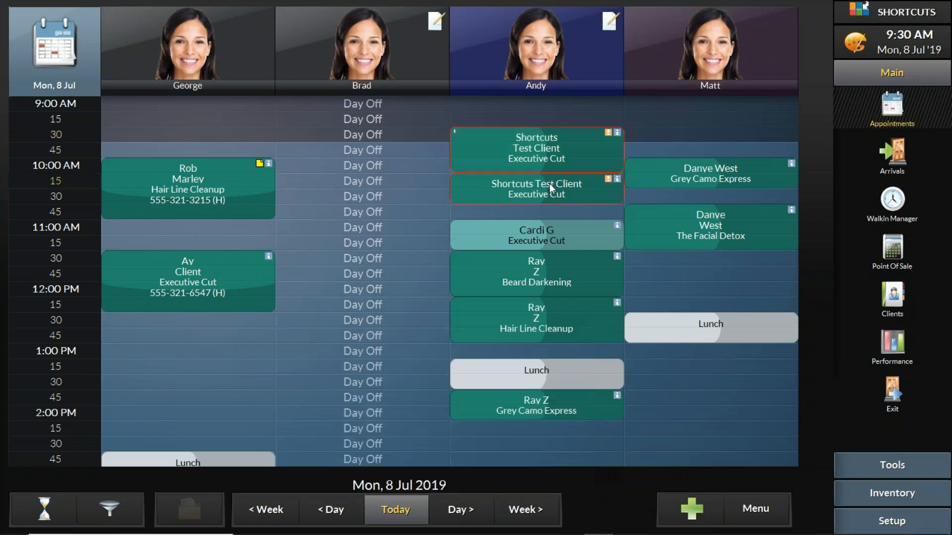
click(201, 172)
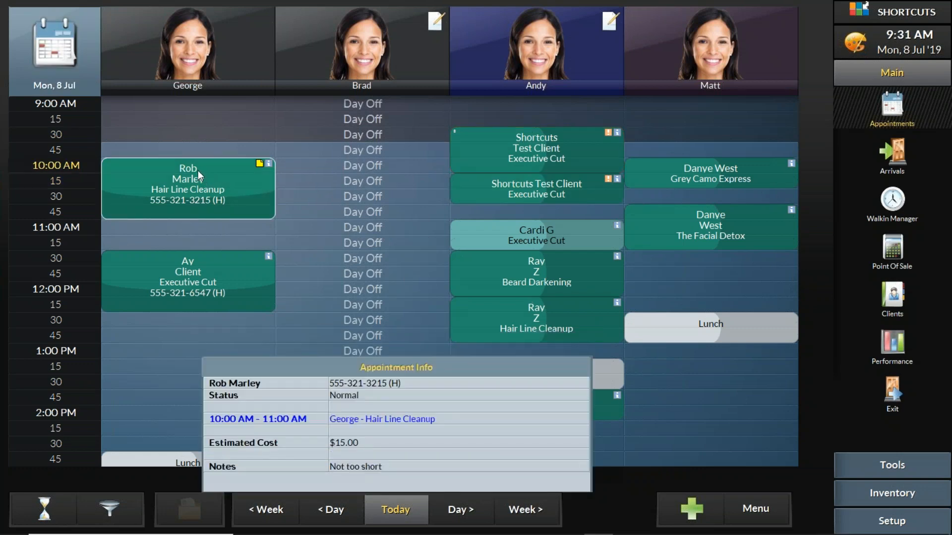
mouse_move(210, 172)
mouse_down()
mouse_move(206, 200)
mouse_move(206, 173)
mouse_up()
click(512, 185)
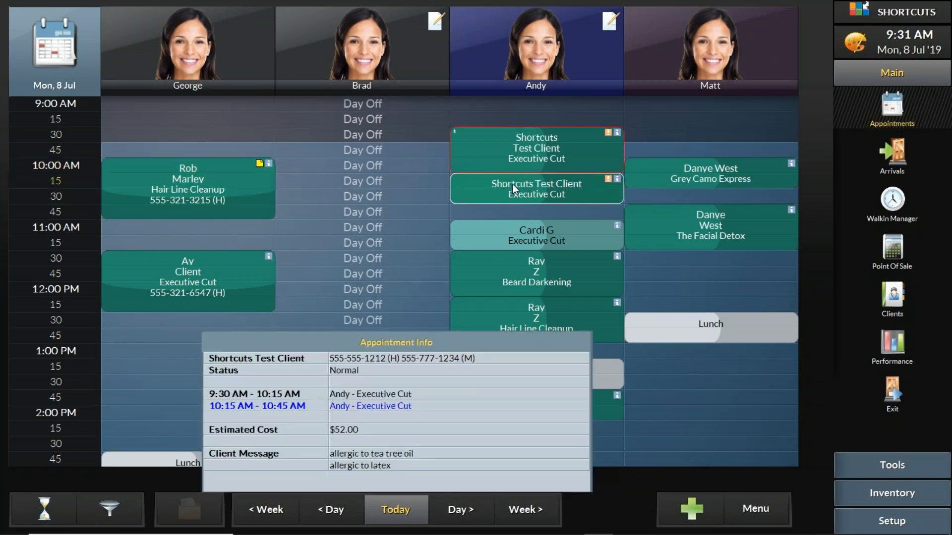
Move the test client's 10:15 AM appointment to 10:30 AM, check the linked 9:30 AM booking, and return it to 10:15 AM.
drag(511, 184, 508, 199)
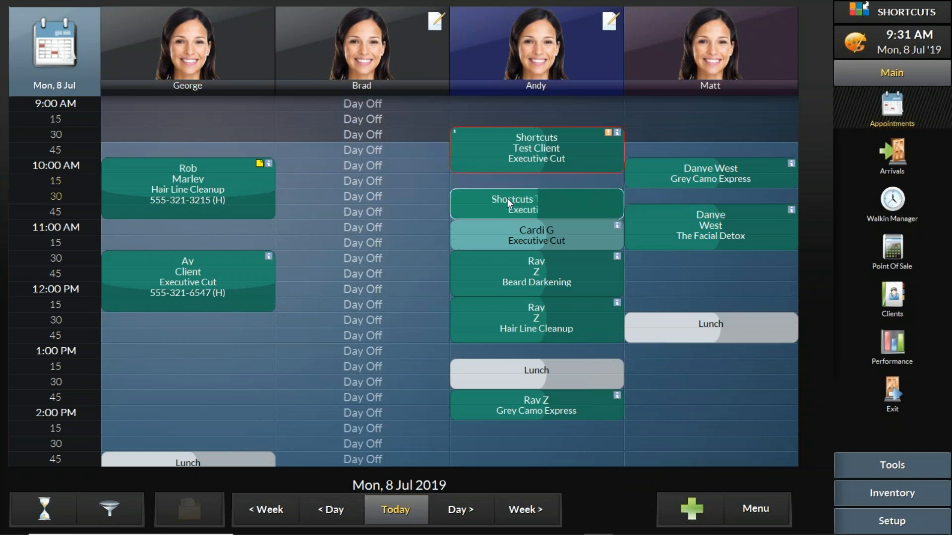
click(503, 158)
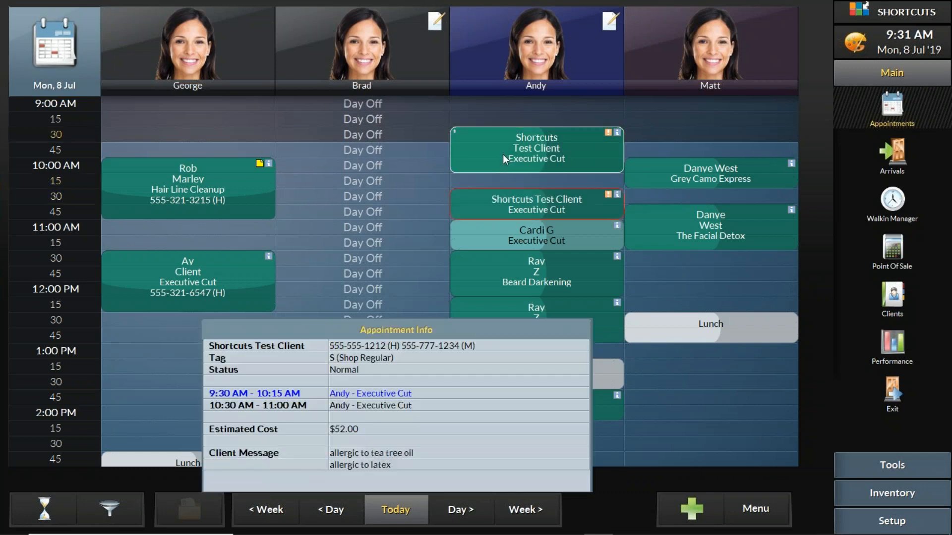
drag(514, 198, 514, 184)
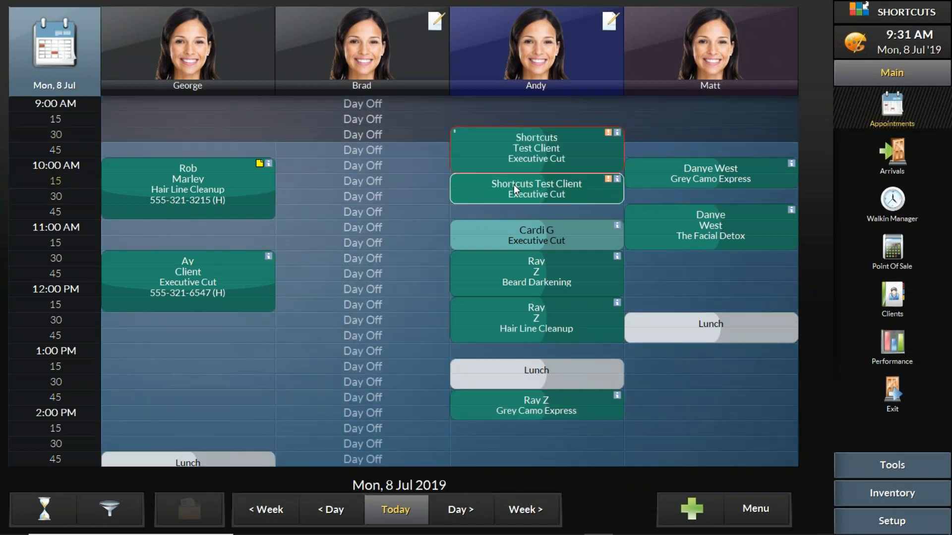
Delete the test client's 10:15 AM appointment with No Reason as the deletion reason.
right_click(514, 185)
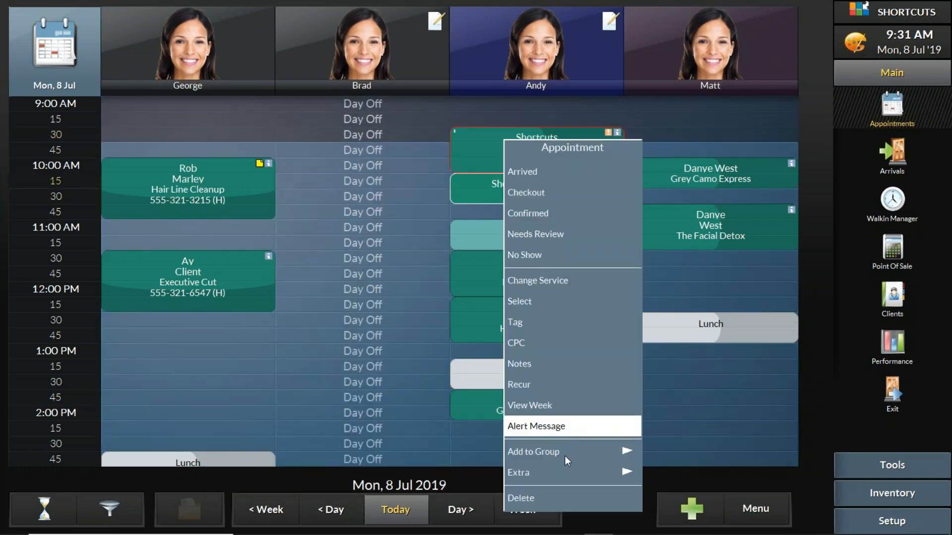
click(580, 498)
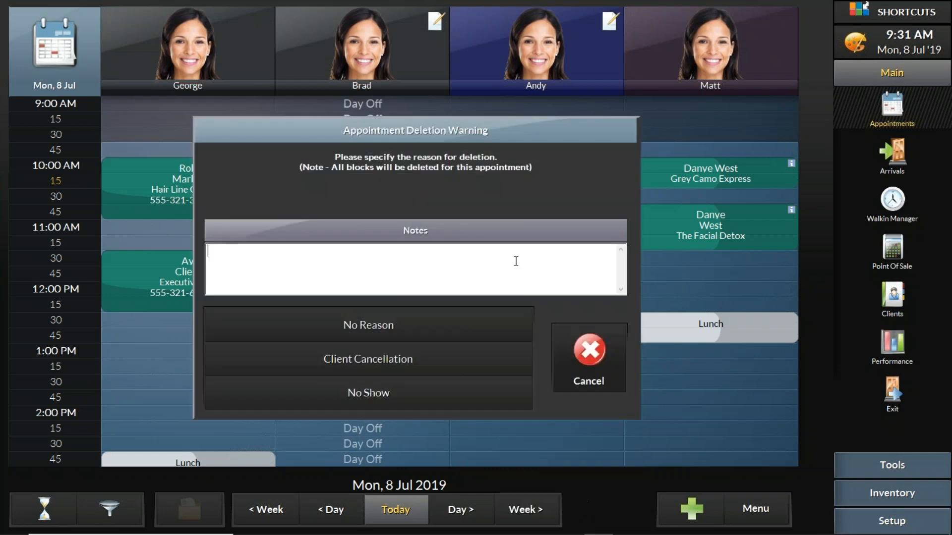
click(432, 312)
Open the client card from the 9:30 AM appointment and bring up its extra client information.
double_click(514, 160)
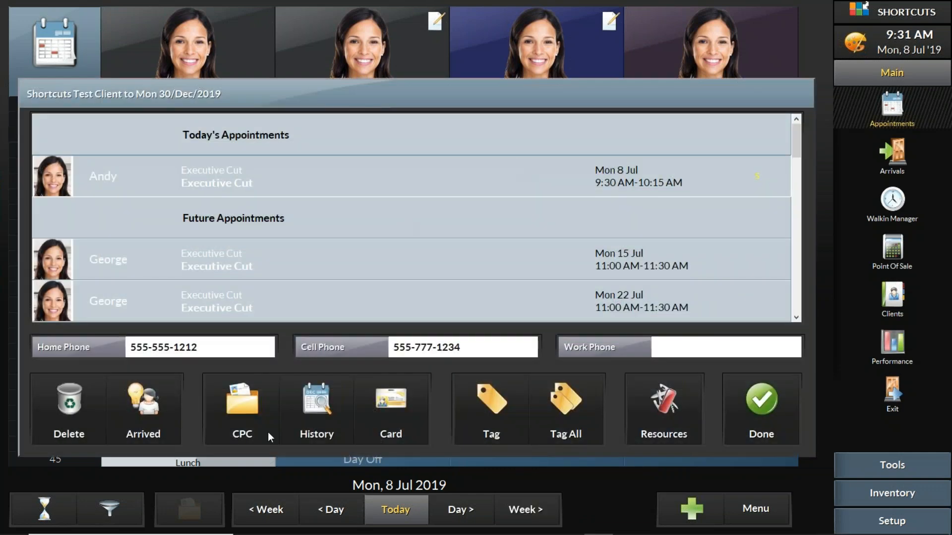
click(389, 402)
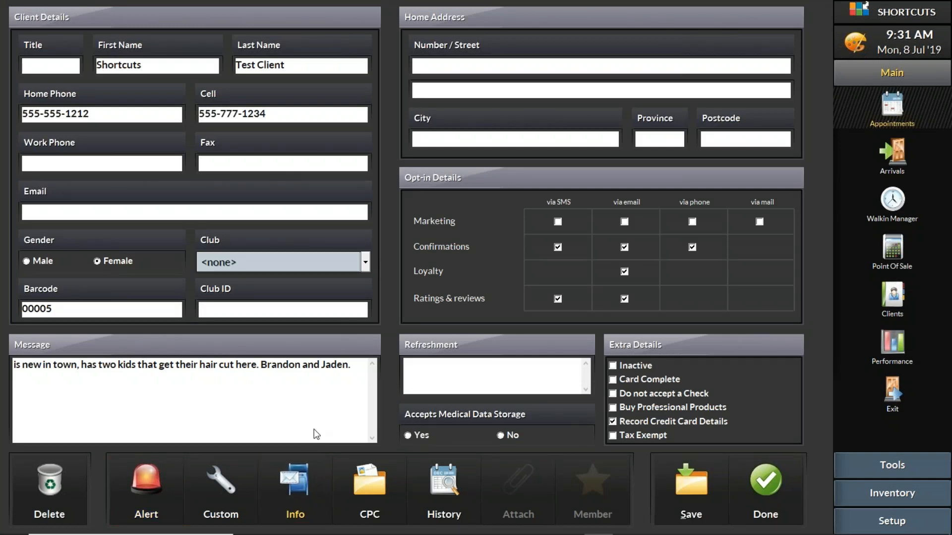
click(311, 473)
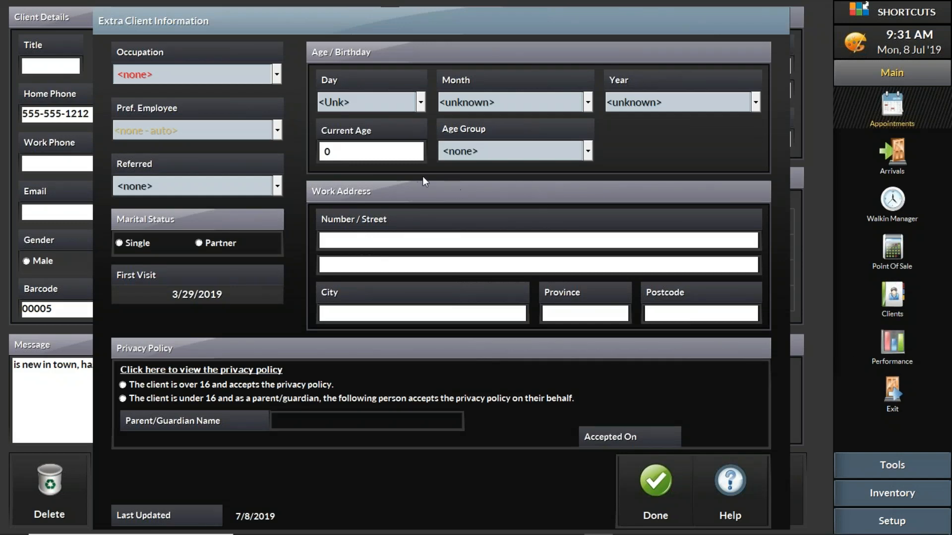
Fill in the day and month of the client's birthday, leaving the year unknown.
click(394, 106)
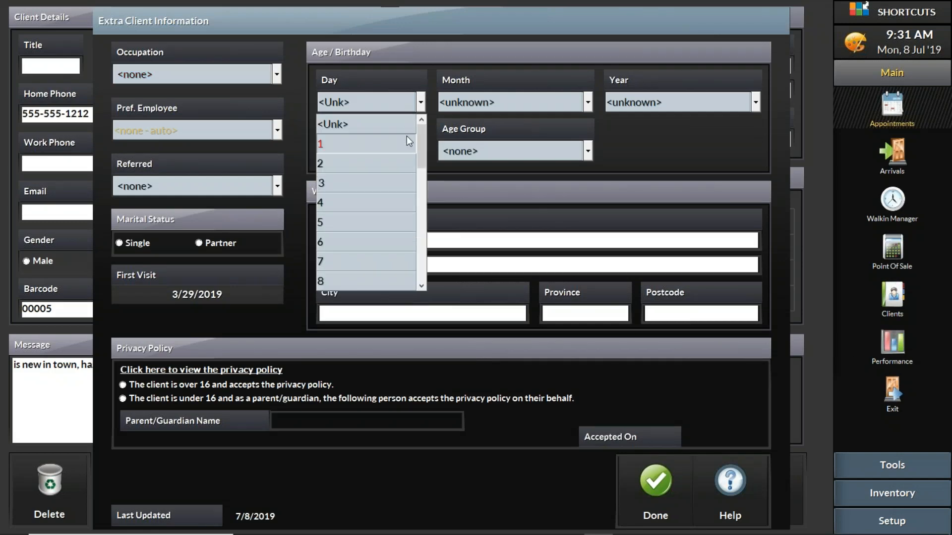
drag(420, 138, 416, 189)
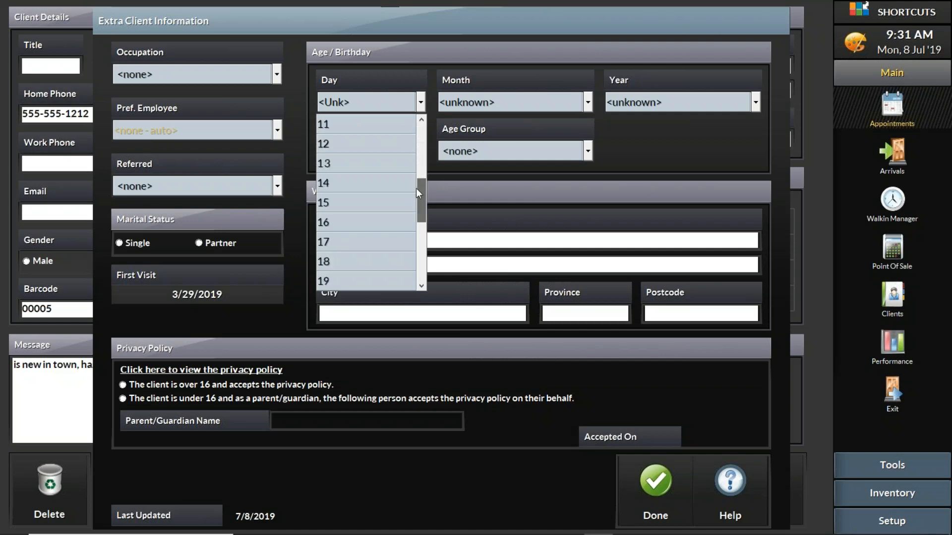
click(353, 204)
click(529, 108)
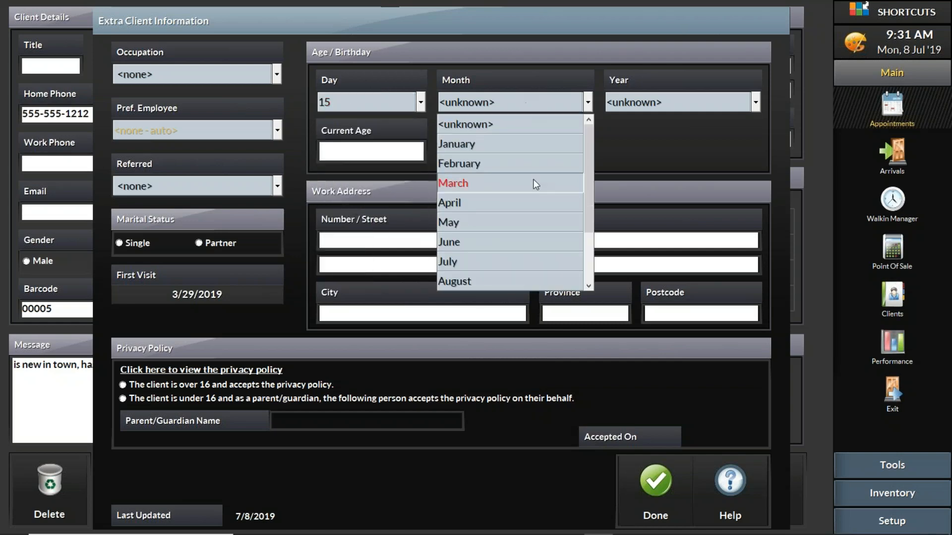
click(501, 262)
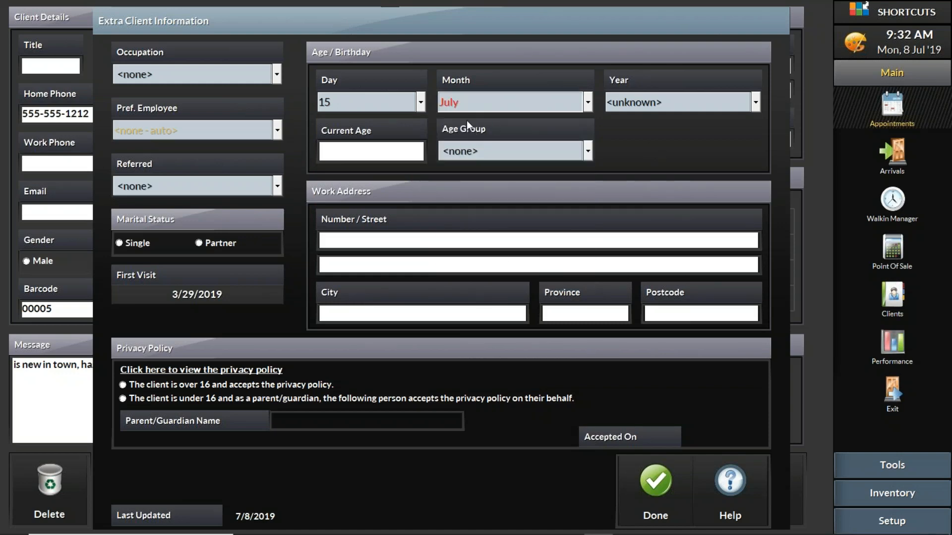
click(390, 103)
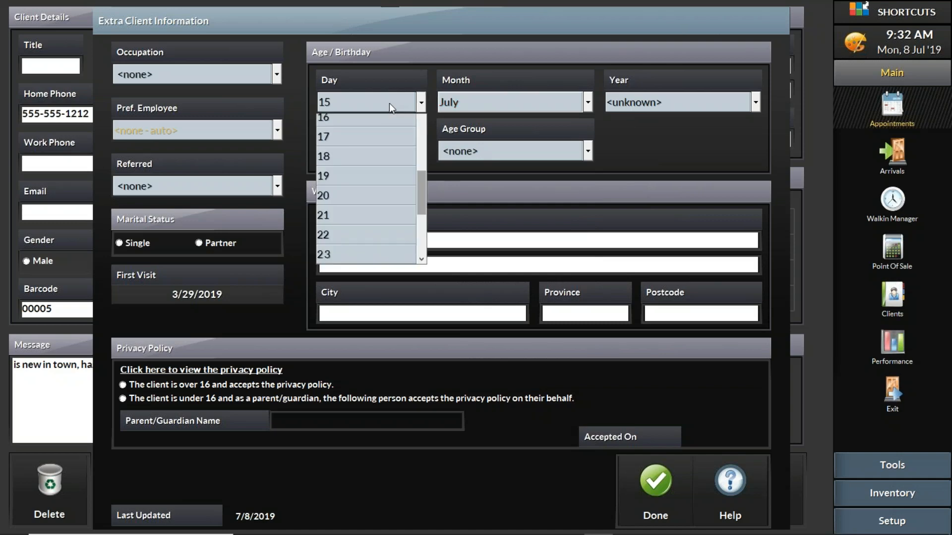
click(438, 105)
click(450, 105)
click(480, 202)
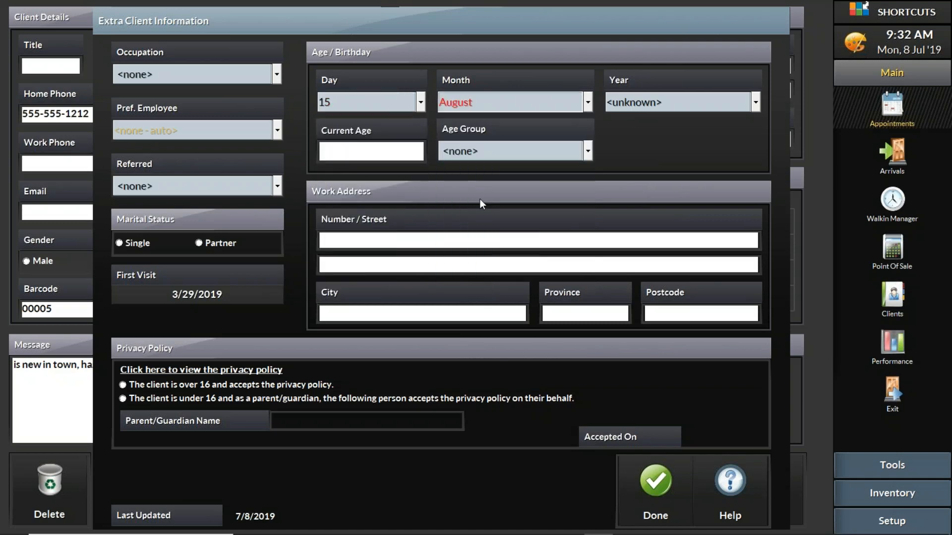
Set the client's occupation to Schools/Education and the referral source to Facebook.
click(230, 79)
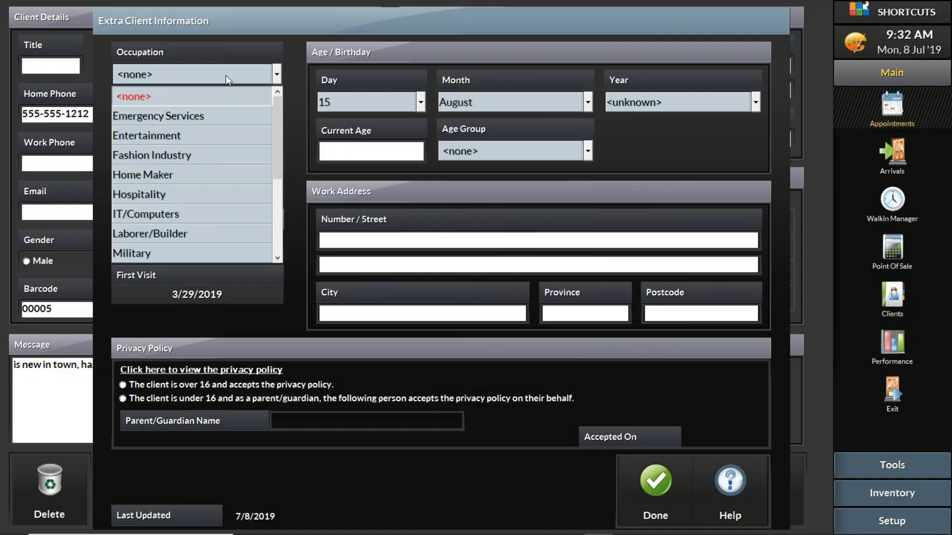
drag(276, 147, 278, 210)
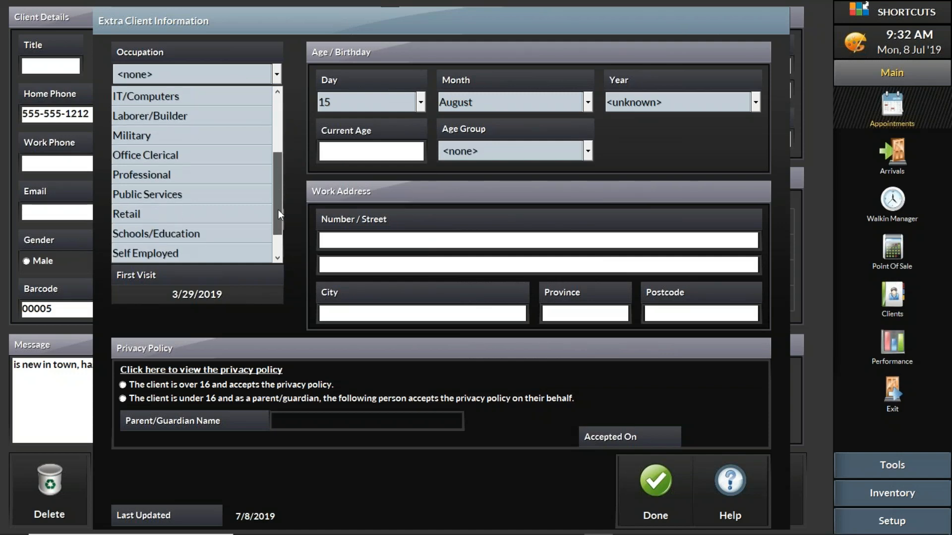
click(181, 234)
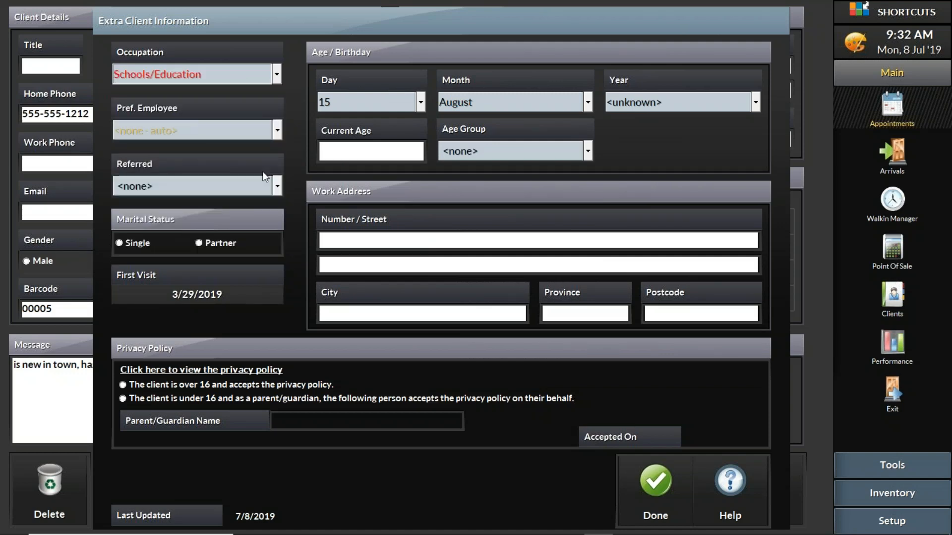
click(269, 193)
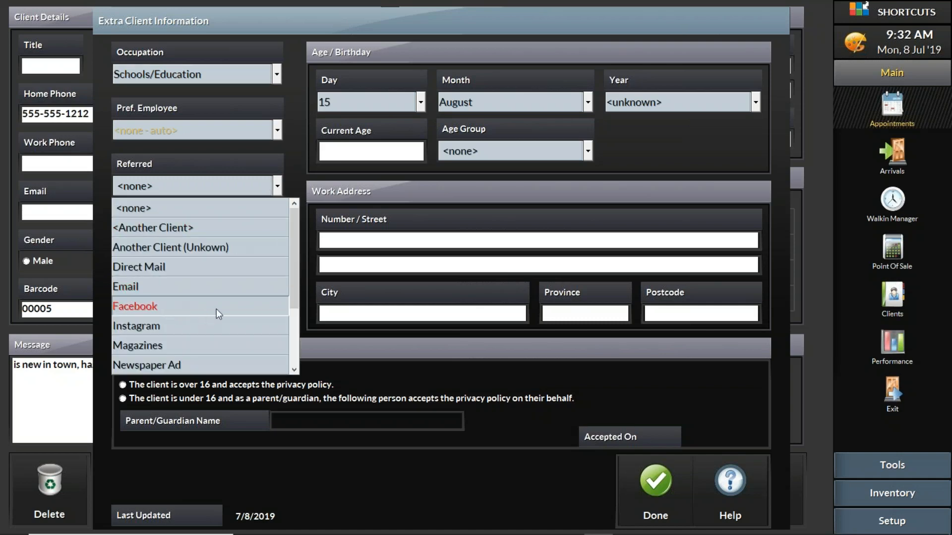
click(164, 305)
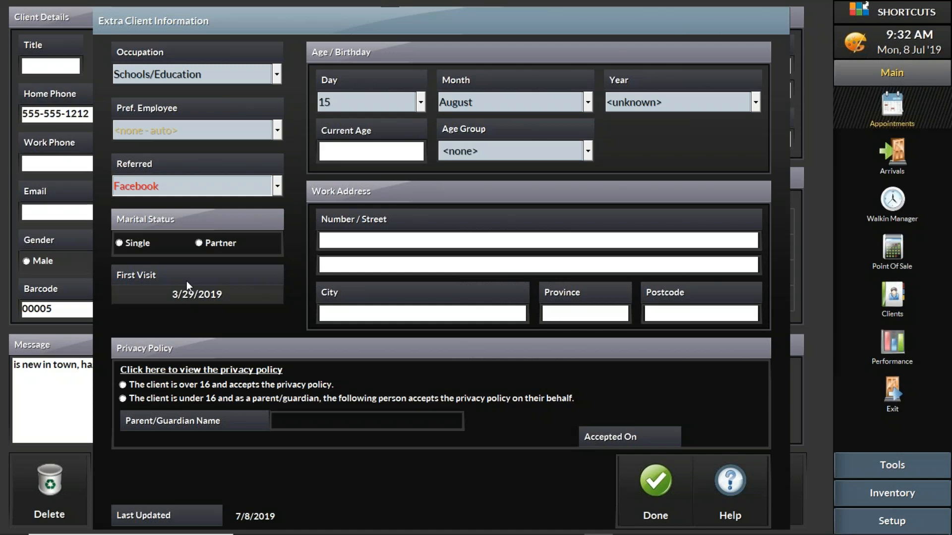
Review the referral and occupation choices, keep Facebook and Schools/Education, and accept the extra client information.
click(274, 187)
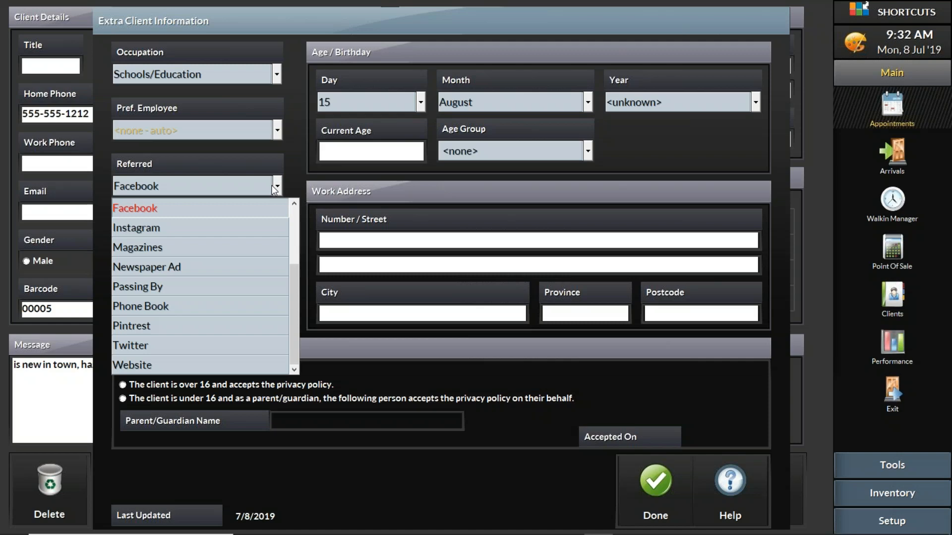
click(302, 187)
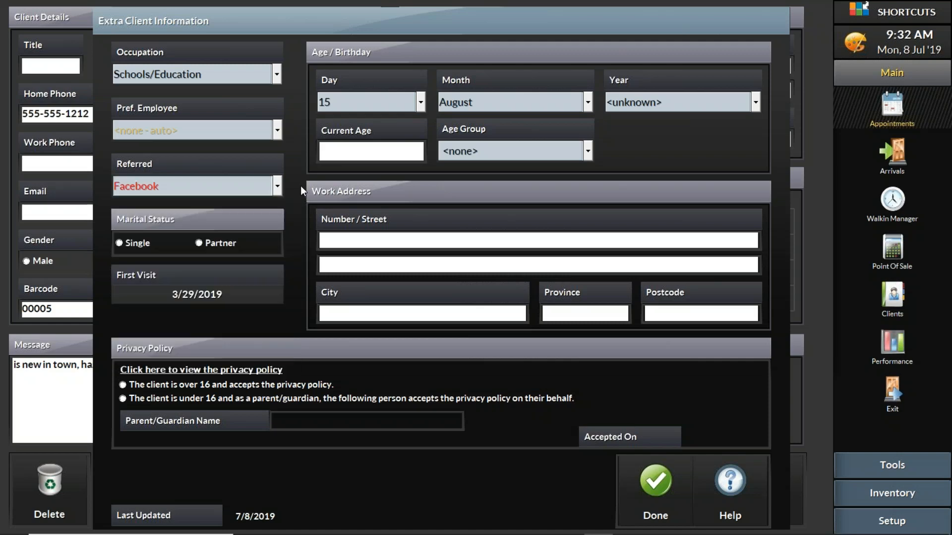
click(277, 74)
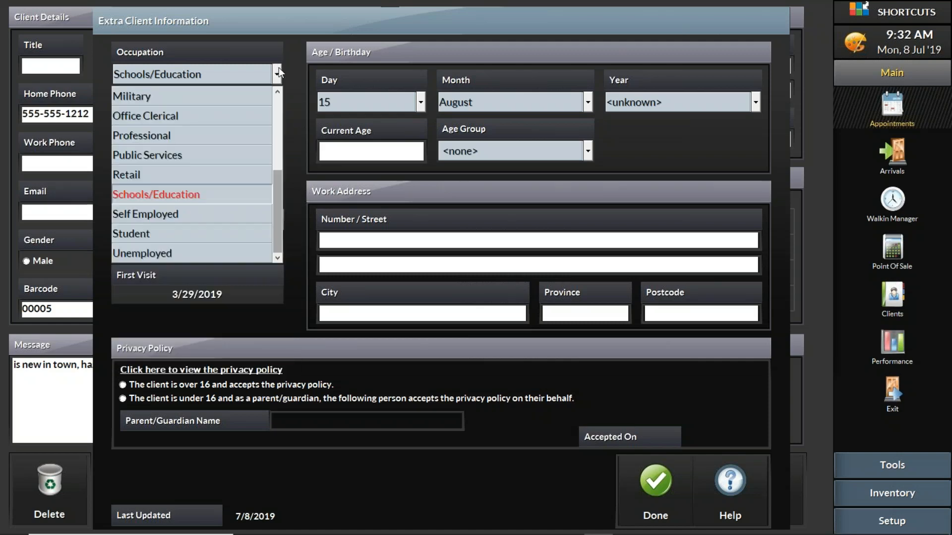
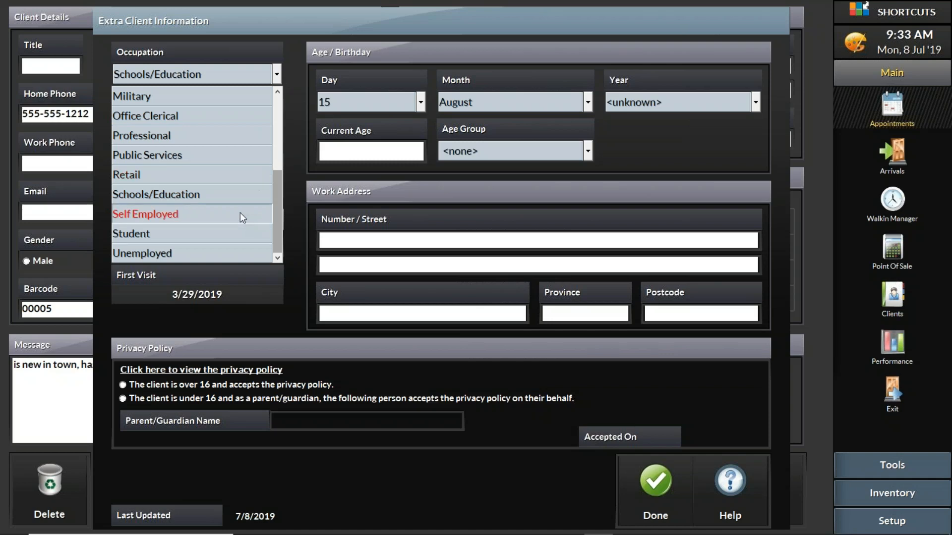
click(231, 193)
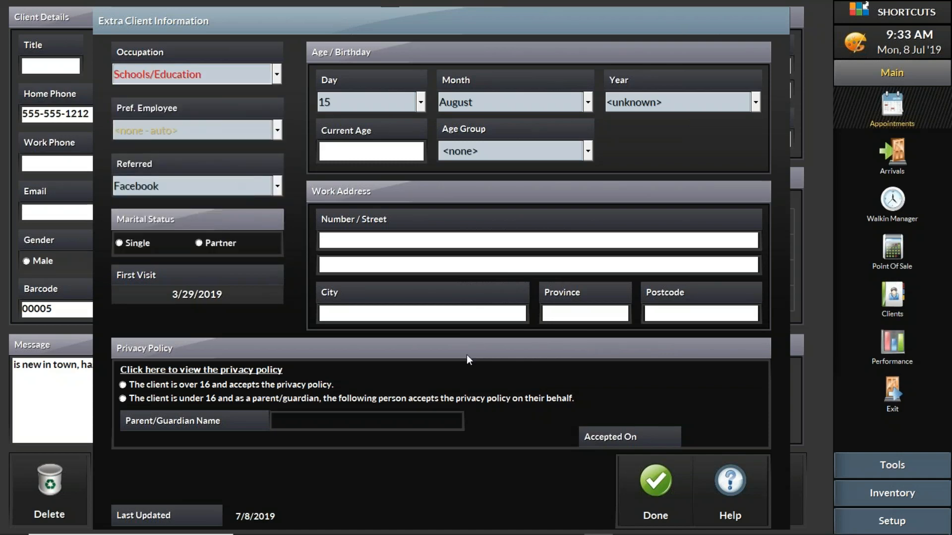
click(647, 475)
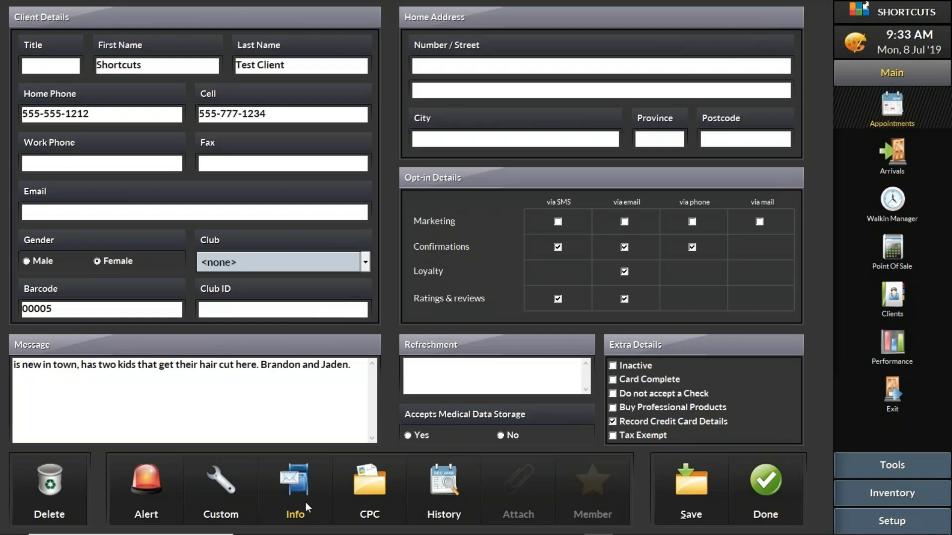
Recheck the extra client information, save the client card, and return to the client's appointment list.
click(305, 501)
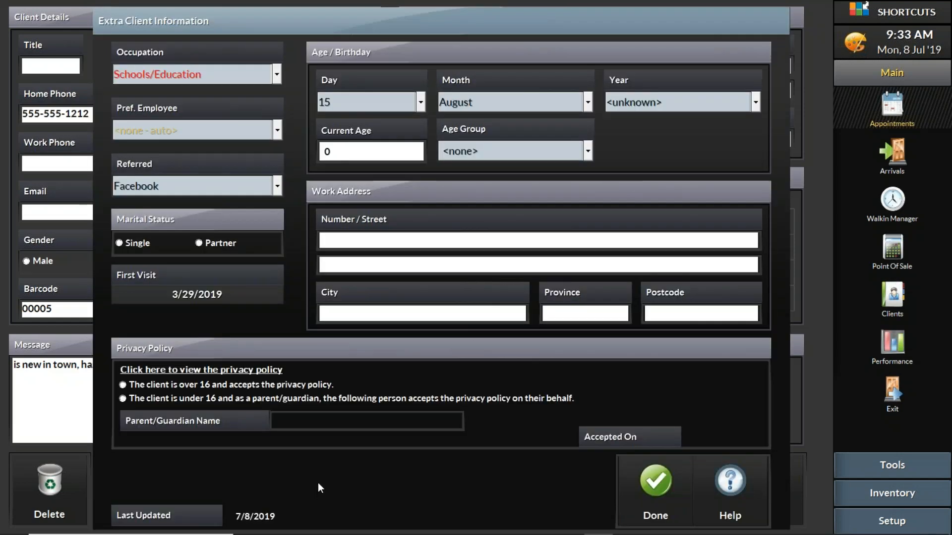
click(641, 486)
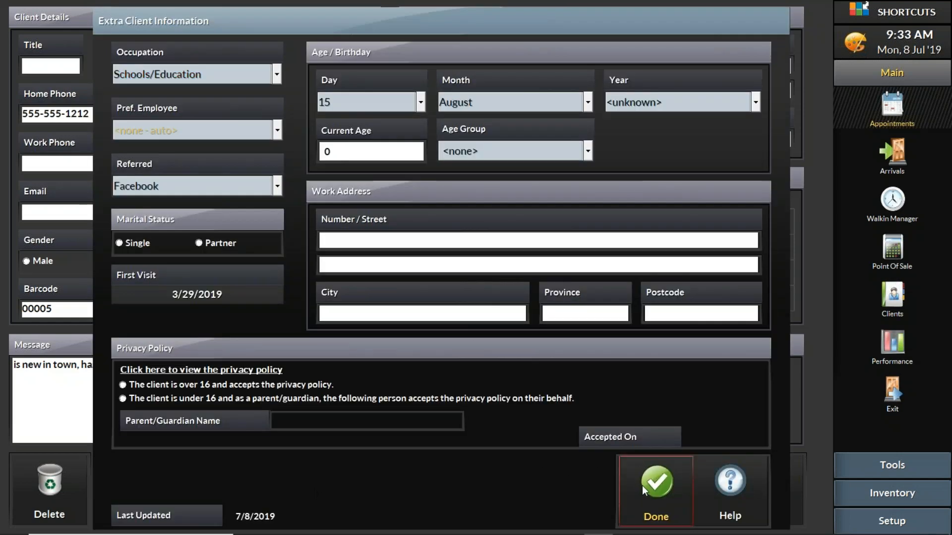
click(641, 486)
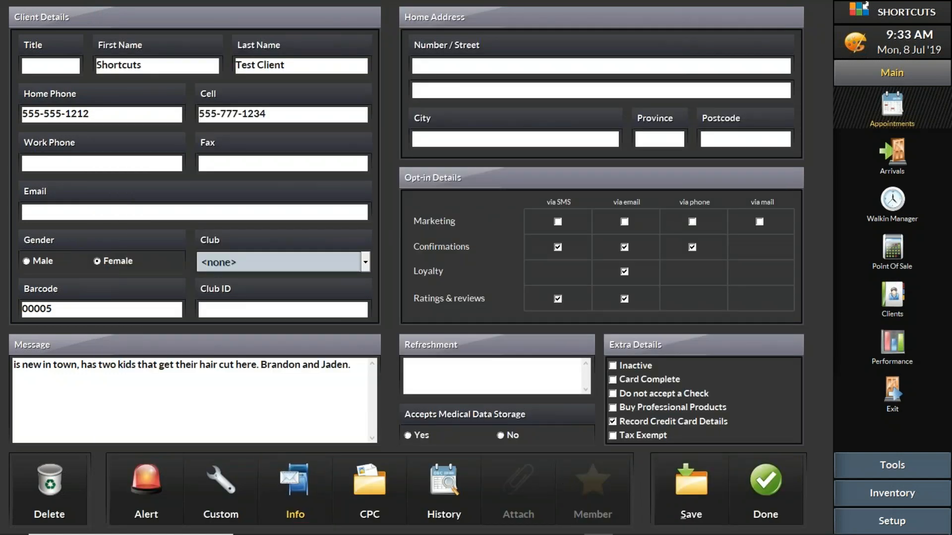
click(295, 479)
click(649, 478)
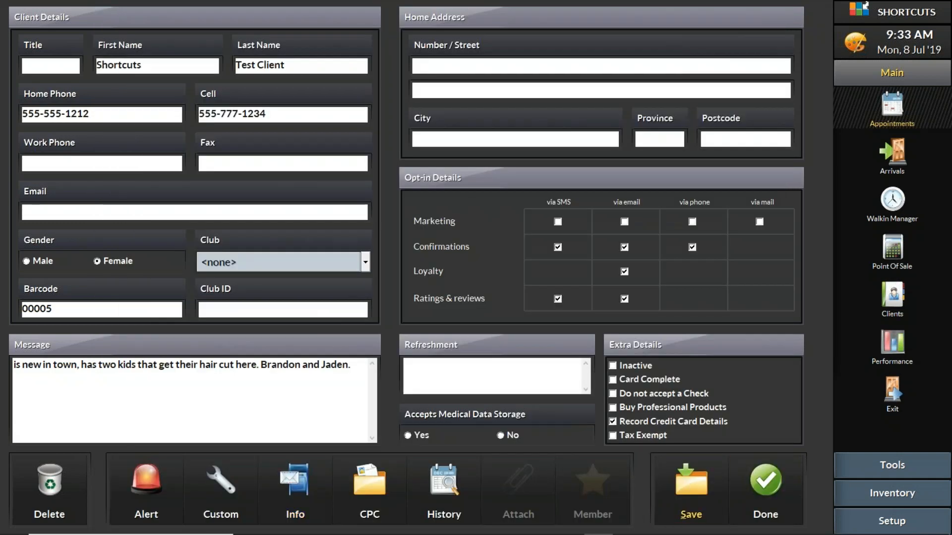
click(767, 485)
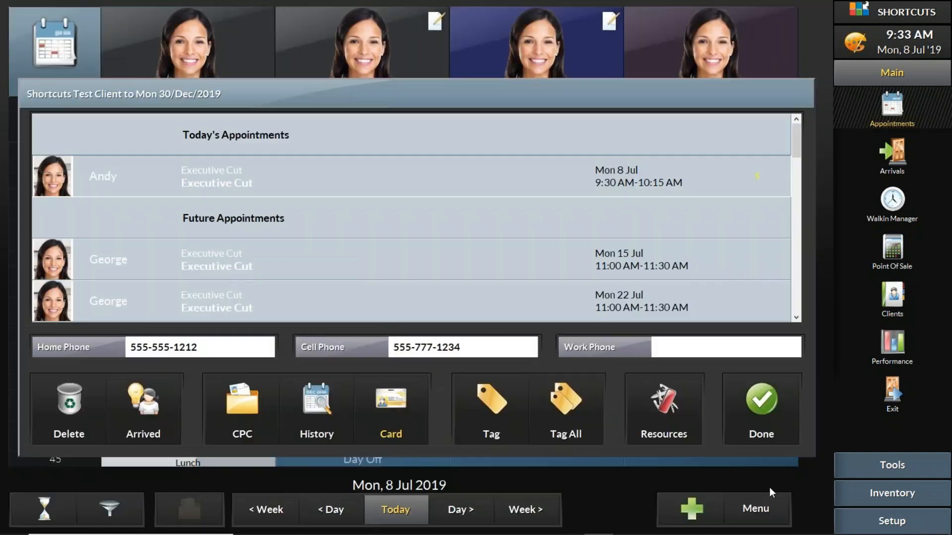
Reopen the client's card from the 9:30 AM Executive Cut, mark it Card Complete, save it, and return to the appointment book.
click(753, 398)
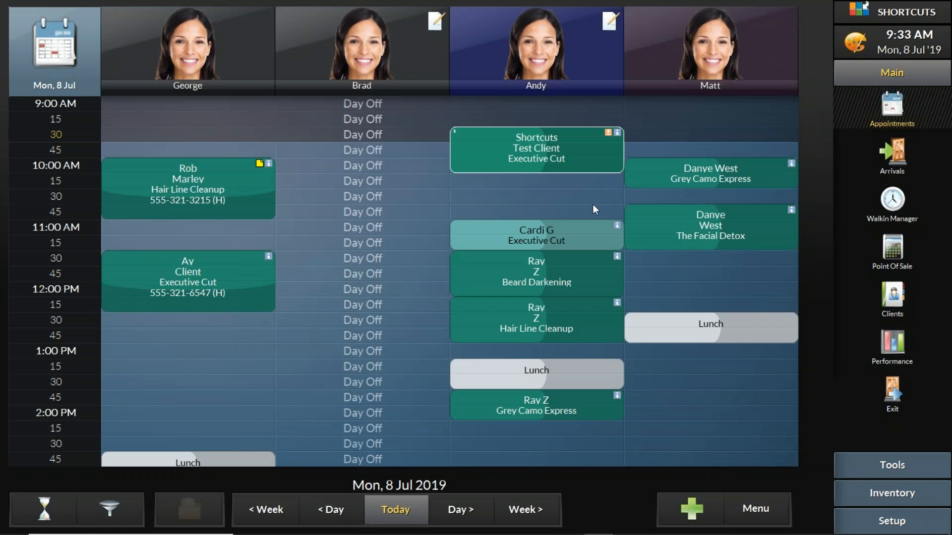
click(596, 149)
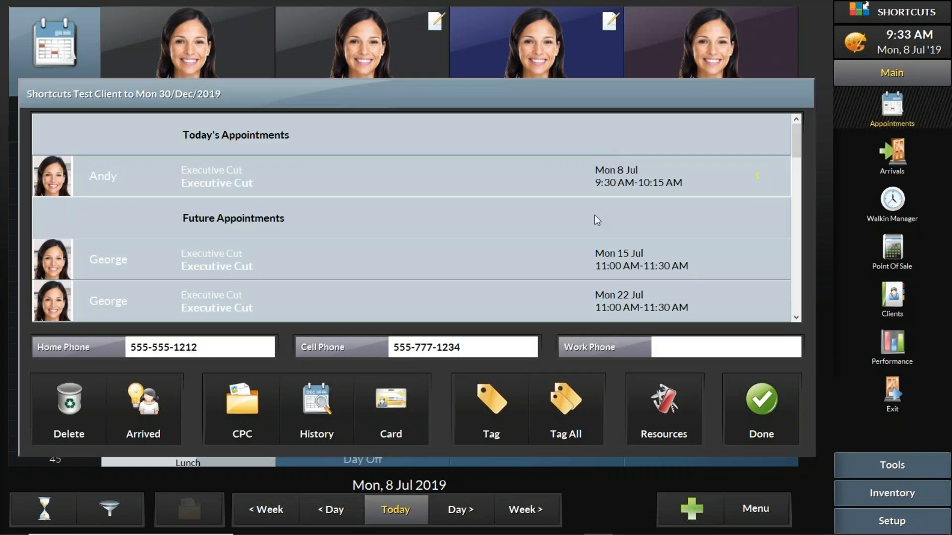
click(404, 400)
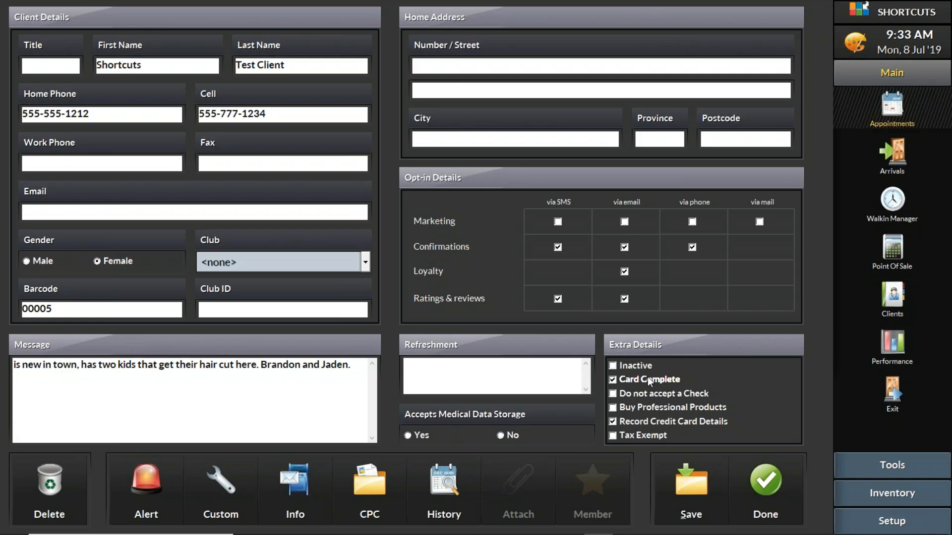
click(696, 473)
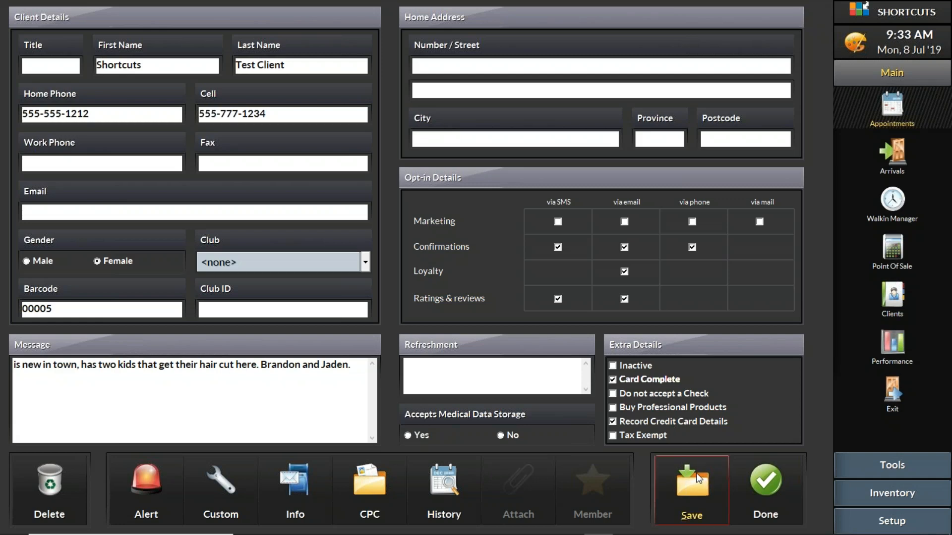
click(765, 481)
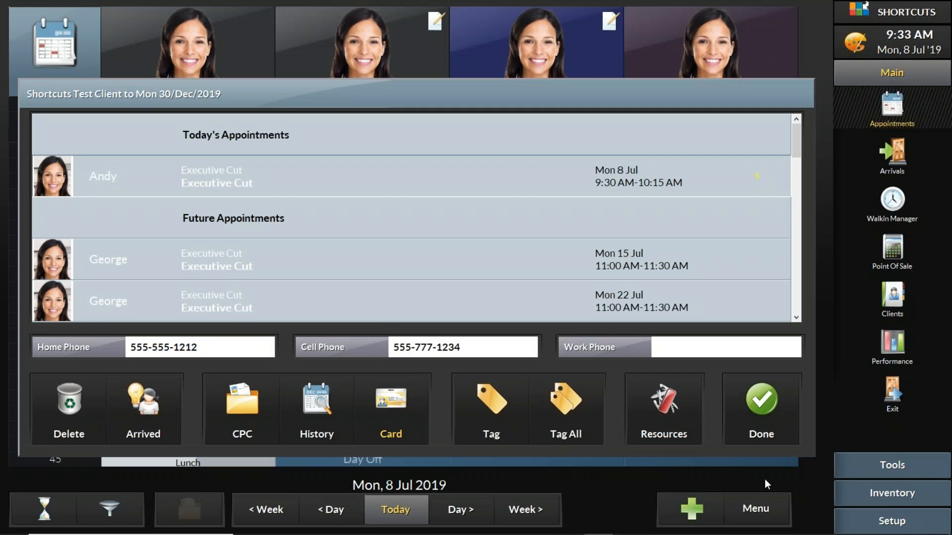
click(744, 404)
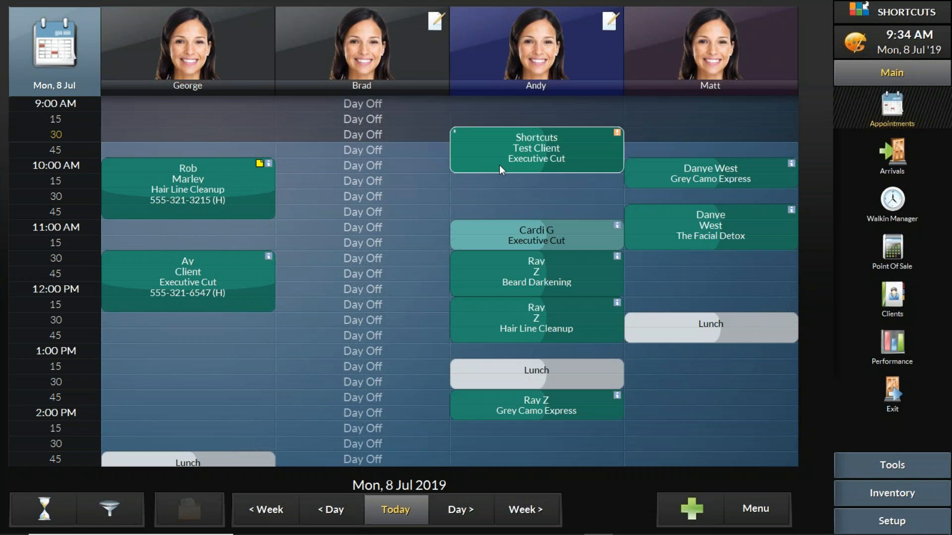
Compare the appointment information of the 9:30 AM and 11:00 AM Executive Cuts, the 10:00 AM Grey Camo Express and the 12:30 PM lunch.
mouse_move(489, 147)
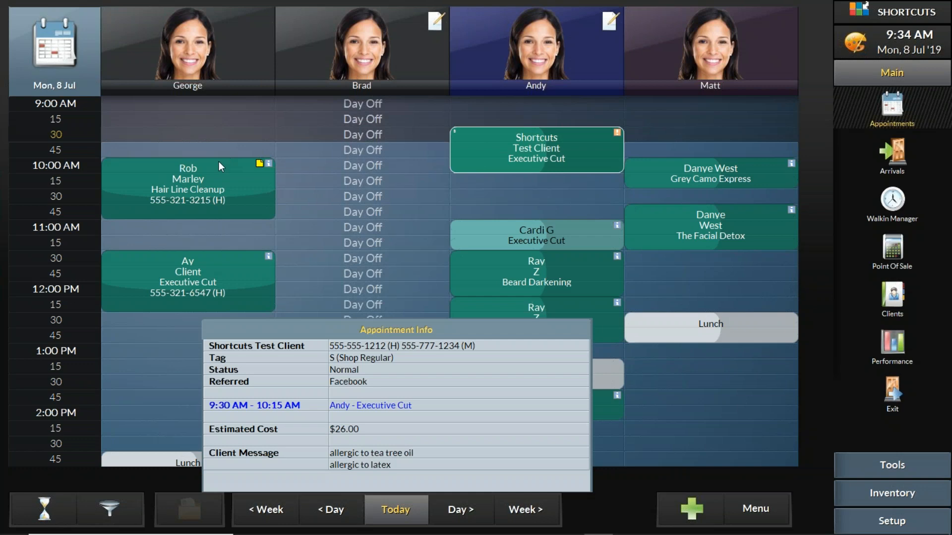
mouse_move(528, 231)
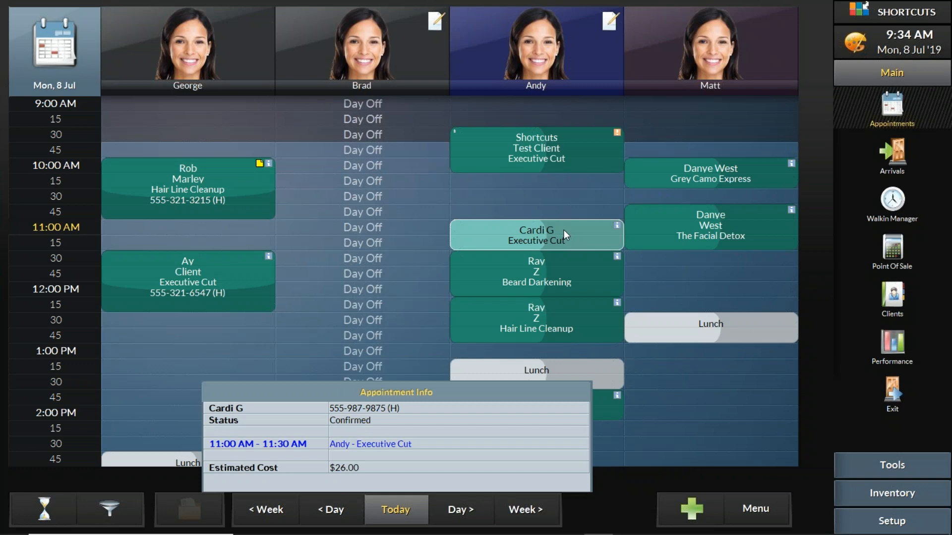
click(536, 147)
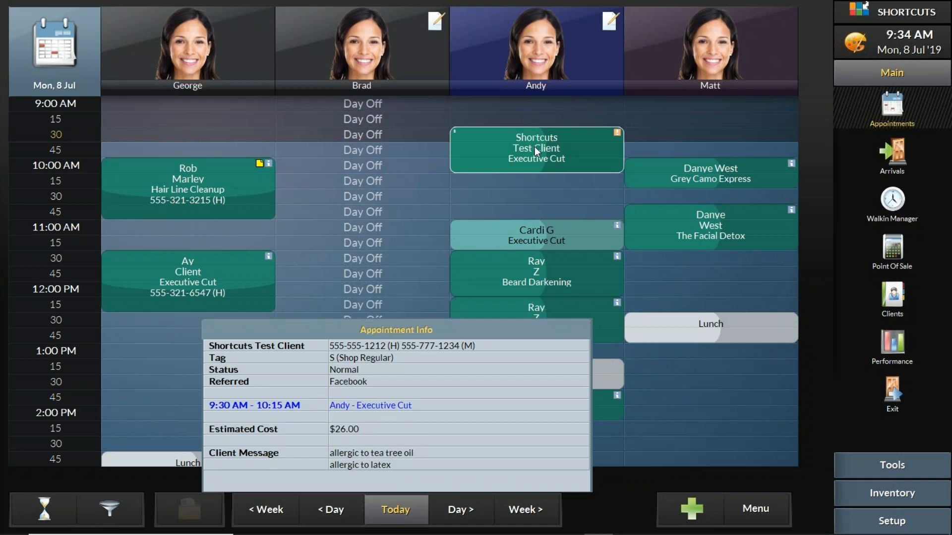
click(669, 180)
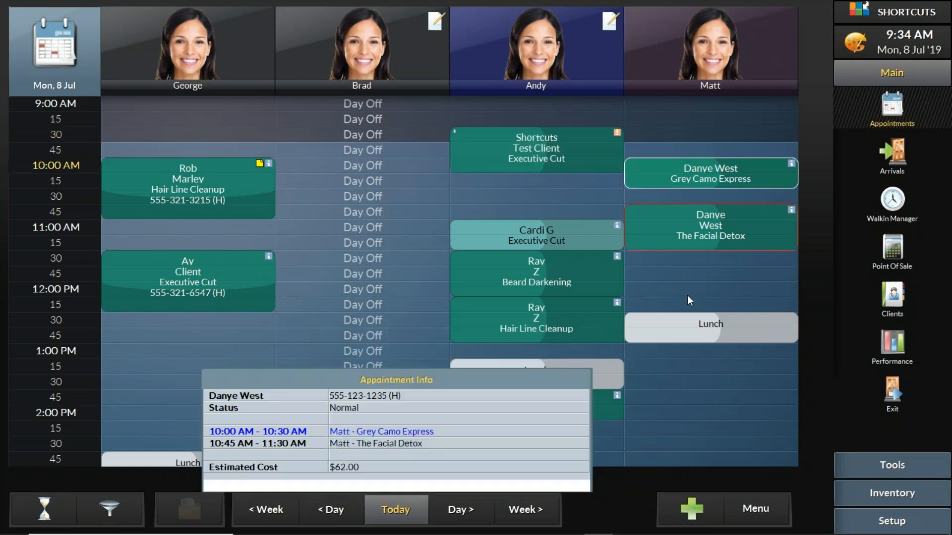
click(686, 322)
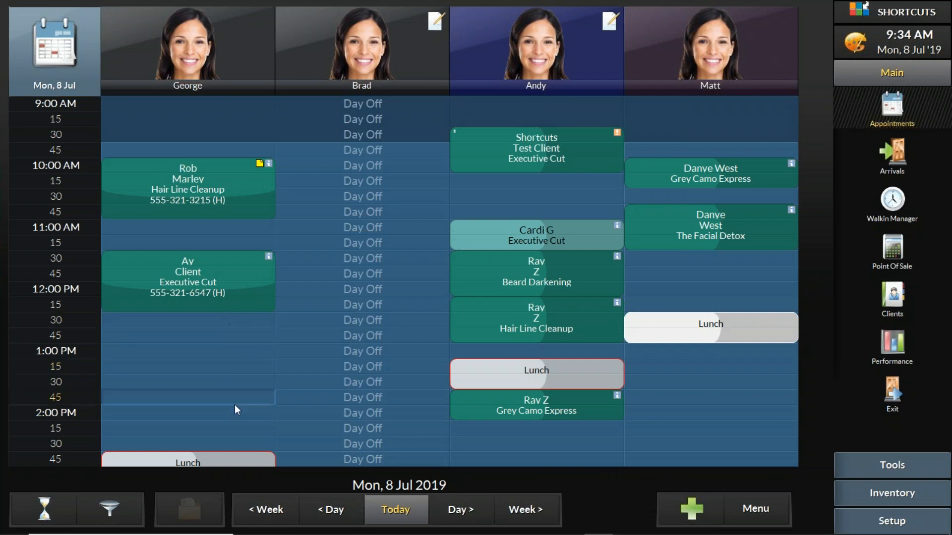
Start scheduling a task instead of a client at 12:30 PM in the first stylist's column.
click(243, 325)
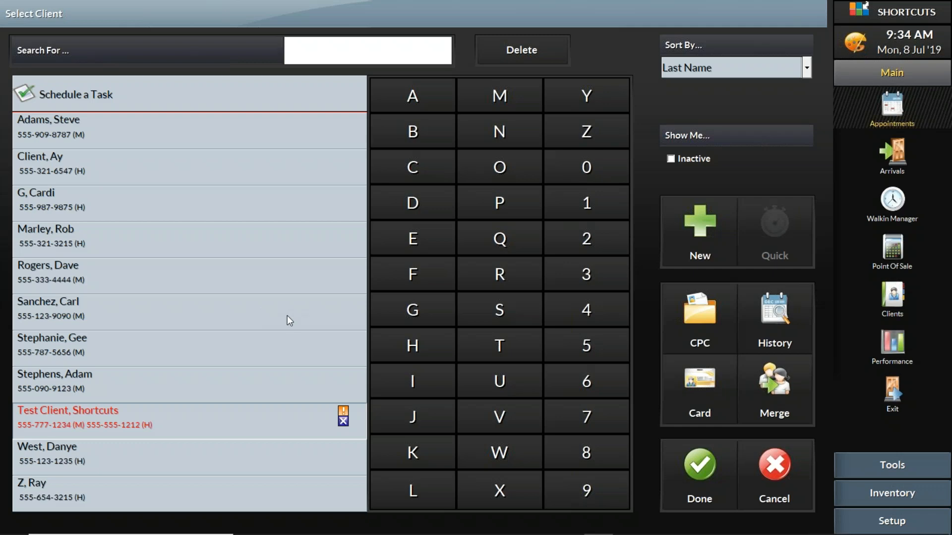
click(505, 54)
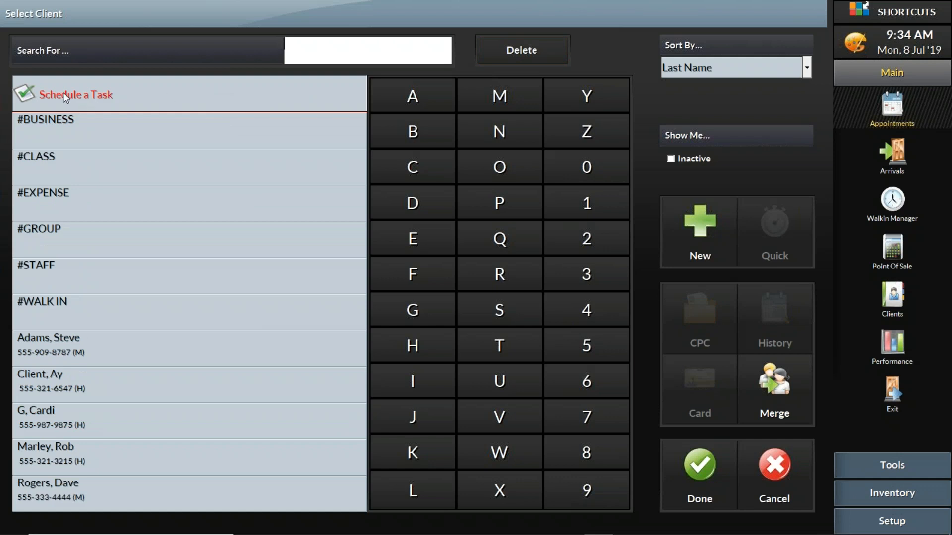
click(706, 470)
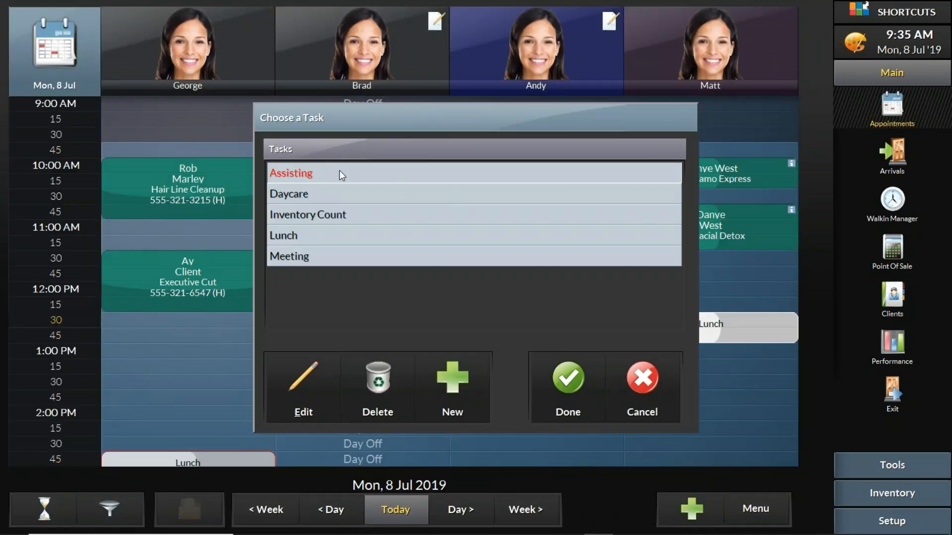
Browse the available tasks and check the Daycare task's default duration without changing it.
click(341, 194)
click(356, 214)
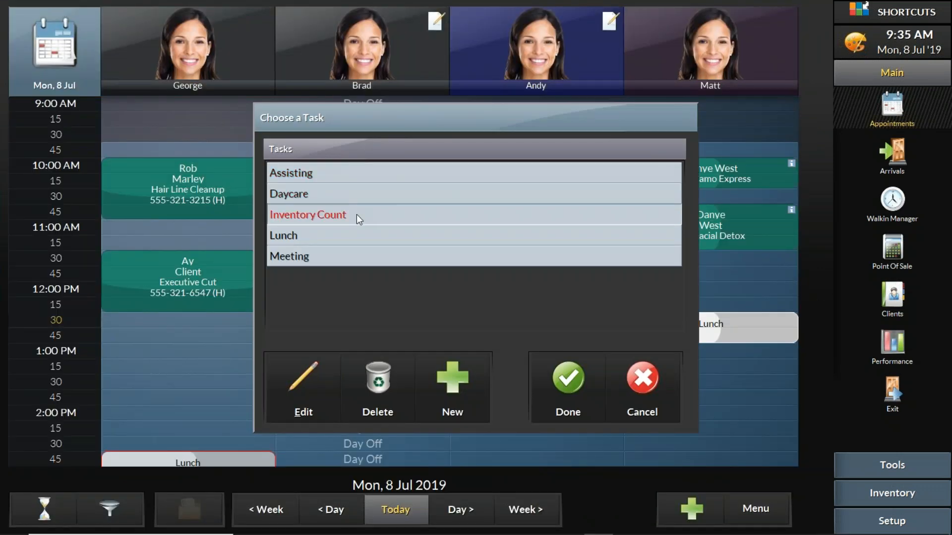
click(363, 240)
click(363, 260)
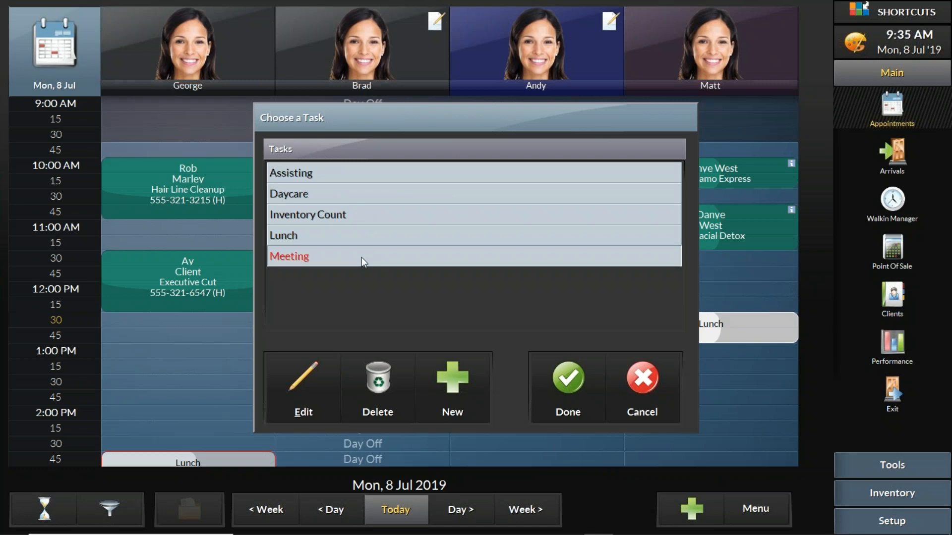
click(353, 240)
click(353, 220)
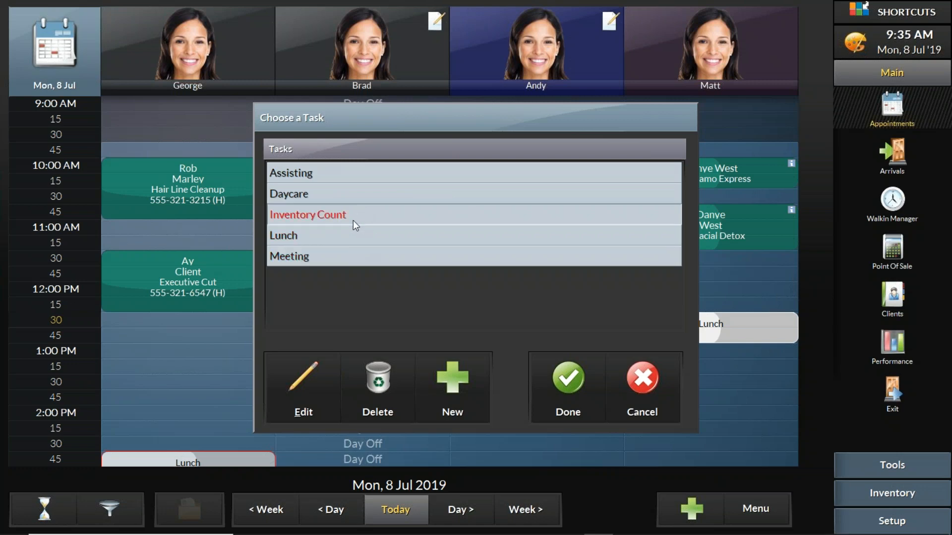
click(352, 199)
click(312, 371)
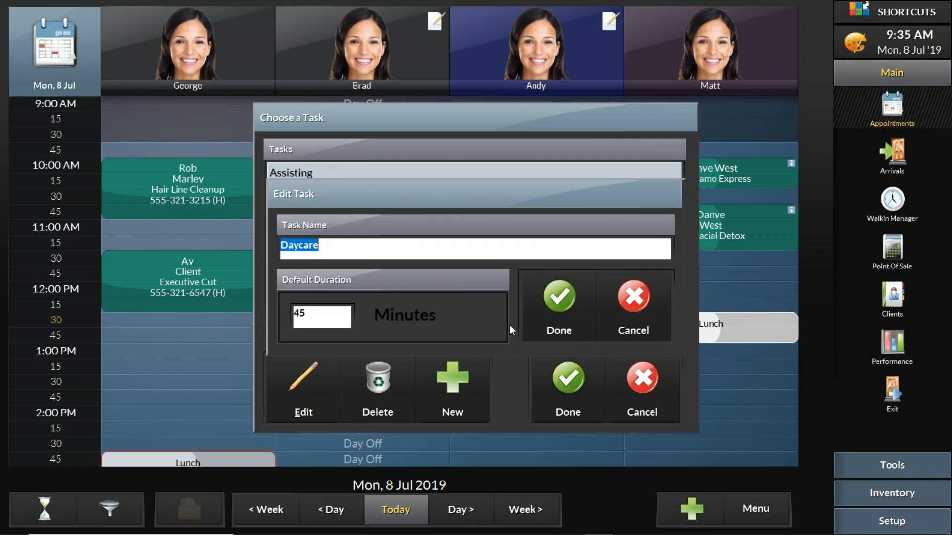
click(626, 303)
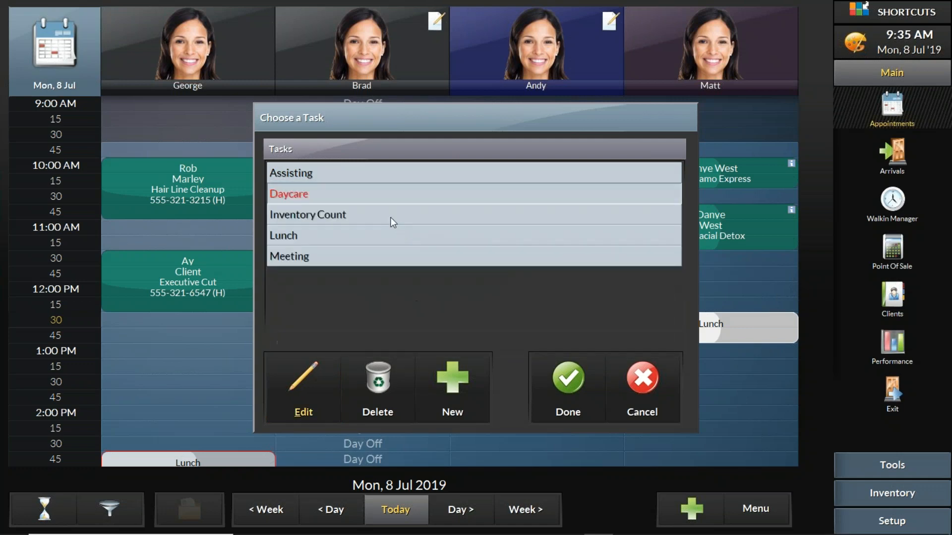
Check the default durations of the Lunch and Meeting tasks.
click(365, 236)
click(312, 374)
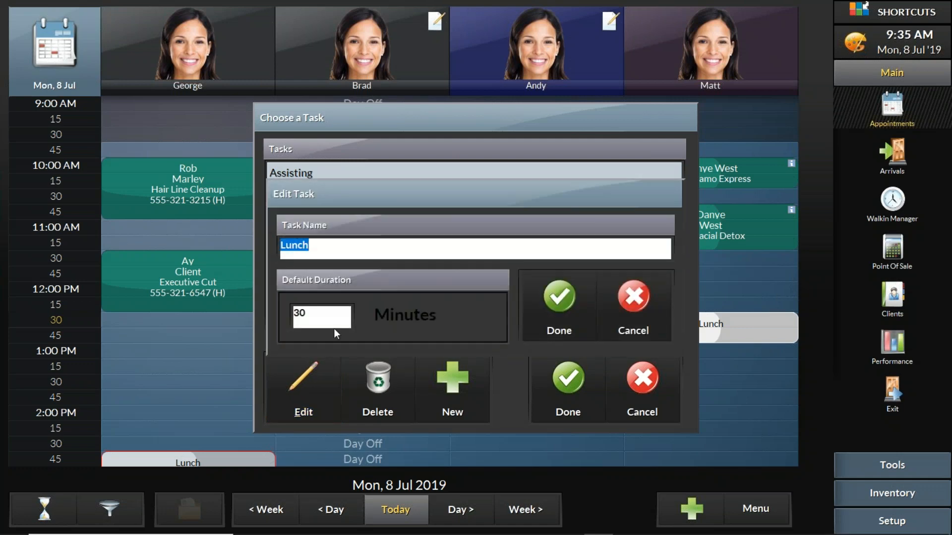
click(570, 302)
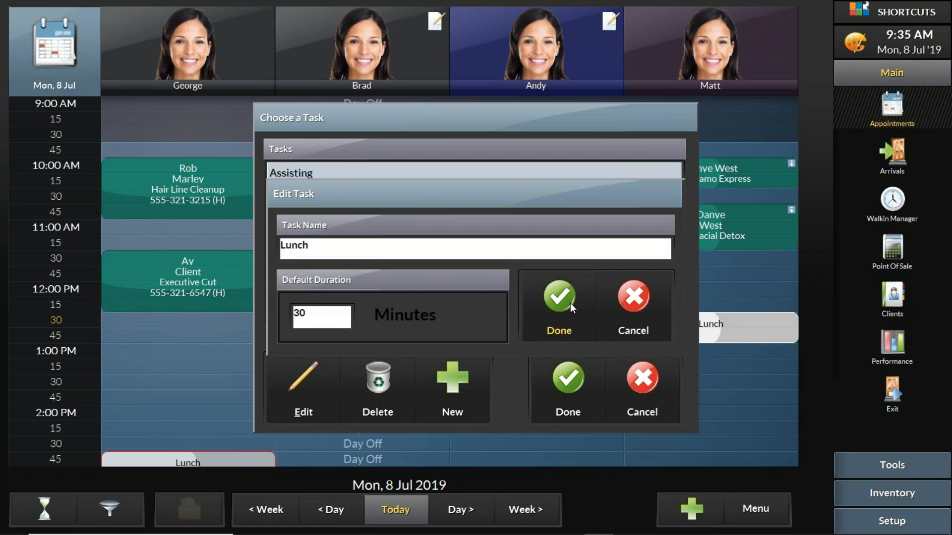
click(466, 383)
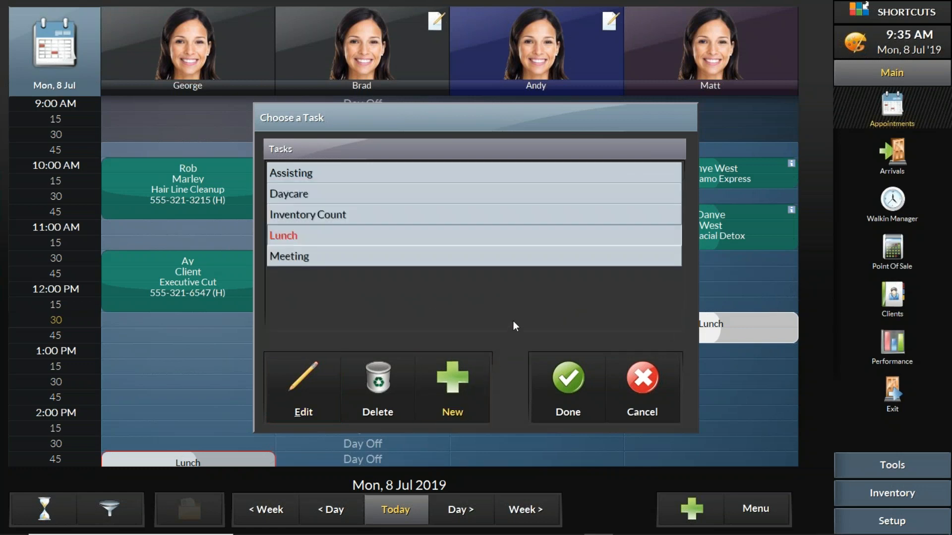
click(332, 255)
click(323, 365)
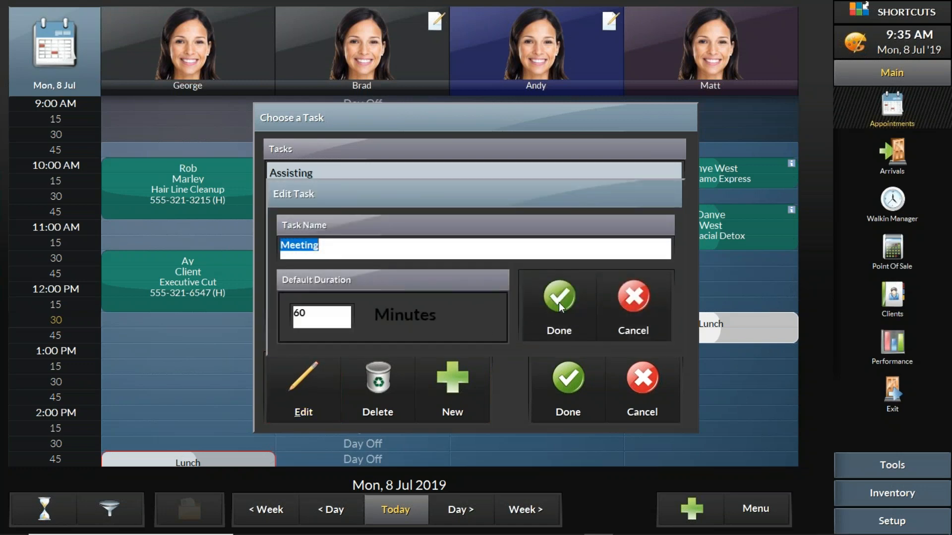
click(559, 302)
Choose the Daycare task and add it to the first stylist's column at 12:30 PM.
click(341, 197)
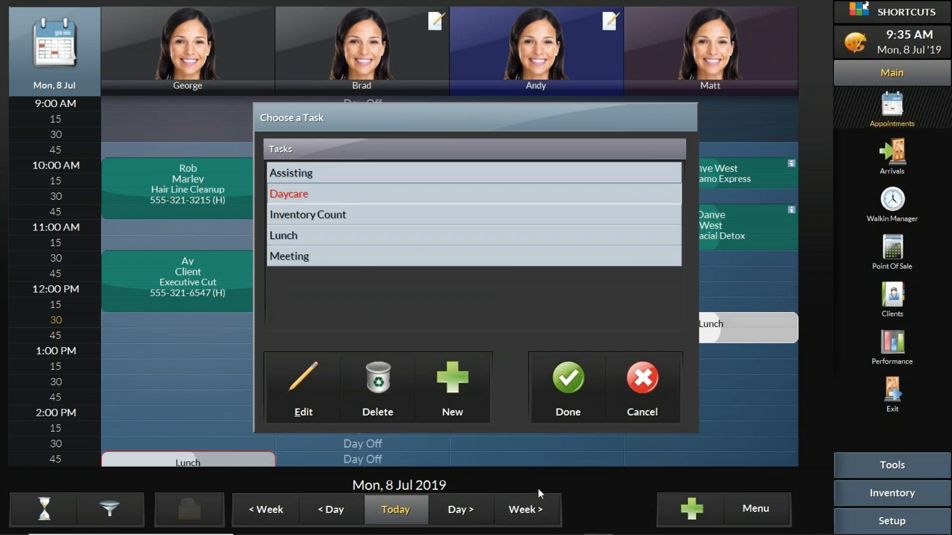
click(571, 385)
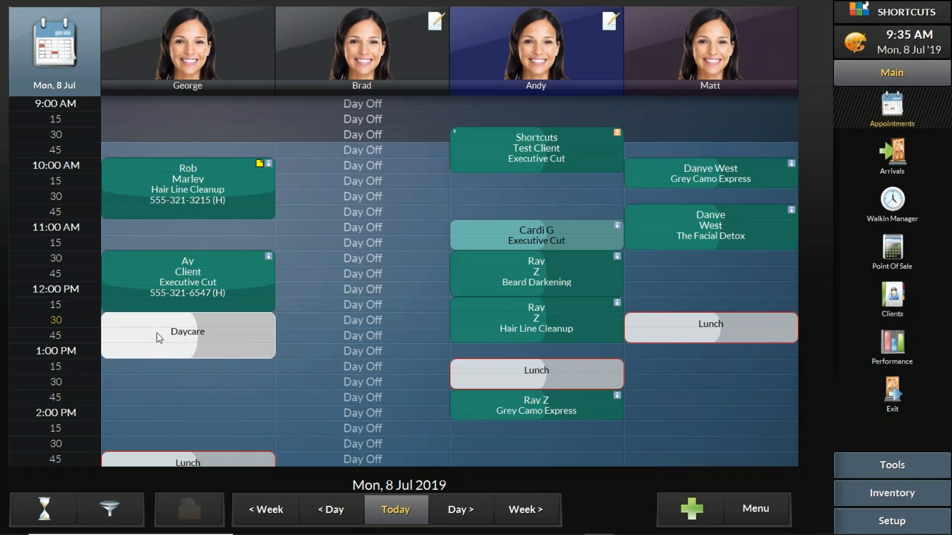
Move the Daycare block to 1:00 PM, and put it back at 12:30 PM.
drag(152, 353, 153, 372)
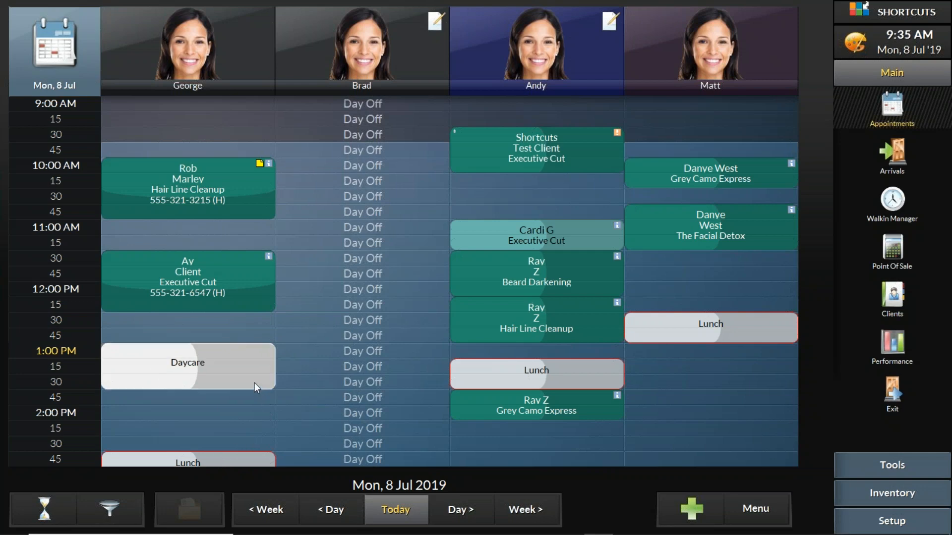
mouse_move(254, 384)
mouse_down()
mouse_move(259, 422)
mouse_move(258, 387)
mouse_up()
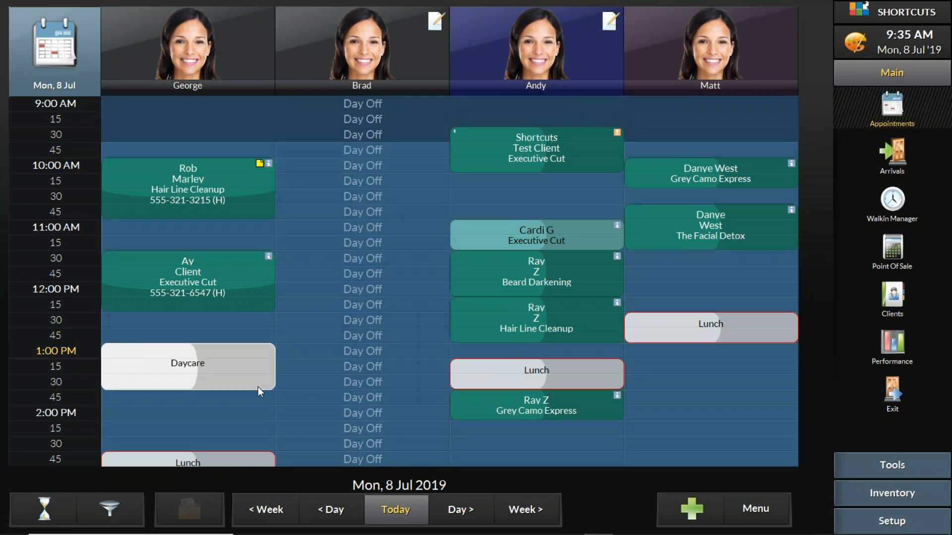
drag(197, 373, 155, 343)
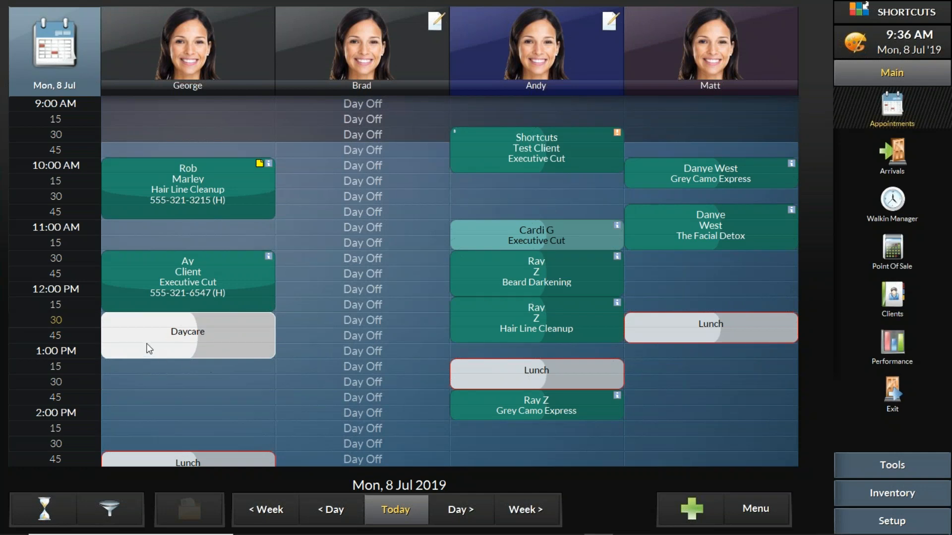
mouse_move(150, 341)
mouse_down()
mouse_move(152, 414)
mouse_move(148, 341)
mouse_up()
Look at the Daycare block's task options, and extend the block to end at 2:45 PM.
click(152, 337)
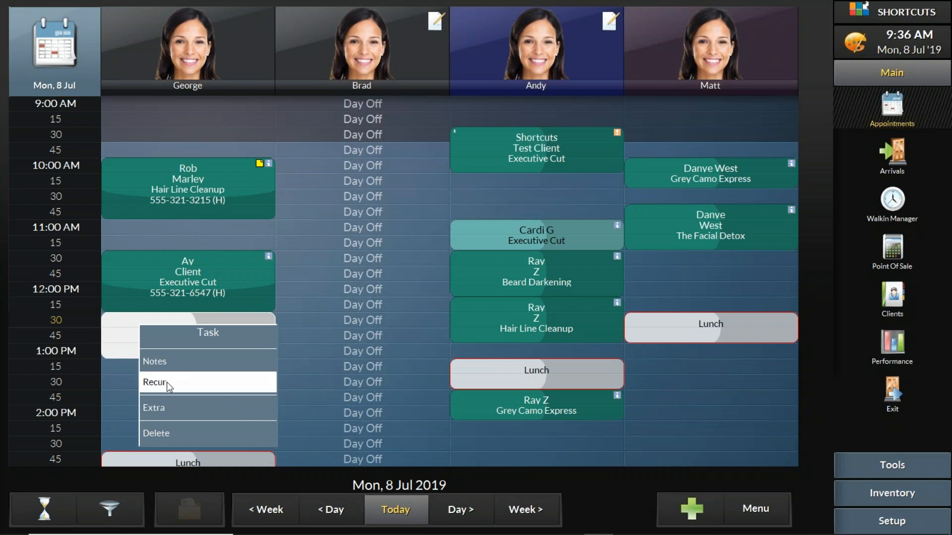
click(114, 330)
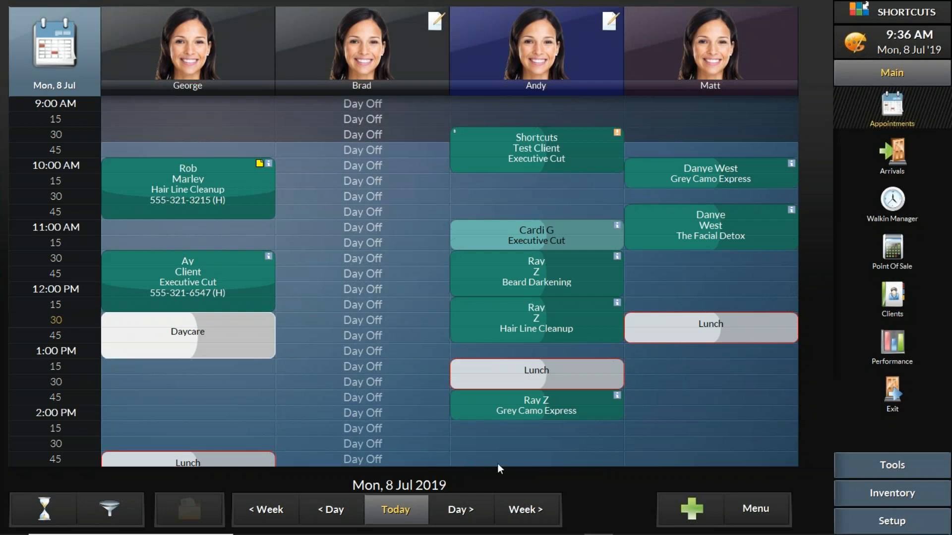
drag(253, 363, 252, 443)
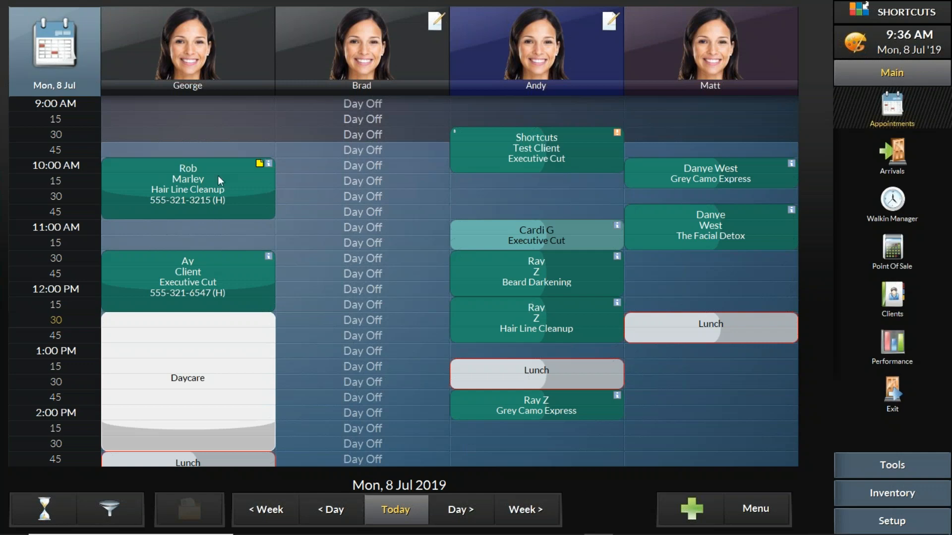
Move the first stylist's 10:00 AM Hair Line Cleanup to 9:00 AM and extend it to end at 11:30 AM.
drag(216, 171, 218, 110)
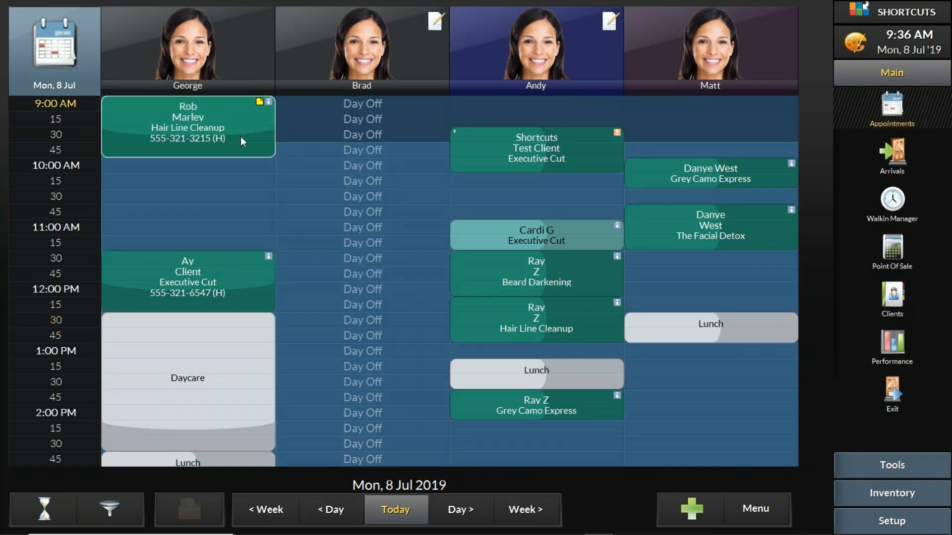
drag(246, 148, 256, 240)
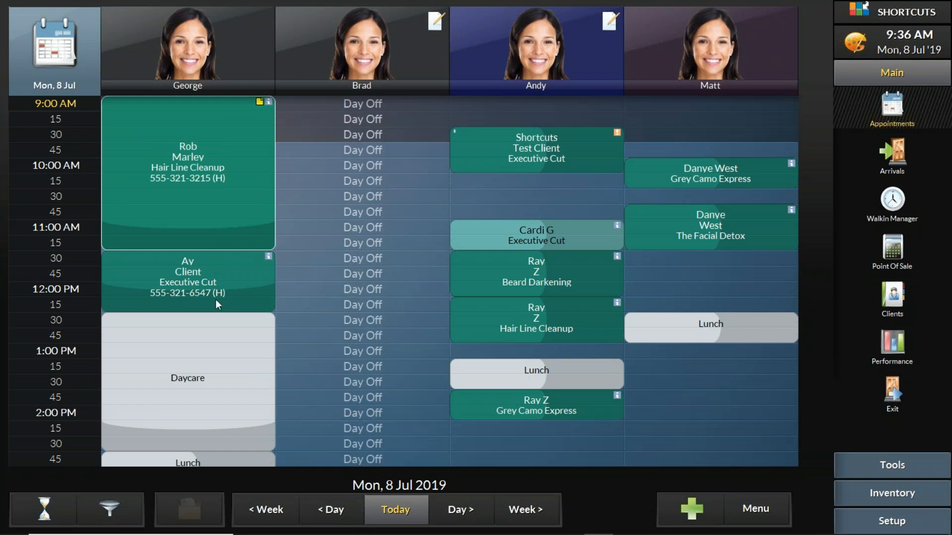
Look over the afternoon and evening time slots in the day's appointment book.
scroll(64, 342, down, 2)
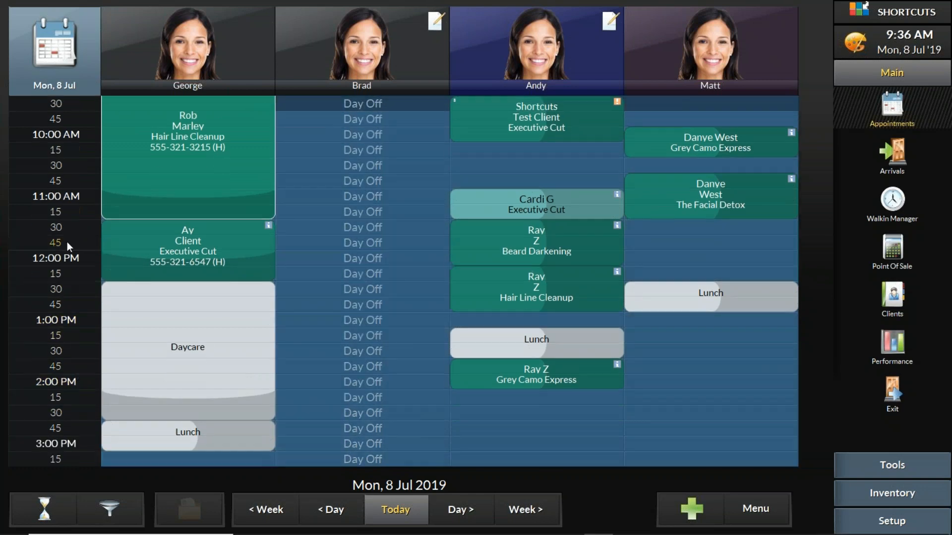
scroll(67, 242, down, 15)
scroll(51, 188, up, 4)
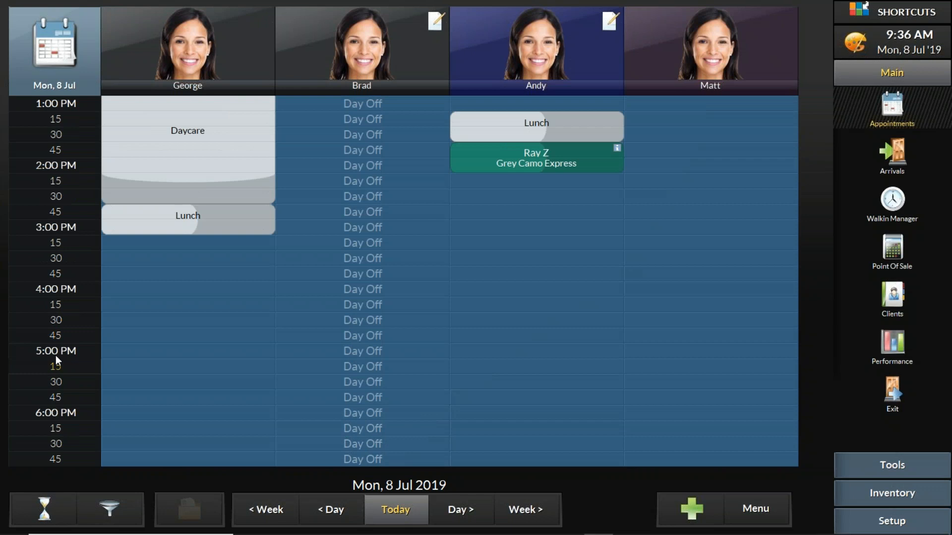
Delete the test client's morning Executive Cut from the third stylist's schedule.
scroll(56, 356, up, 10)
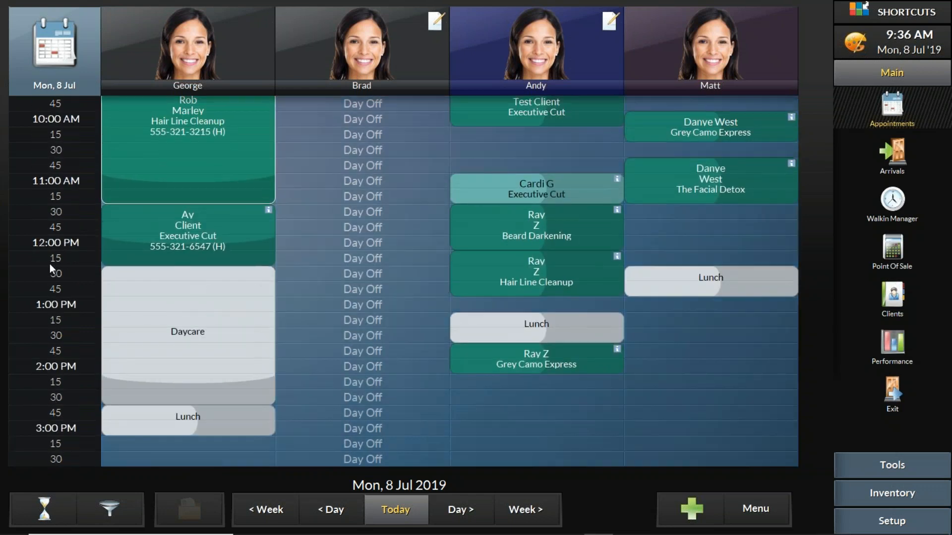
scroll(50, 267, up, 2)
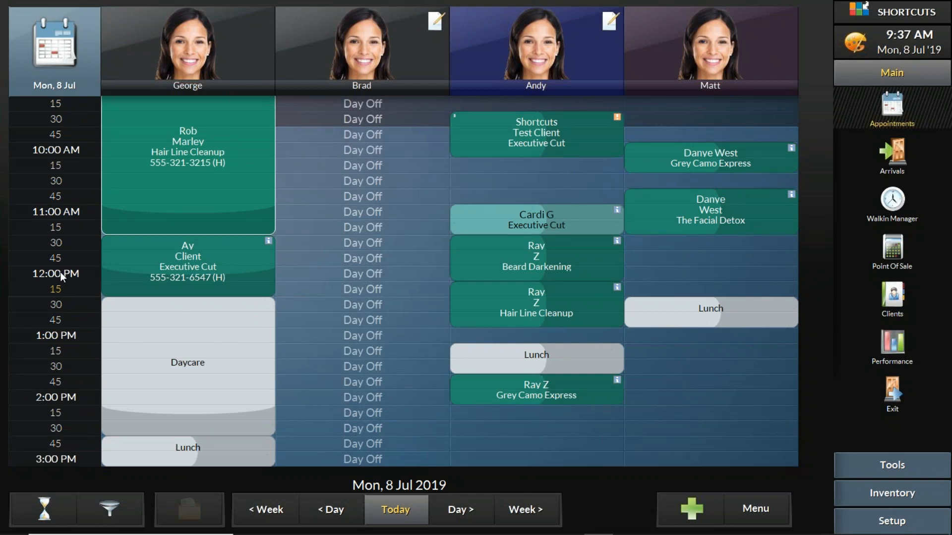
right_click(566, 134)
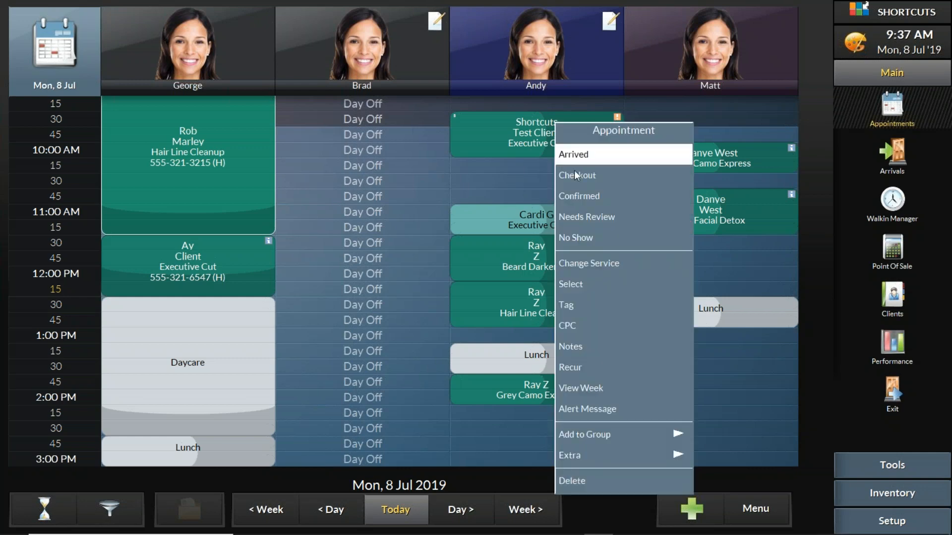
click(607, 484)
click(442, 324)
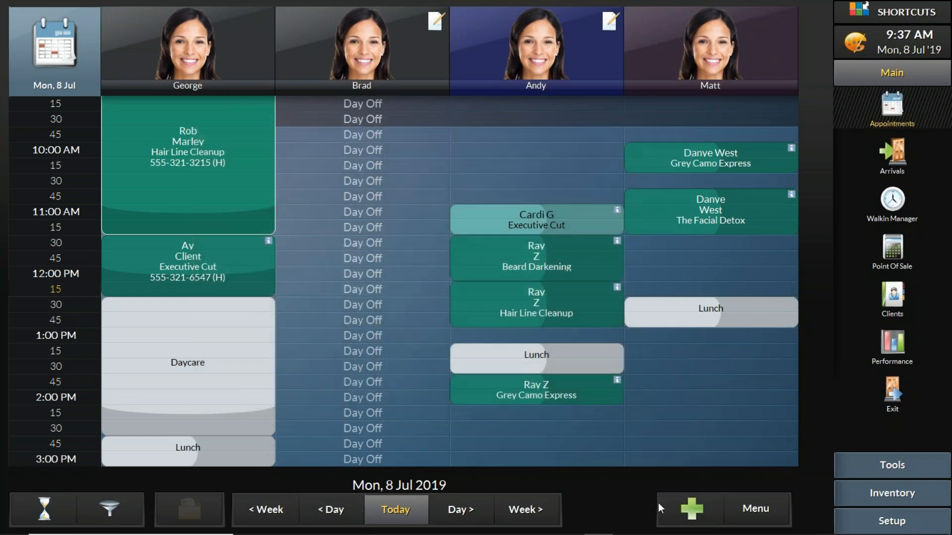
Start a new appointment search and choose the test client for it.
click(686, 512)
click(682, 513)
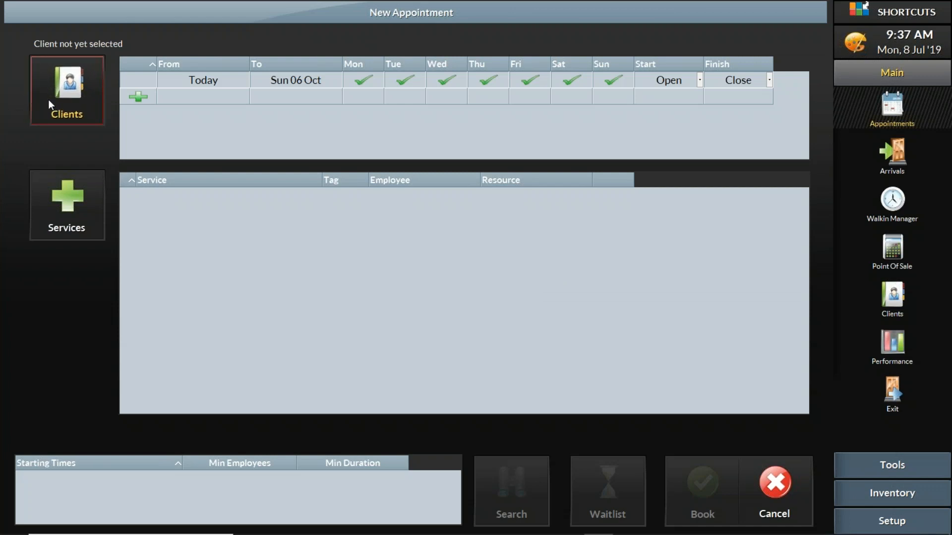
click(68, 95)
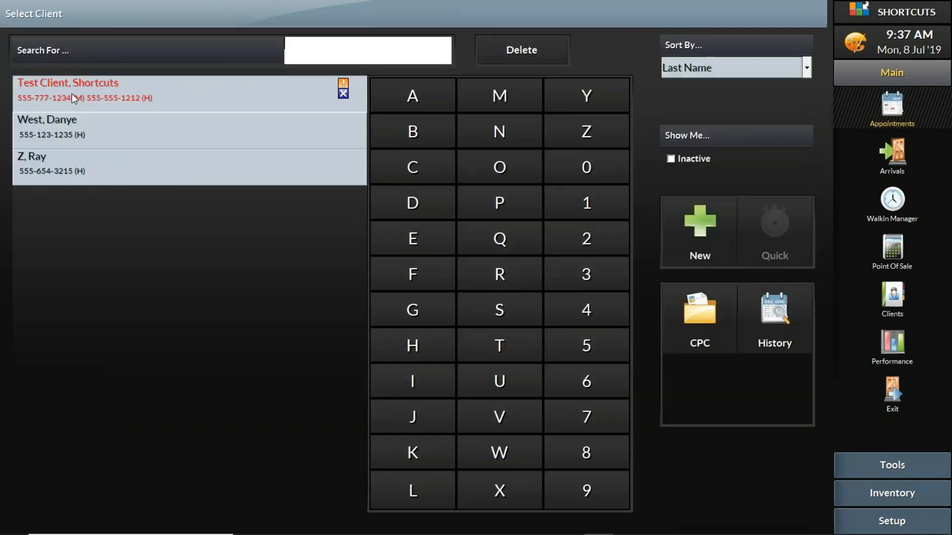
click(216, 93)
click(700, 462)
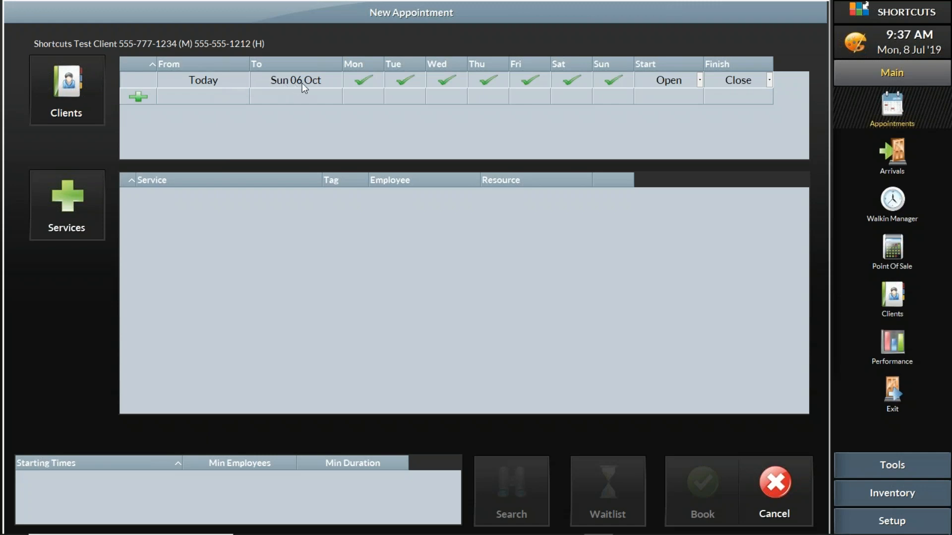
Limit the appointment search to today, starting at 1:00 PM and finishing at 2:00 PM.
click(316, 79)
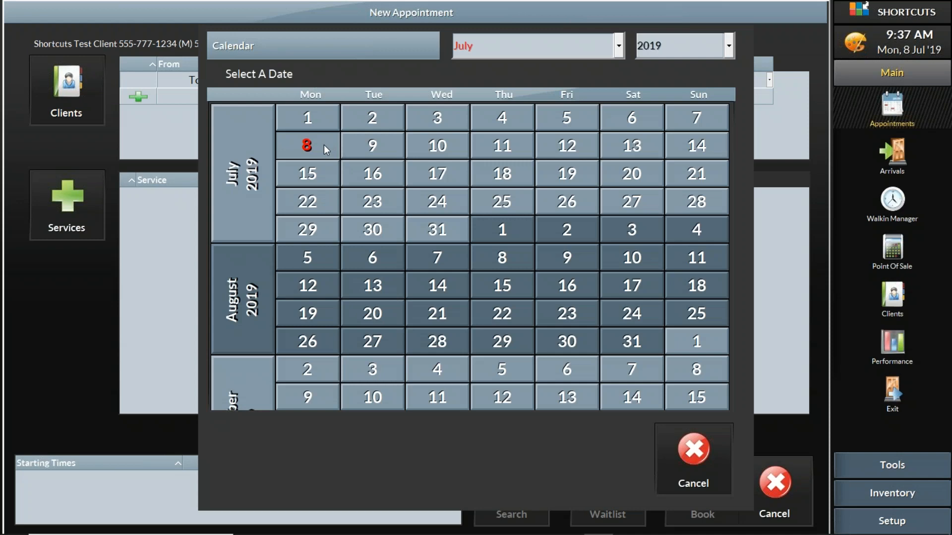
click(323, 145)
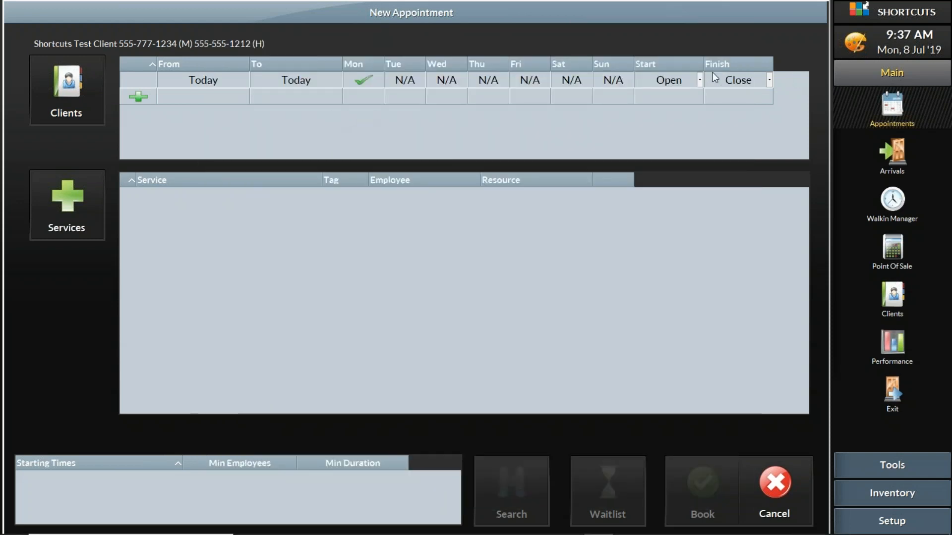
click(699, 80)
click(698, 80)
click(698, 80)
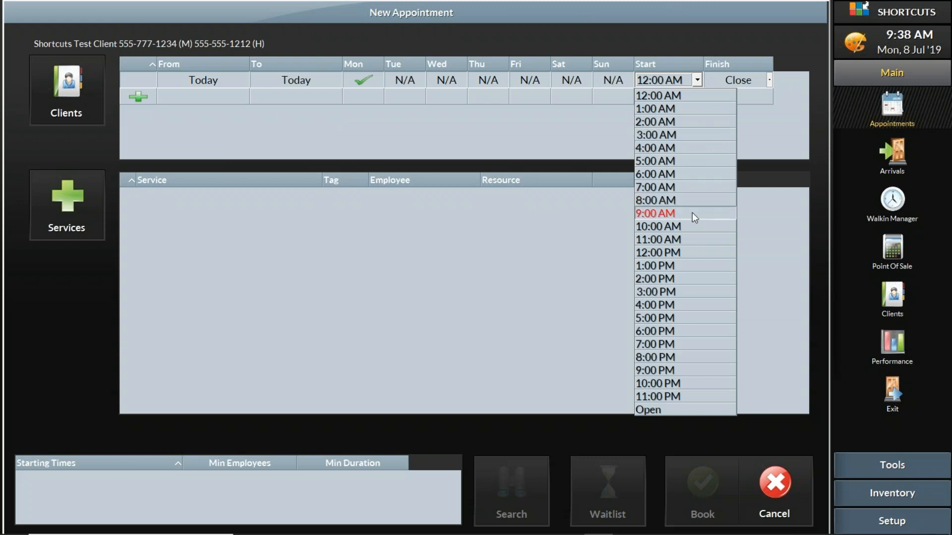
click(679, 266)
click(728, 81)
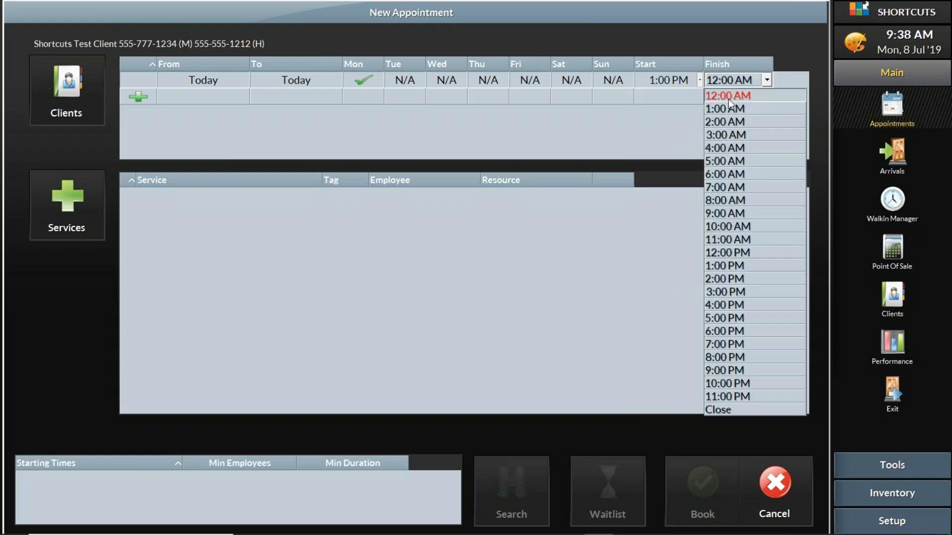
click(739, 279)
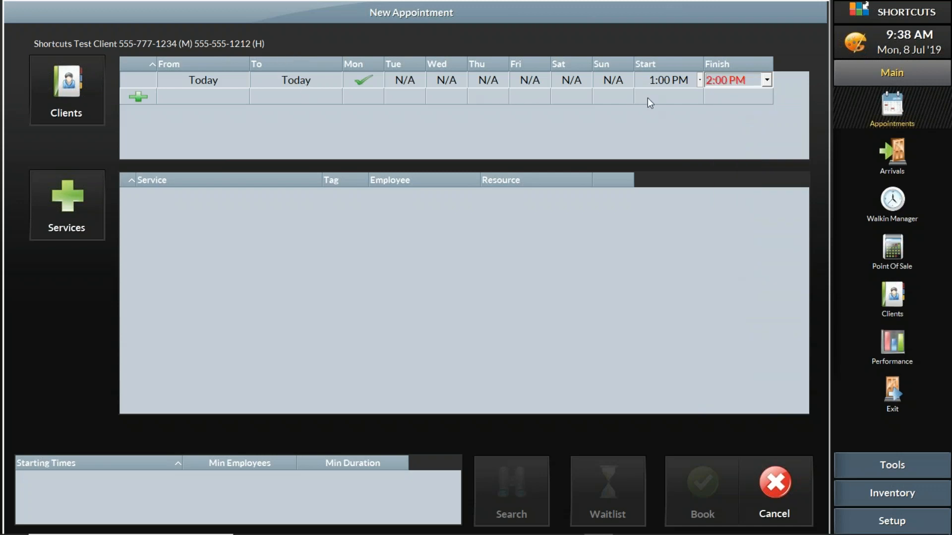
Add the Executive Cut from the Haircuts category and assign it to the first stylist in the appointment book.
click(76, 207)
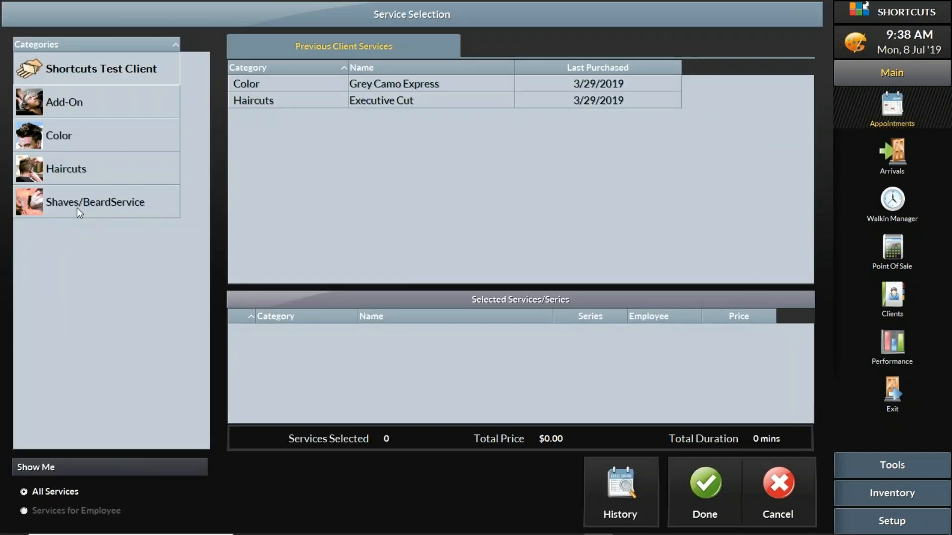
click(98, 175)
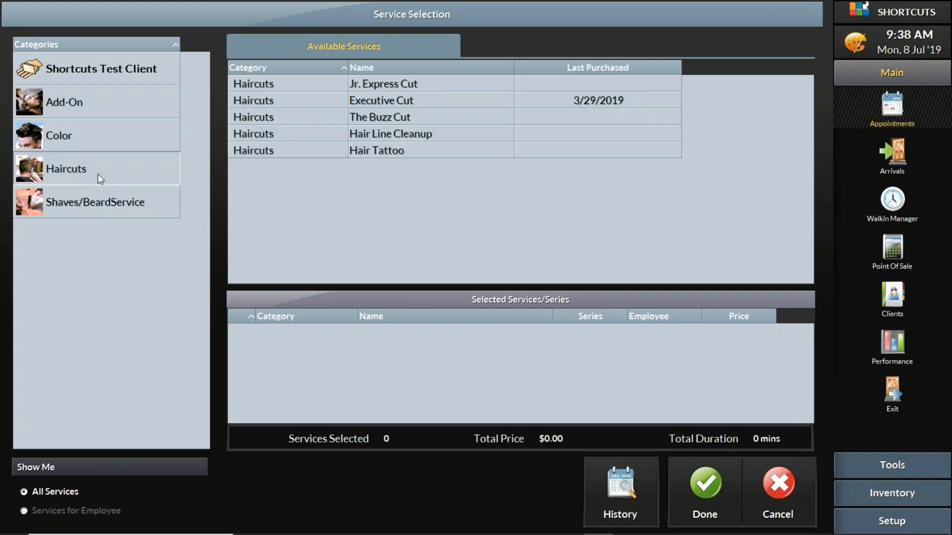
click(401, 101)
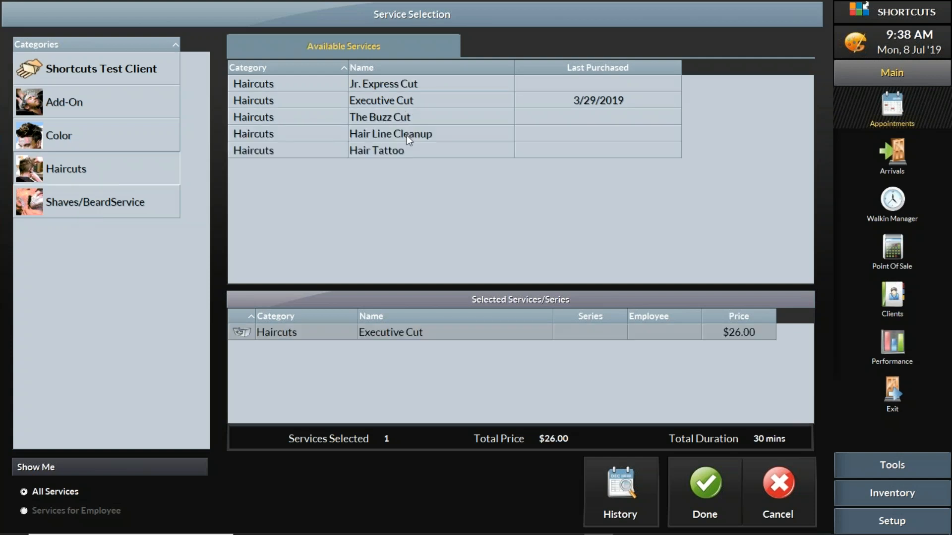
click(702, 484)
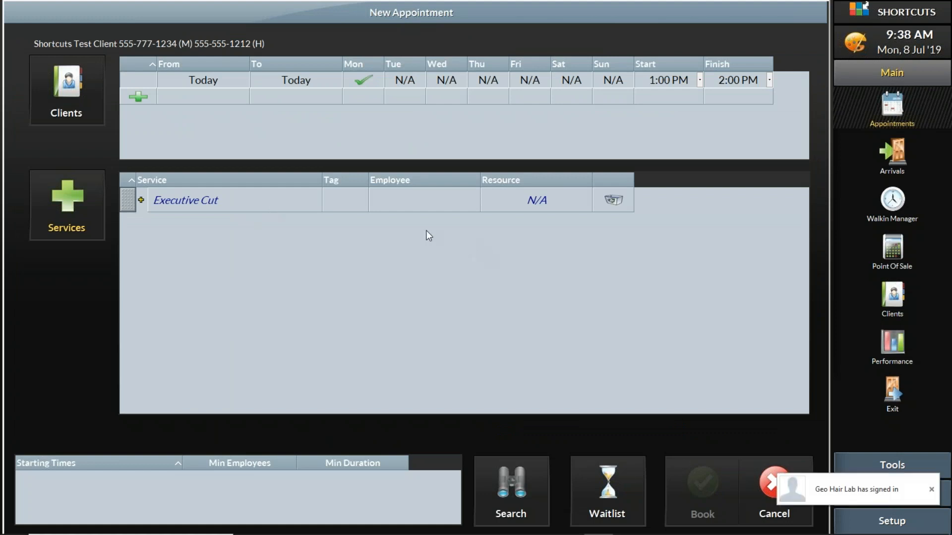
click(412, 203)
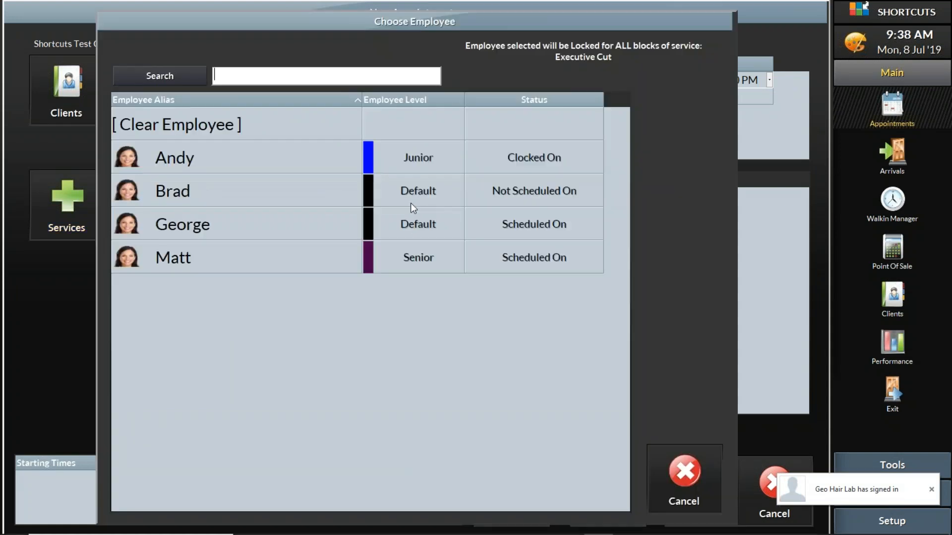
click(233, 230)
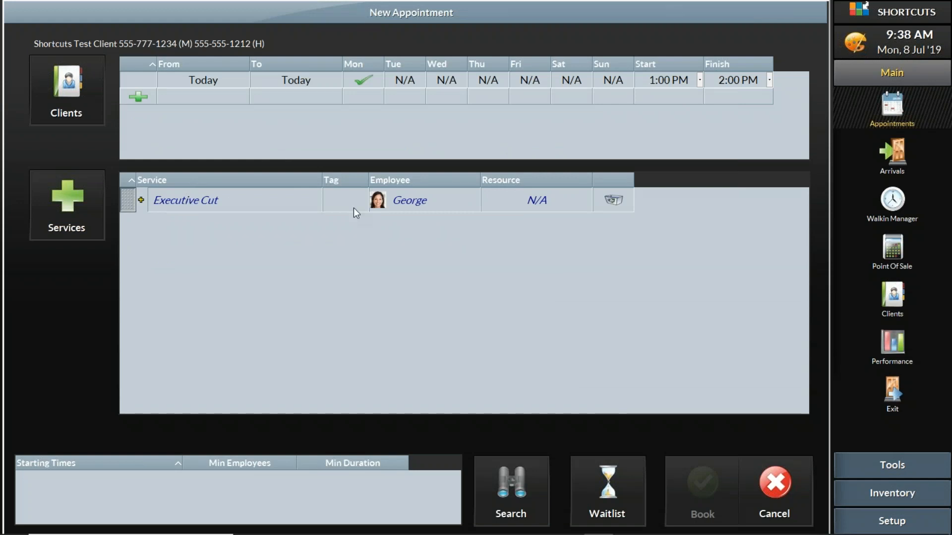
Search for available times and add the client to the wait list, declining another search.
click(516, 484)
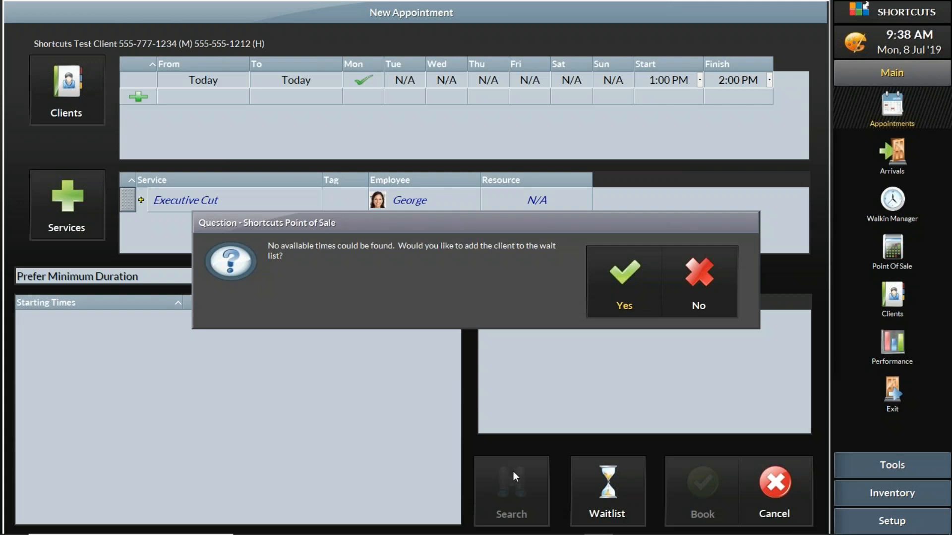
click(621, 284)
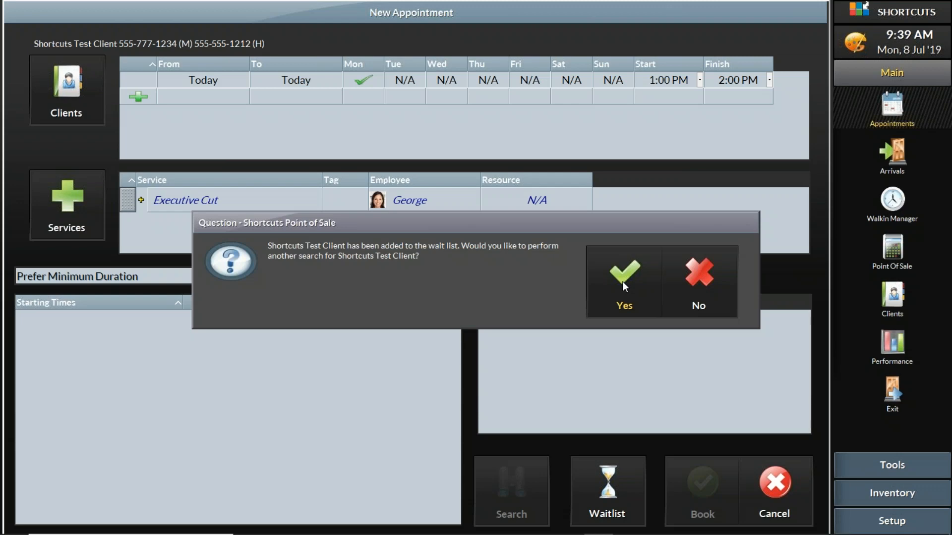
click(682, 283)
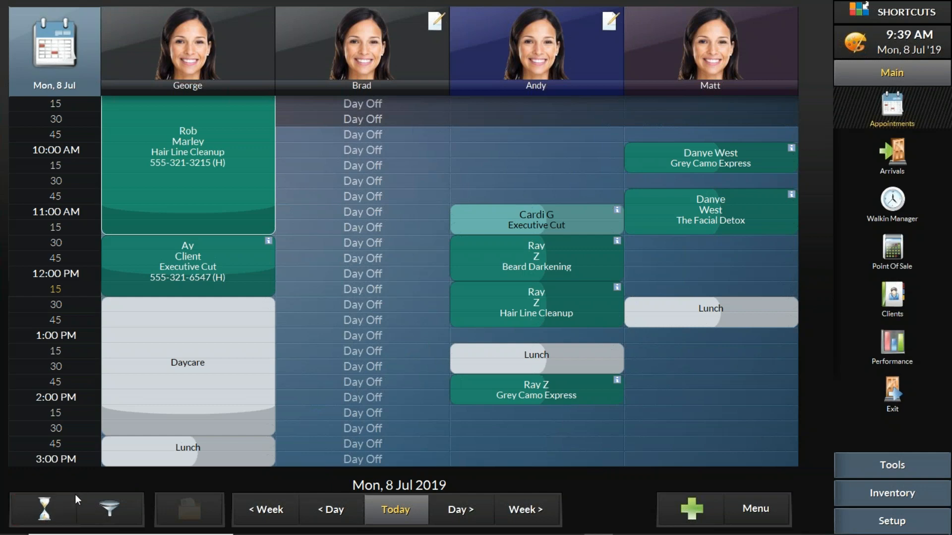
Look at the wait list requests for Mon 8 Jul 2019 and return to the appointment book.
click(59, 504)
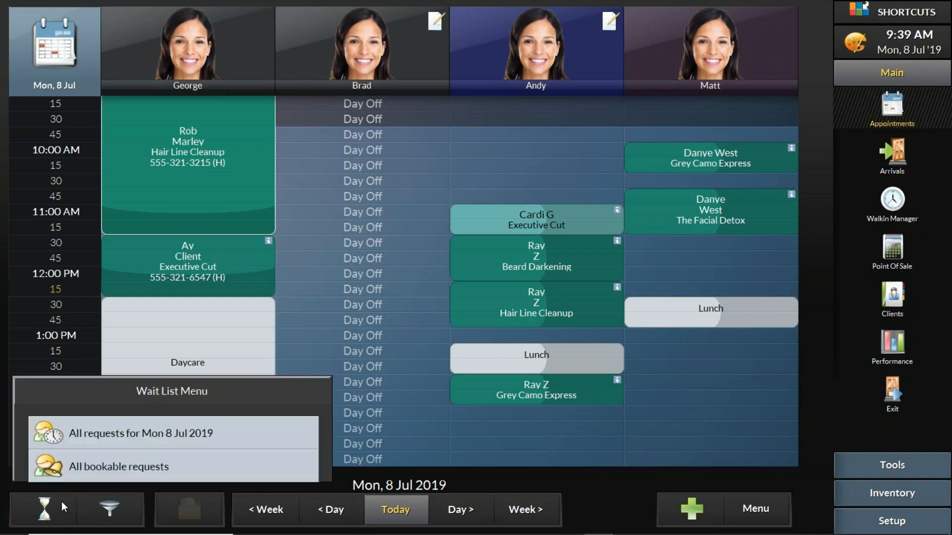
click(66, 440)
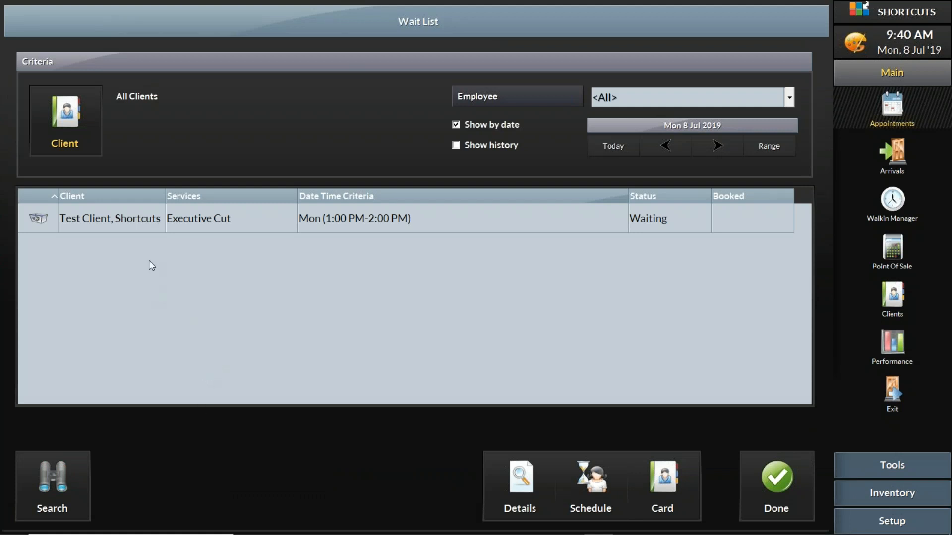
click(169, 228)
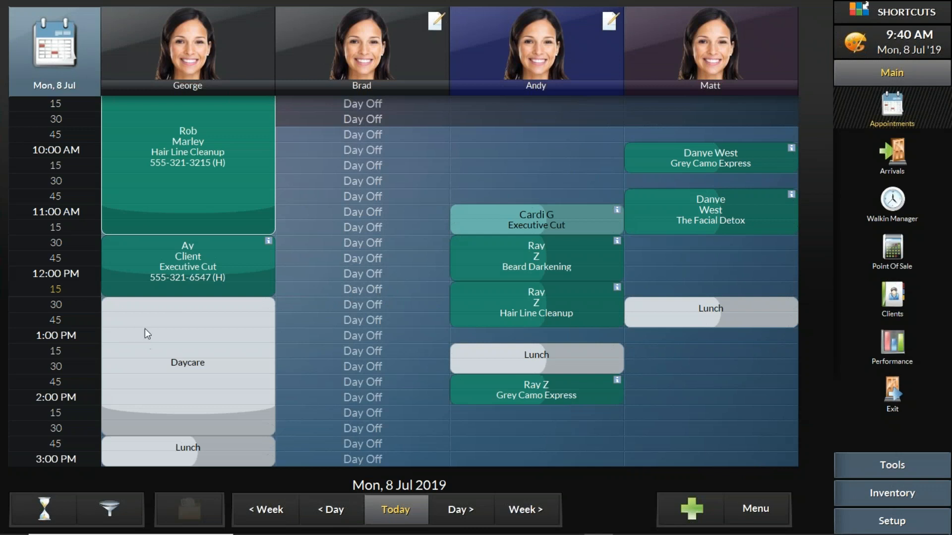
Move the Daycare block from the first stylist to the second stylist, keeping its 12:30 PM start.
drag(139, 304, 314, 304)
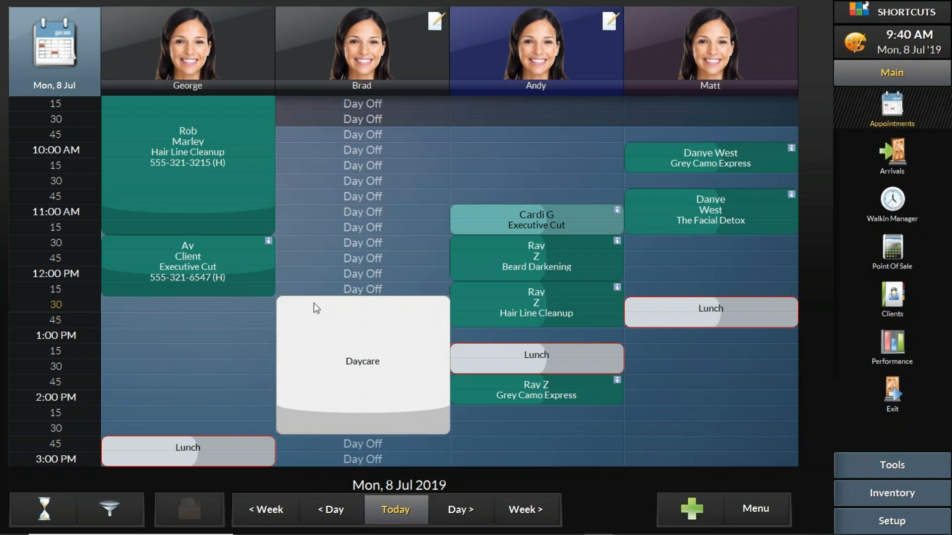
drag(314, 302, 314, 303)
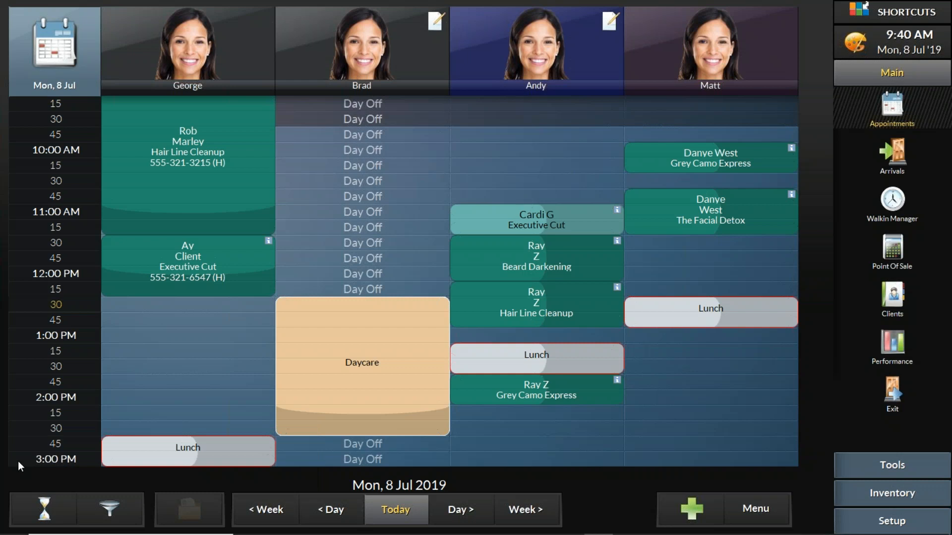
Open the test client's Executive Cut request from the Mon 8 Jul 2019 wait list for scheduling.
click(50, 508)
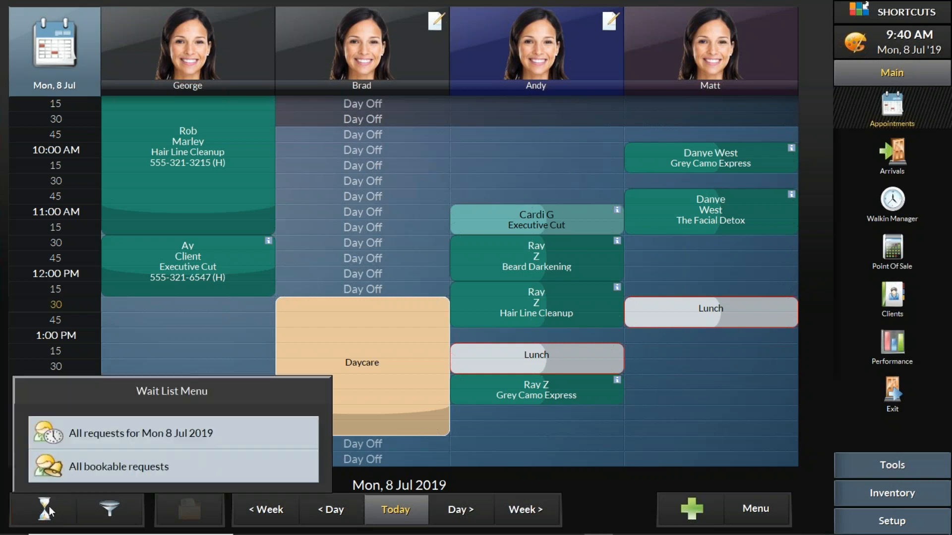
click(109, 431)
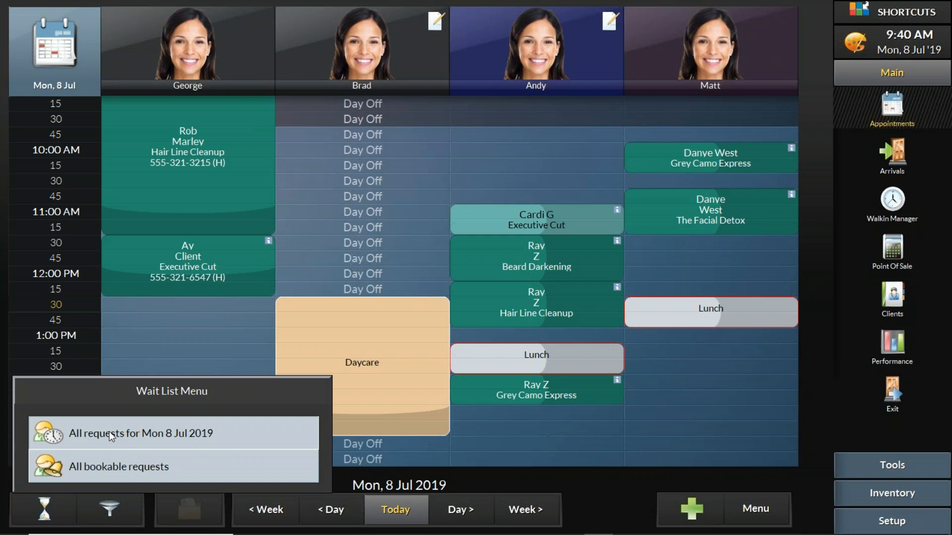
click(226, 219)
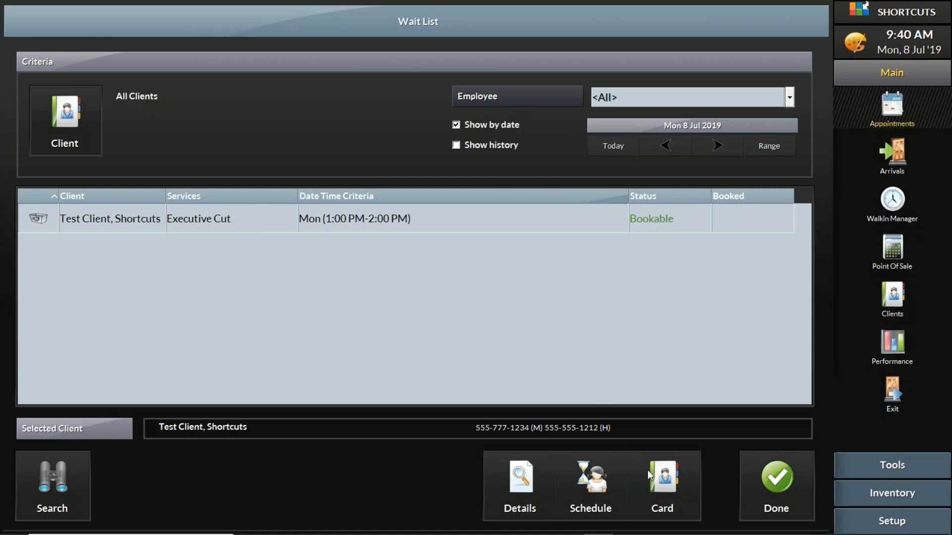
click(588, 479)
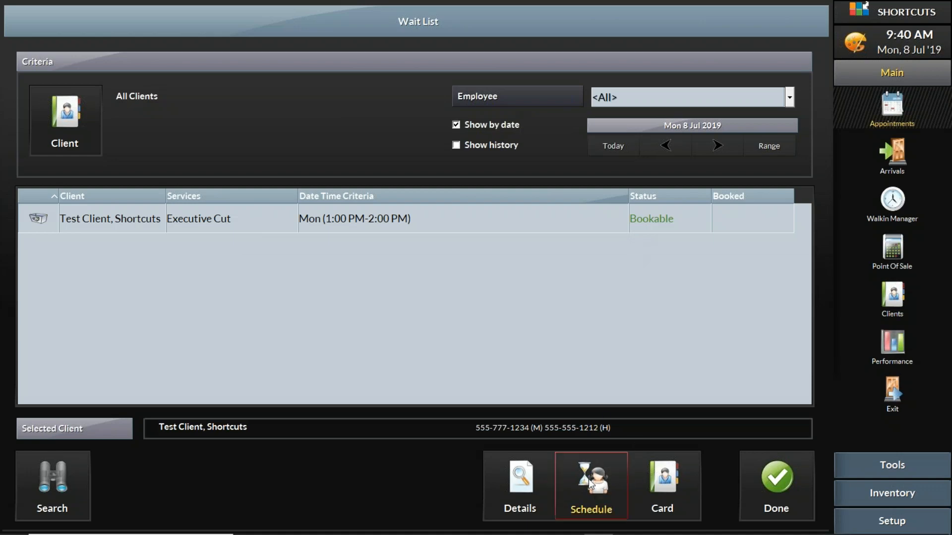
click(589, 477)
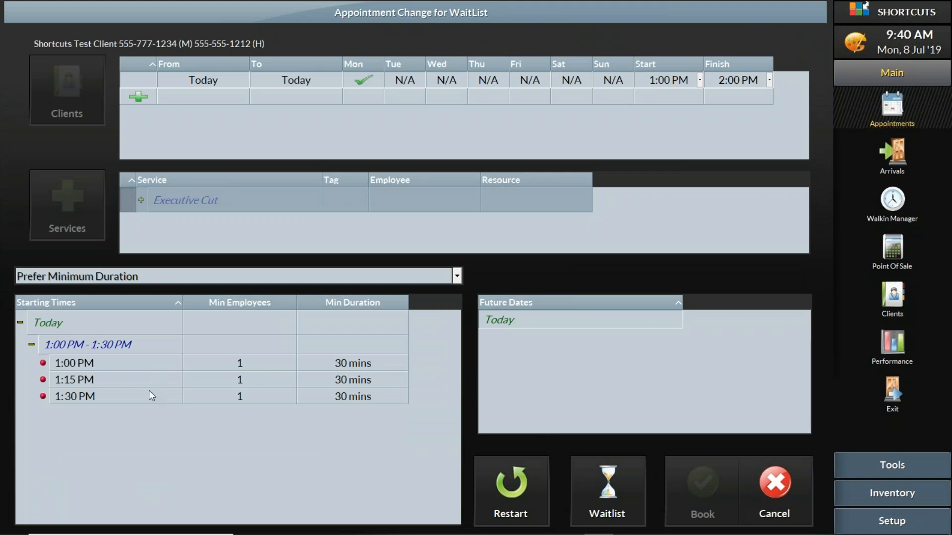
Book the Executive Cut at 1:00 PM with the REQ tag, Client With Employee Request.
click(129, 361)
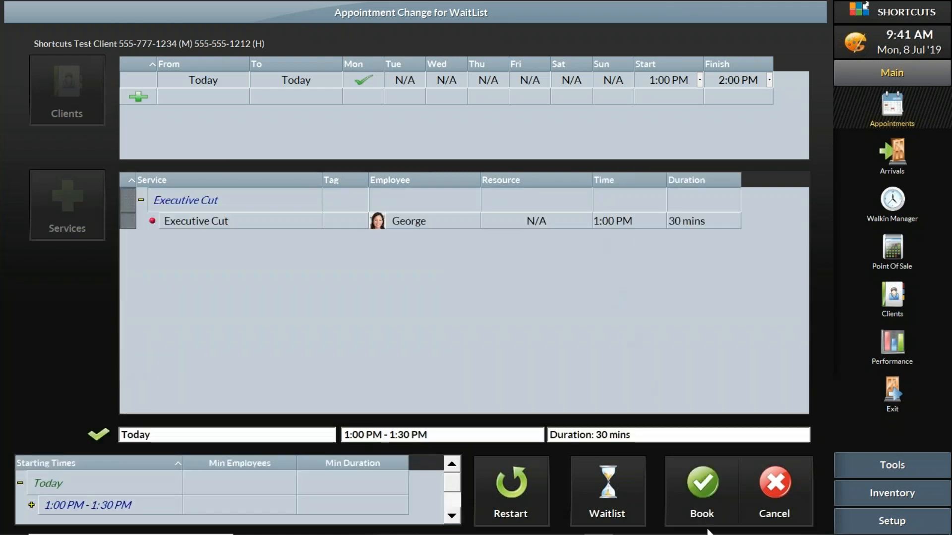
click(697, 489)
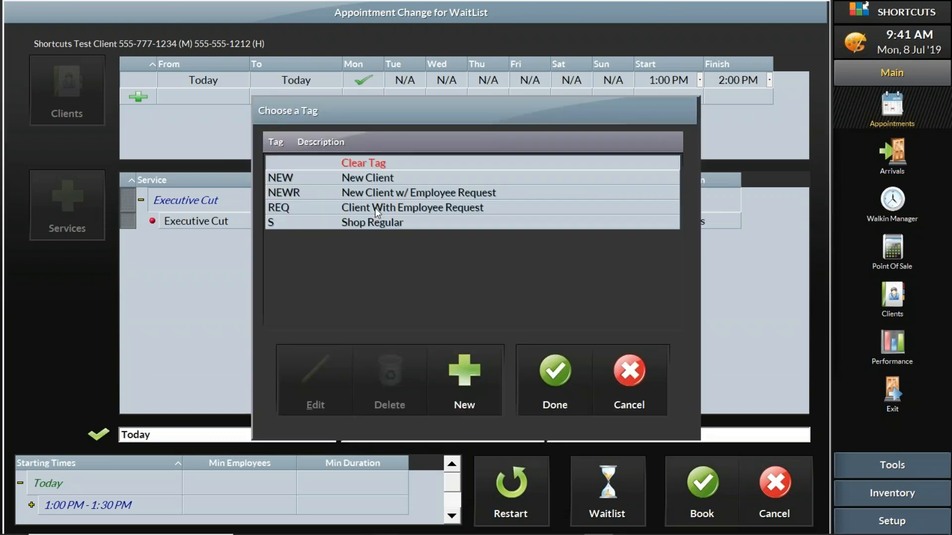
click(374, 207)
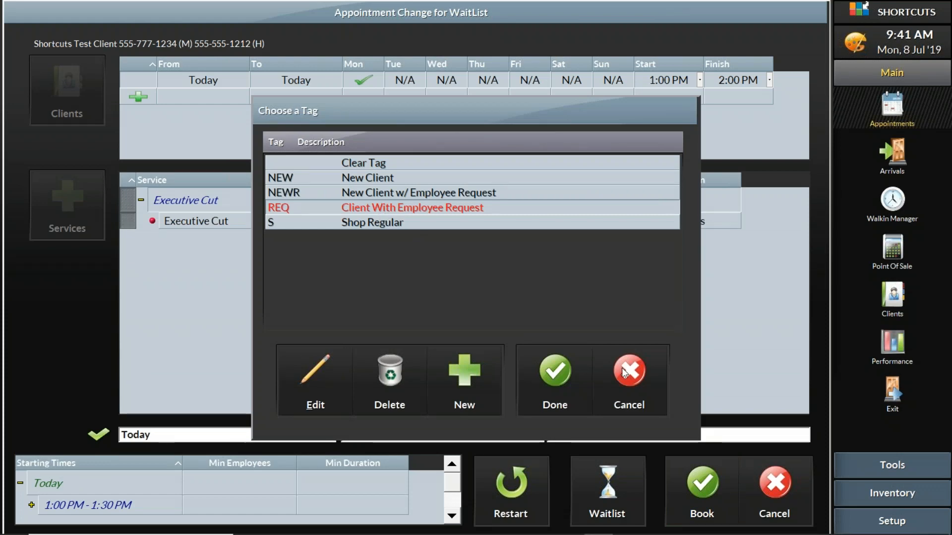
click(554, 377)
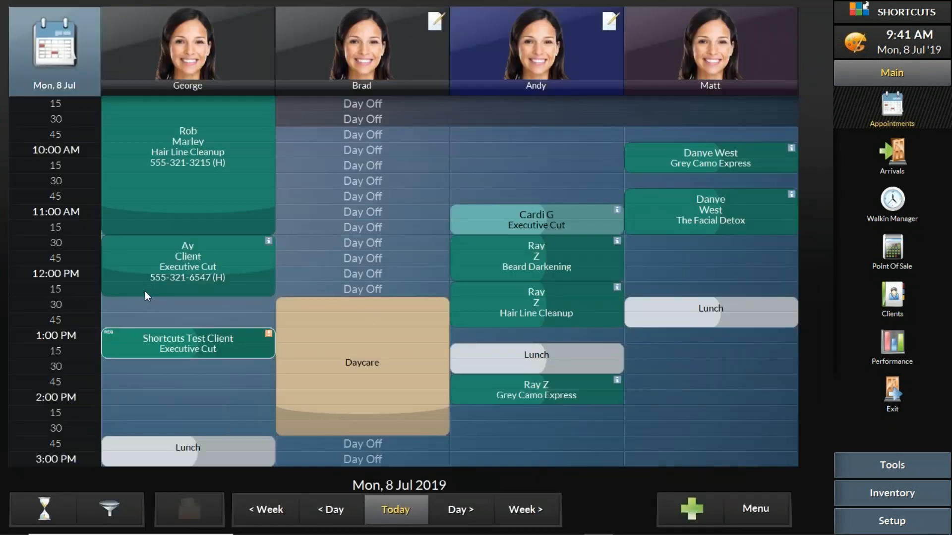
Check the wait list for Mon 8 Jul 2019 after the Executive Cut booking and return to the appointment book.
click(146, 334)
click(44, 505)
click(118, 423)
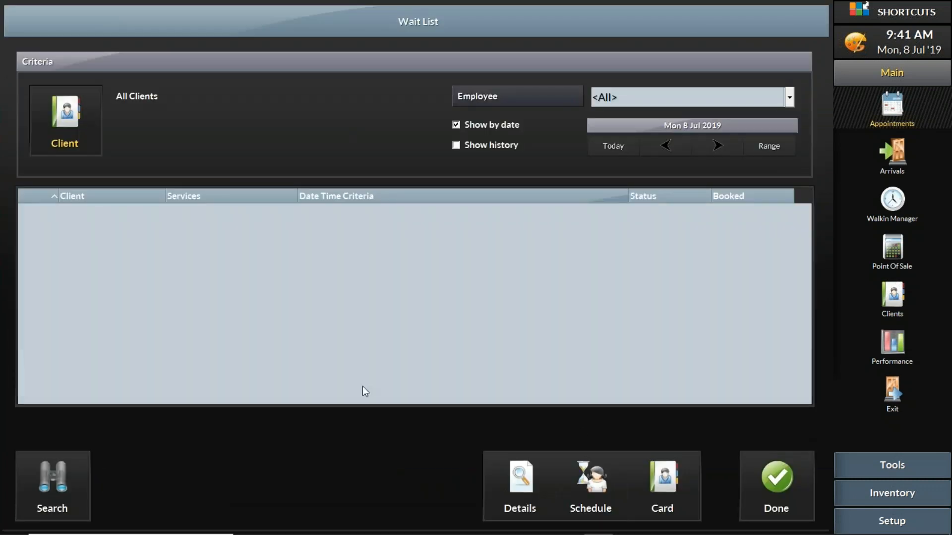
click(778, 477)
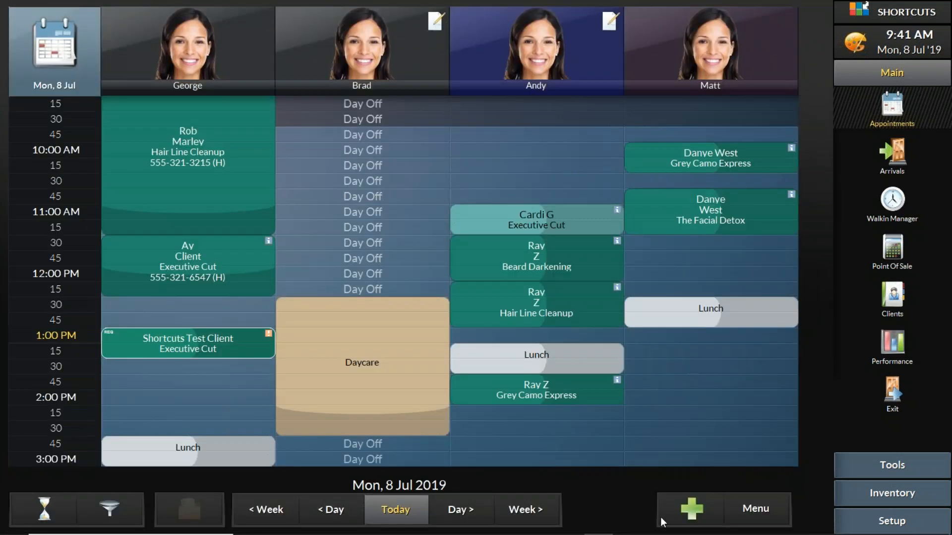
View the blank new appointment form with its date, client and service options, and leave without booking.
click(678, 508)
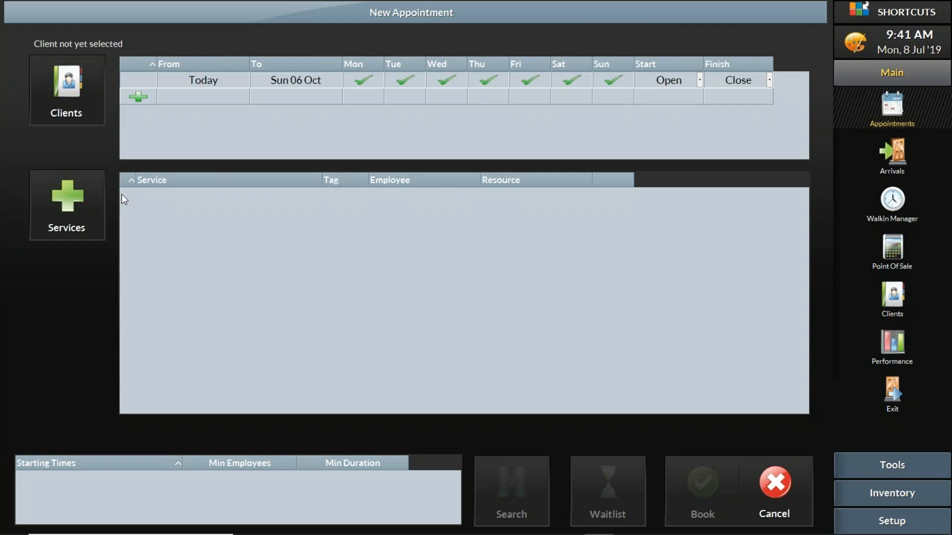
click(777, 489)
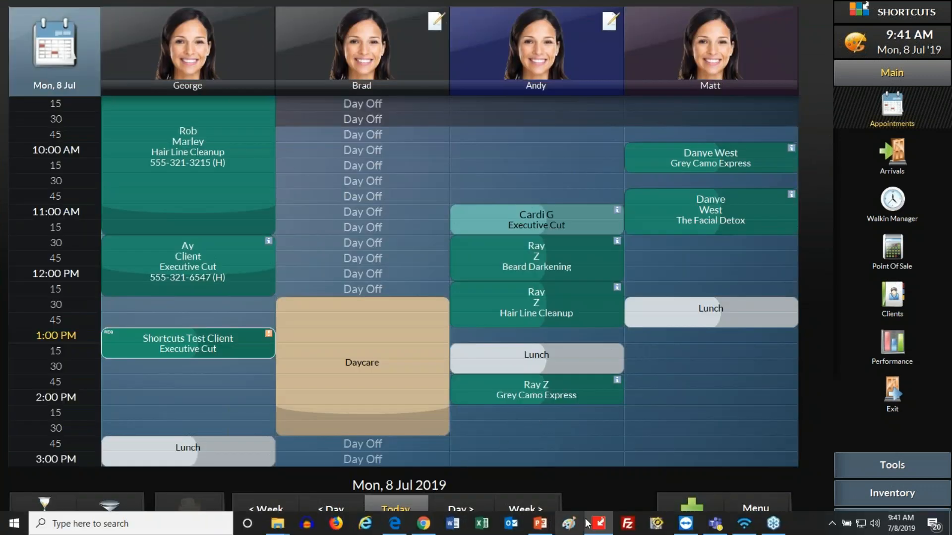
Switch to the Appointment Book presentation in PowerPoint and start the slide show from slide 6, Appointment book basics.
click(546, 525)
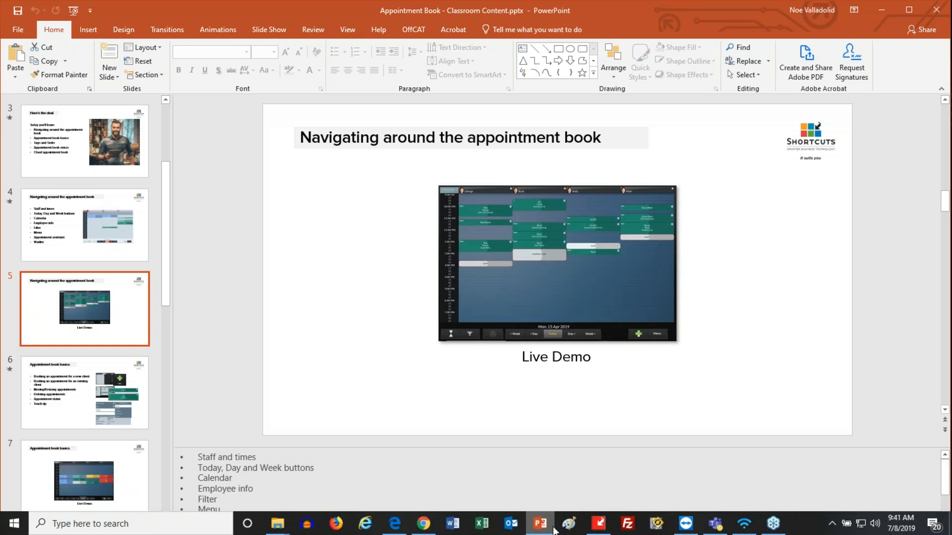
click(142, 292)
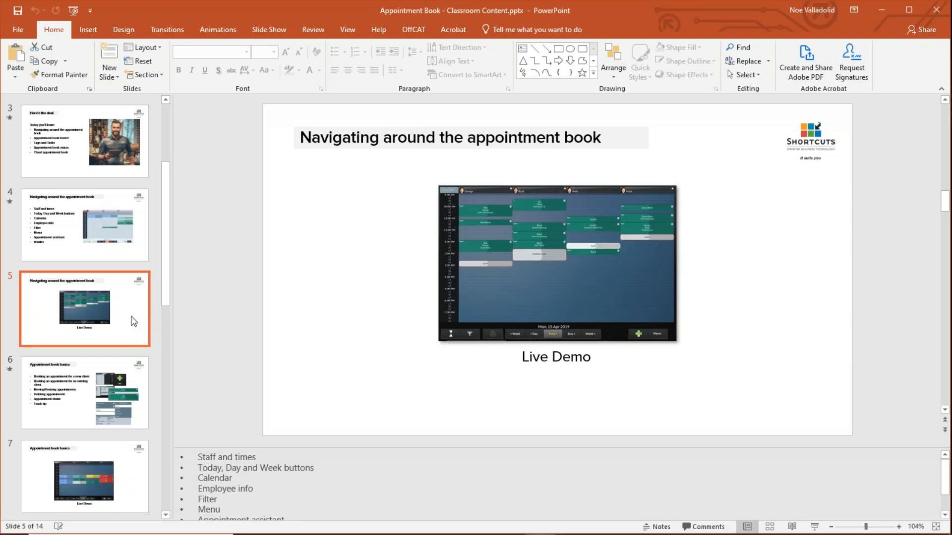
click(106, 387)
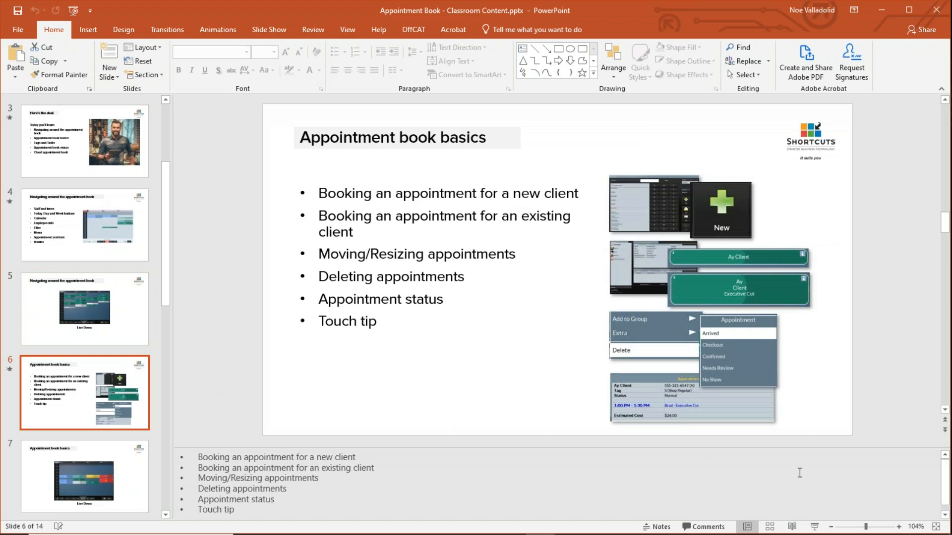
click(814, 527)
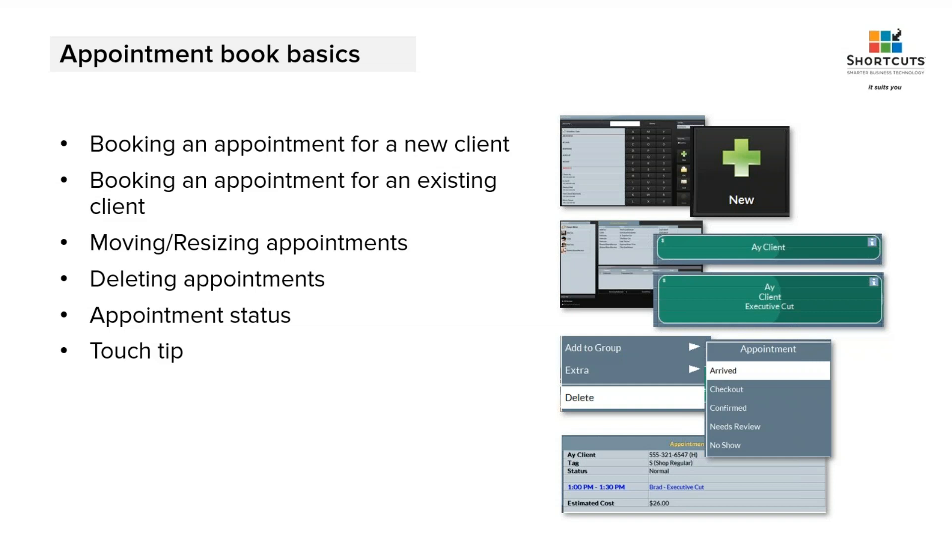
Advance the slide show past the Live Demo slide to the Tags & Tasks slide.
key(Right)
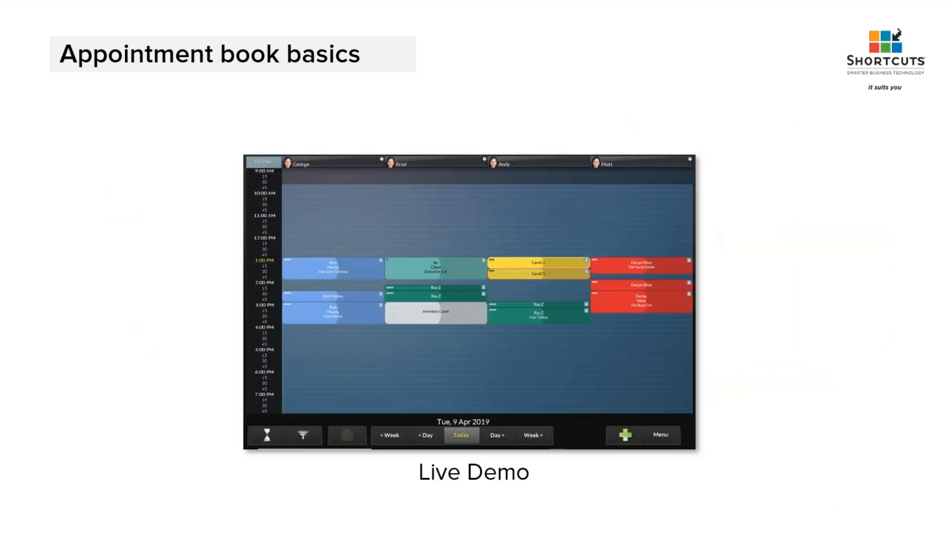
key(Right)
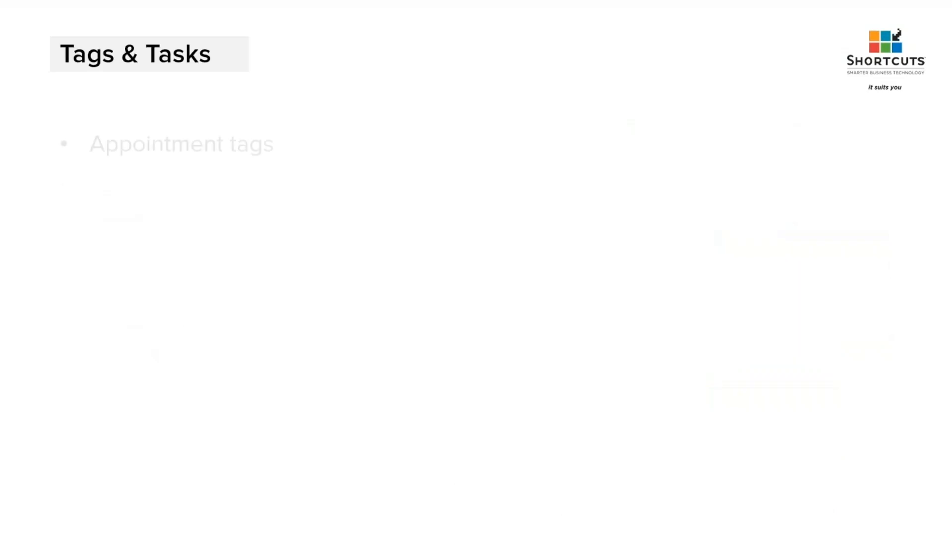